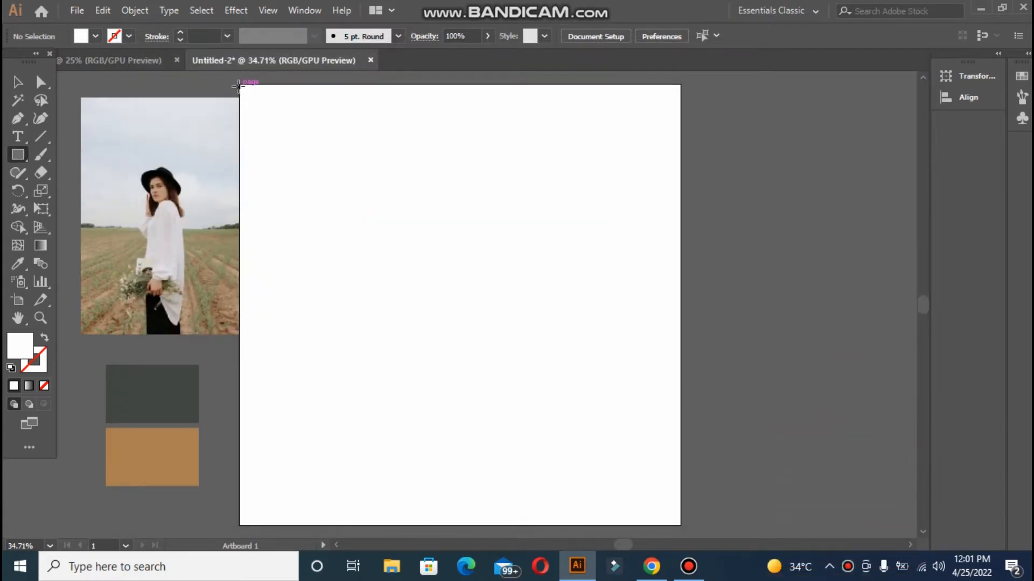
Draw a full-height rectangle about 572 × 1080 px from the artboard's top-left corner and fill it with the tan sample colour
mouse_move(239, 82)
mouse_down()
mouse_move(369, 236)
mouse_move(489, 461)
mouse_move(464, 489)
mouse_move(473, 526)
mouse_up()
click(16, 266)
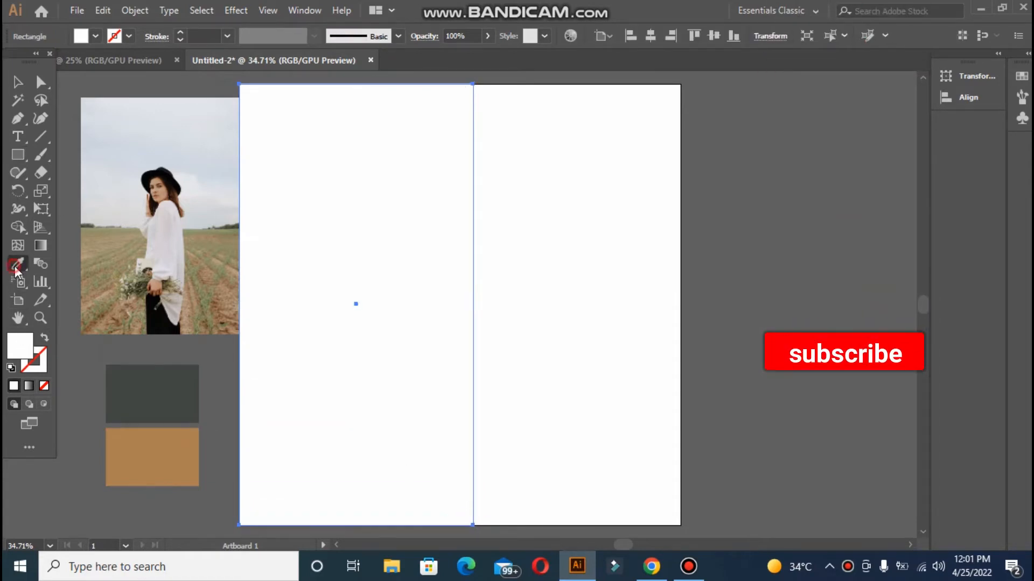
click(155, 460)
click(17, 83)
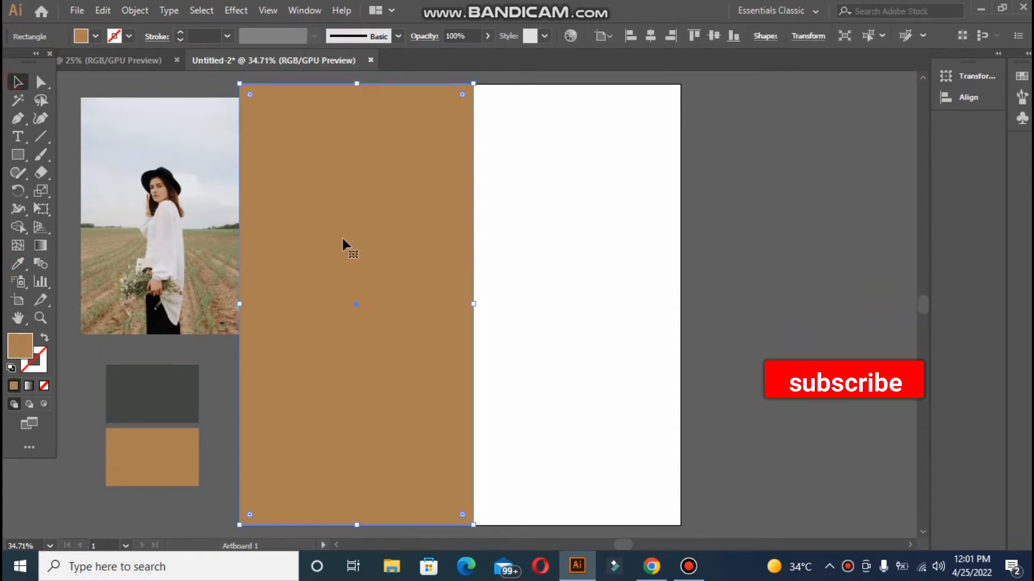
Narrow the tan rectangle so that it covers exactly the left half of the artboard
drag(344, 242, 549, 236)
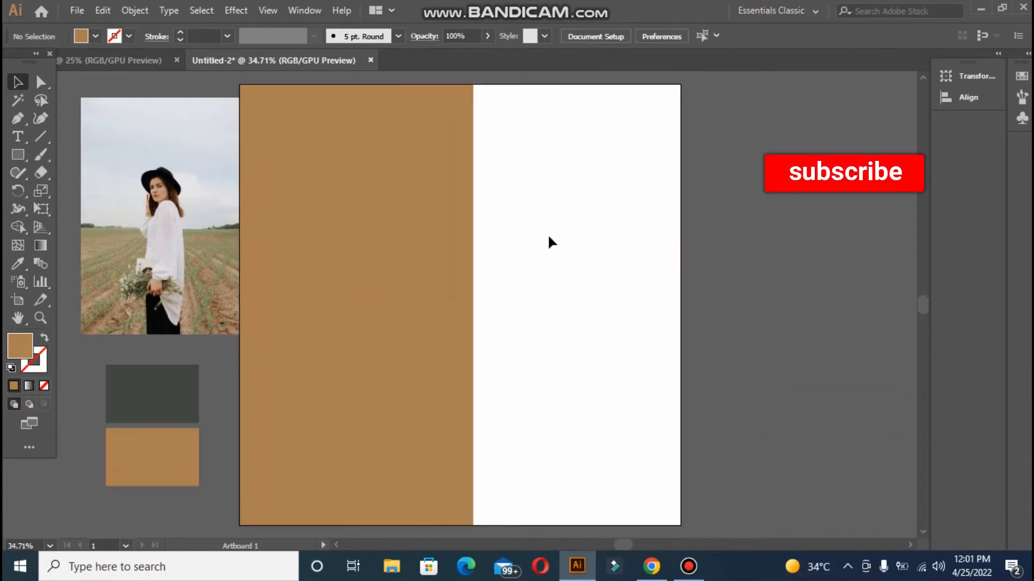
click(466, 227)
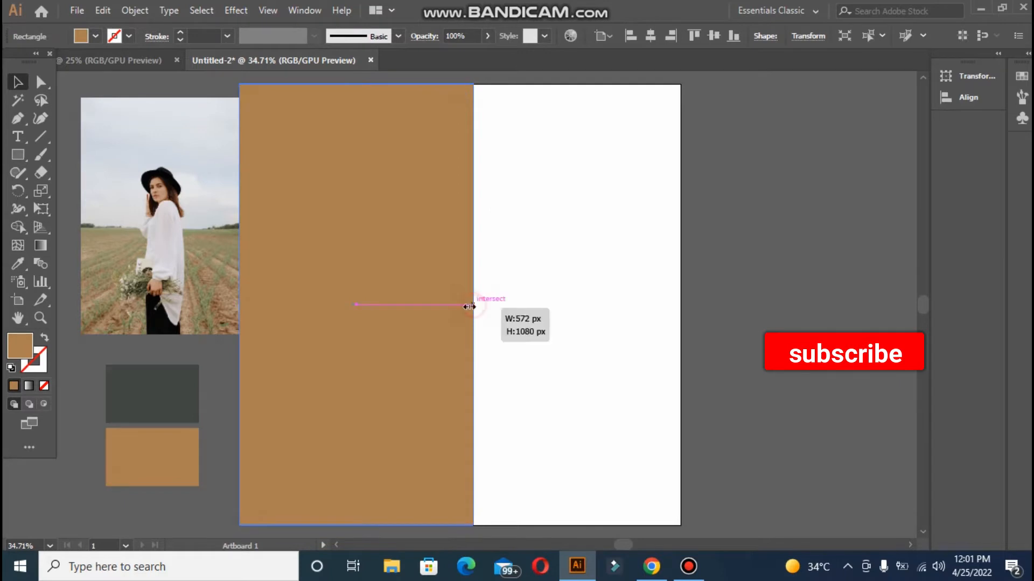
drag(466, 306, 462, 305)
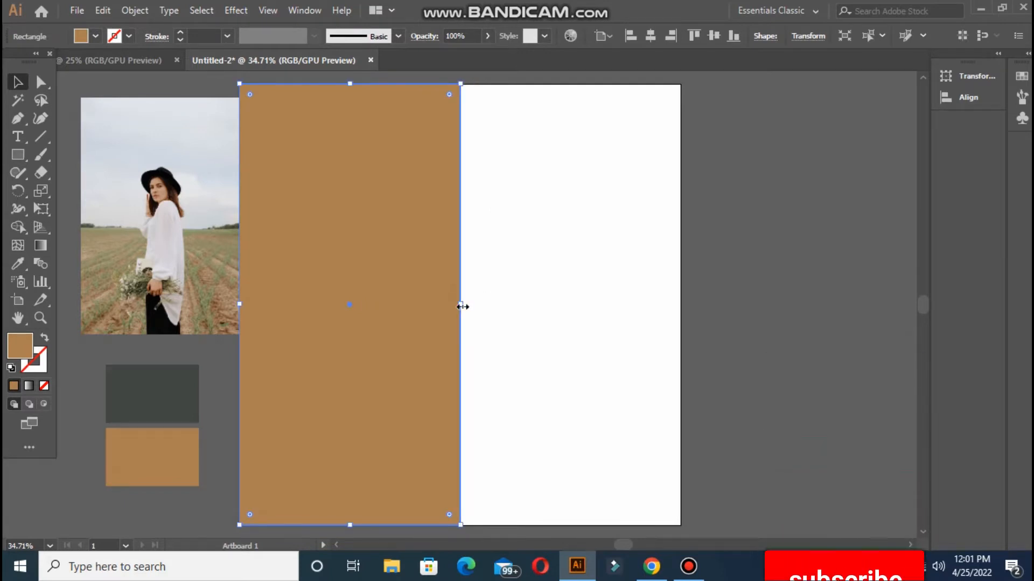
Duplicate the tan rectangle onto the artboard's right half and nudge the copy flush against the original
drag(399, 340, 619, 338)
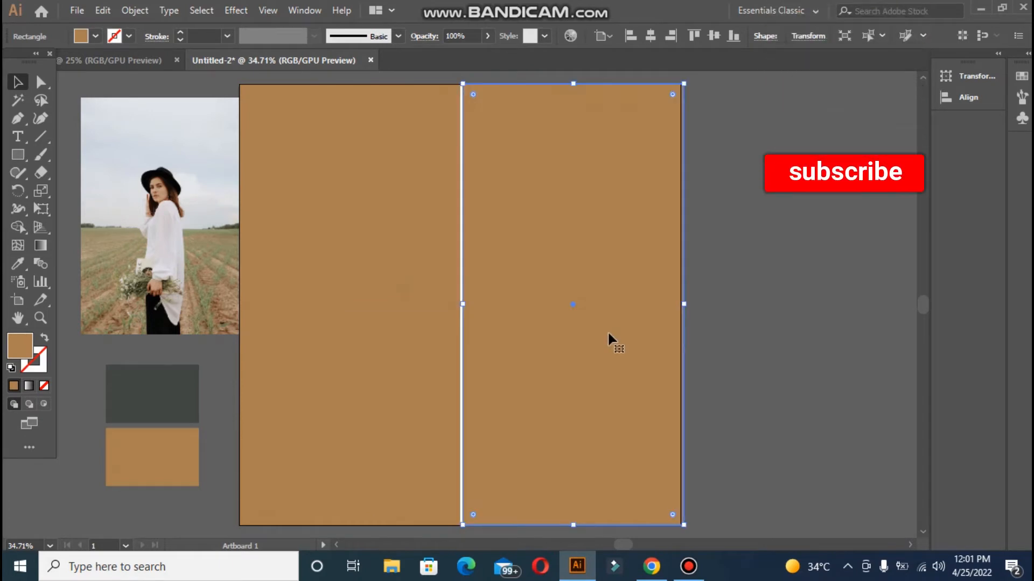
key(Left)
key(Left)
key(Left)
key(Left)
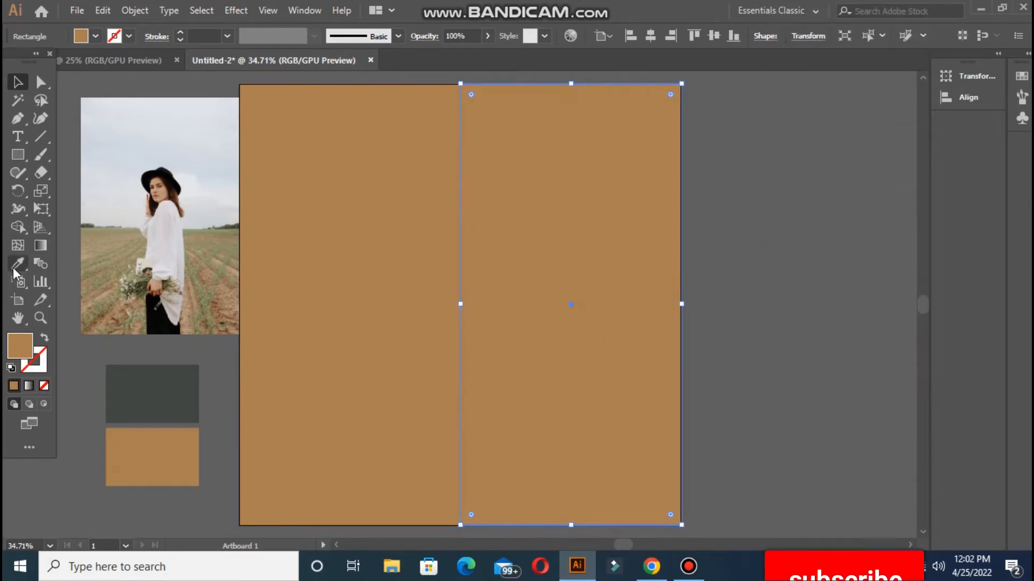
Fill the right-hand rectangle with the dark green-grey sample colour and deselect it
key(i)
click(133, 377)
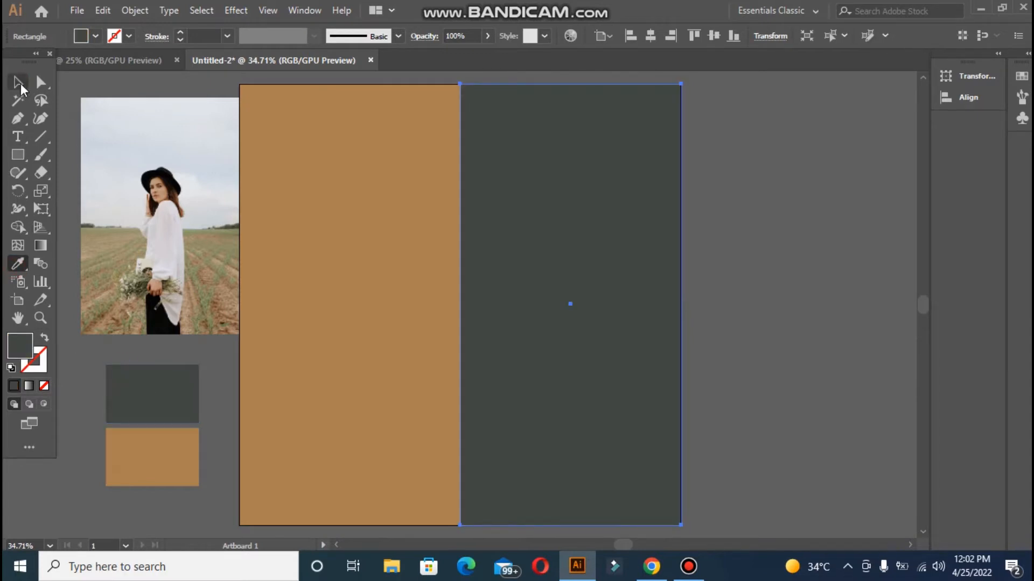
click(19, 83)
click(183, 92)
Lock the tan and dark background rectangles together
click(285, 177)
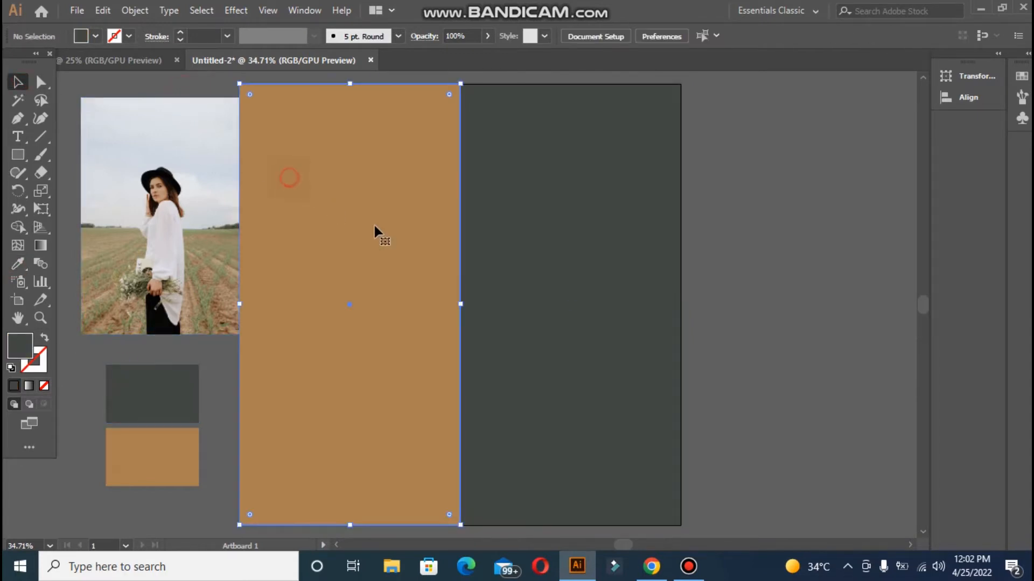
click(555, 255)
shift+click(418, 263)
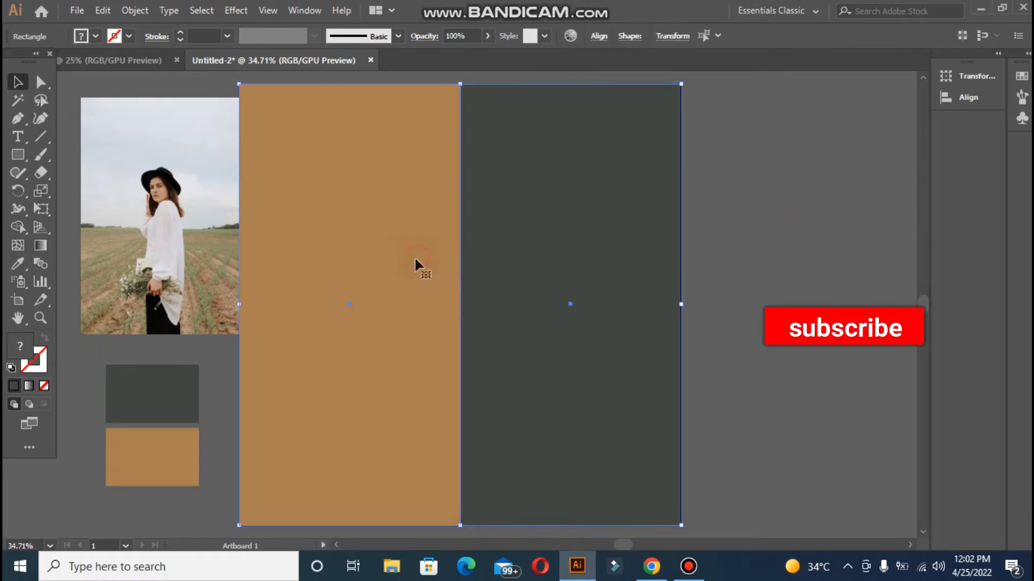
key(ctrl+2)
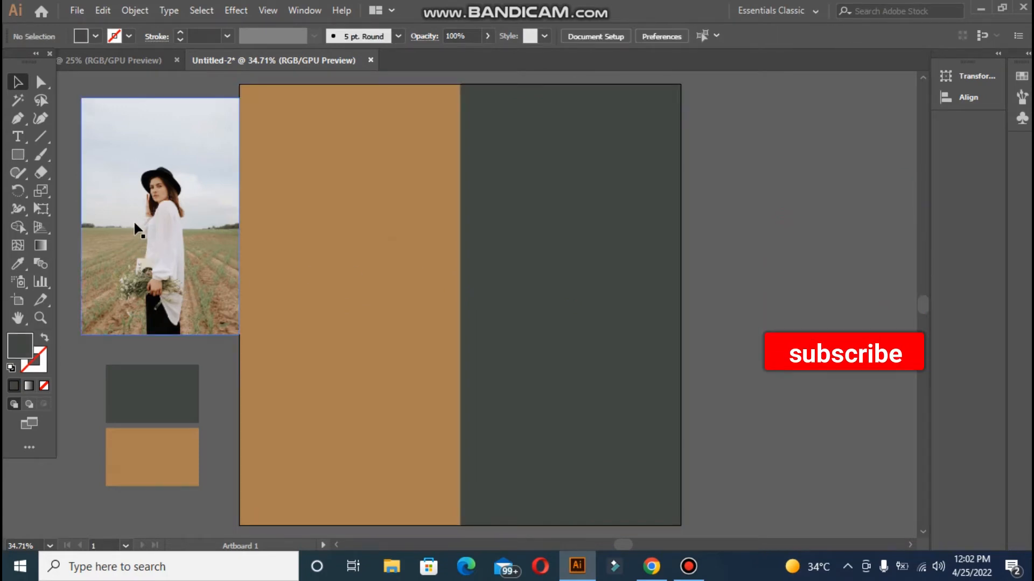
Move the photo clear of the artboard and draw a wide rectangle across the middle of both background halves
drag(138, 230, 117, 221)
click(17, 156)
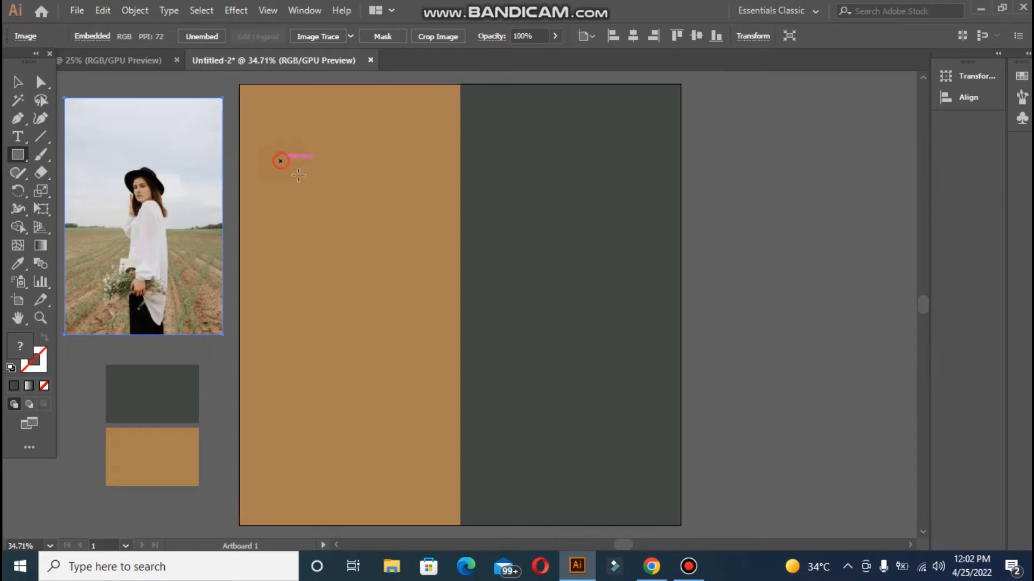
mouse_move(281, 161)
mouse_down()
mouse_move(539, 395)
mouse_move(601, 423)
mouse_up()
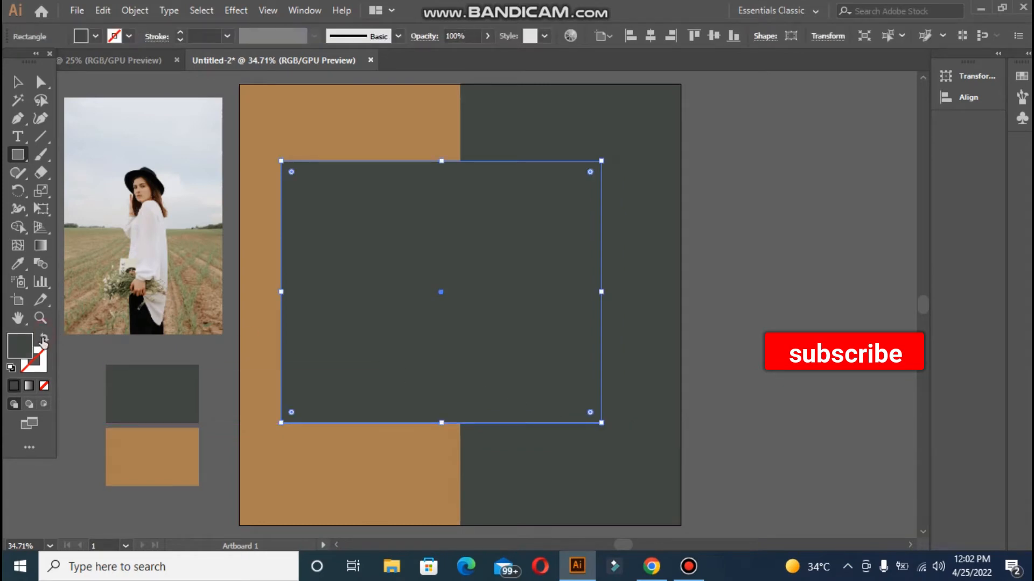
Set the new rectangle's fill to the off-white colour F9F9F9
double_click(19, 346)
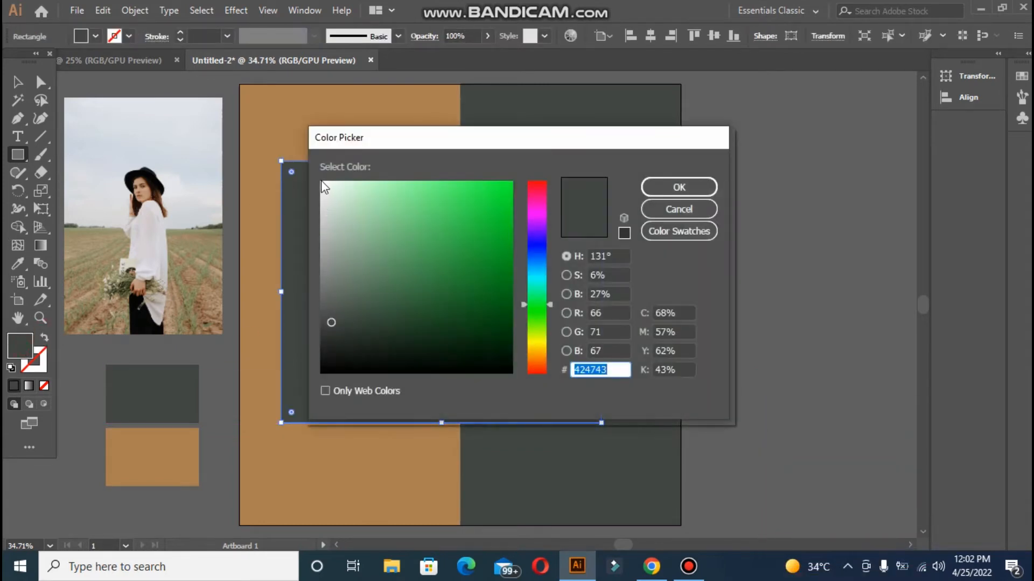
click(321, 186)
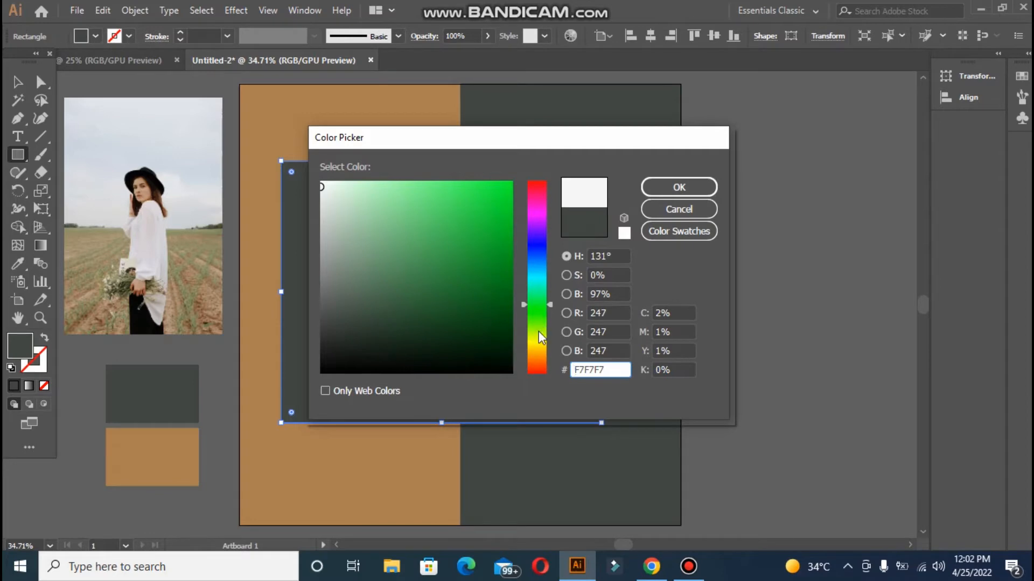
click(536, 188)
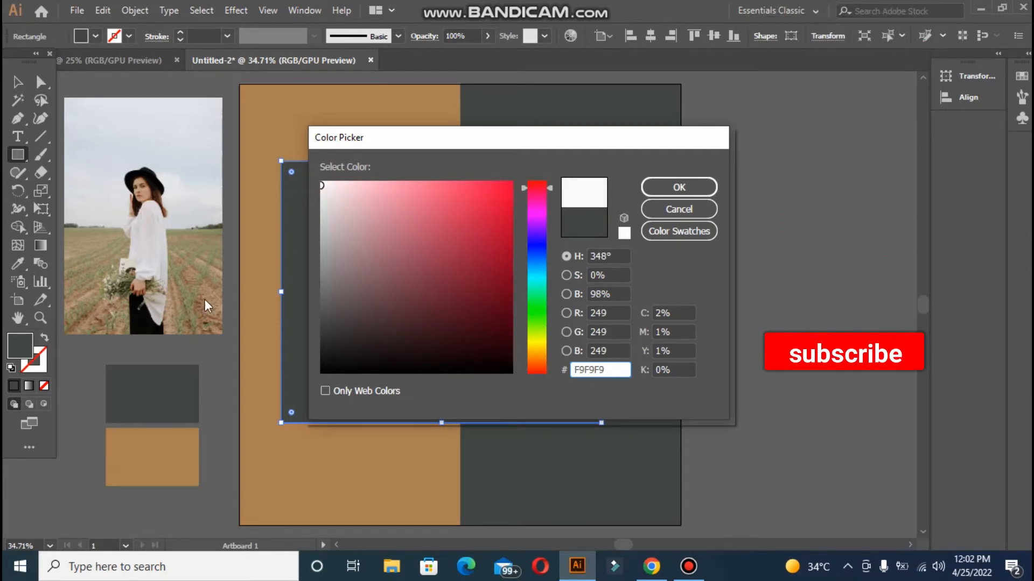
click(678, 186)
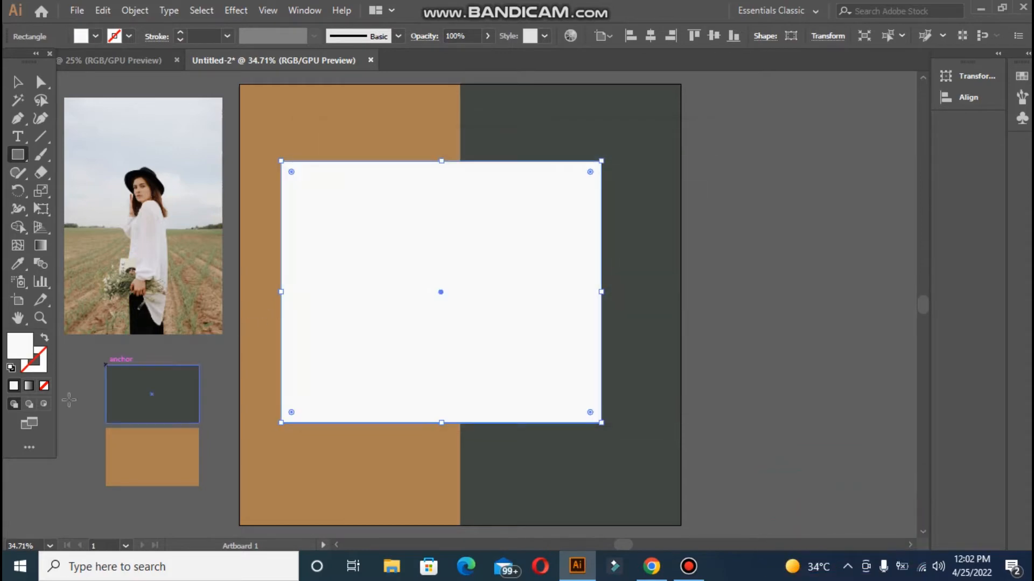
Swap the rectangle's fill and stroke to make an unfilled off-white outline, and set the stroke weight to 3 pt
click(46, 337)
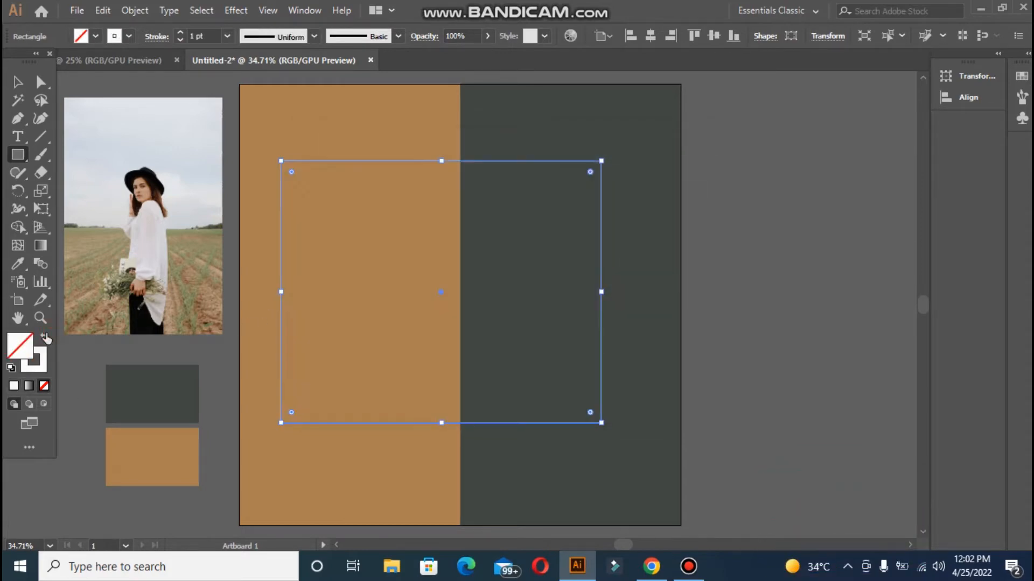
click(180, 32)
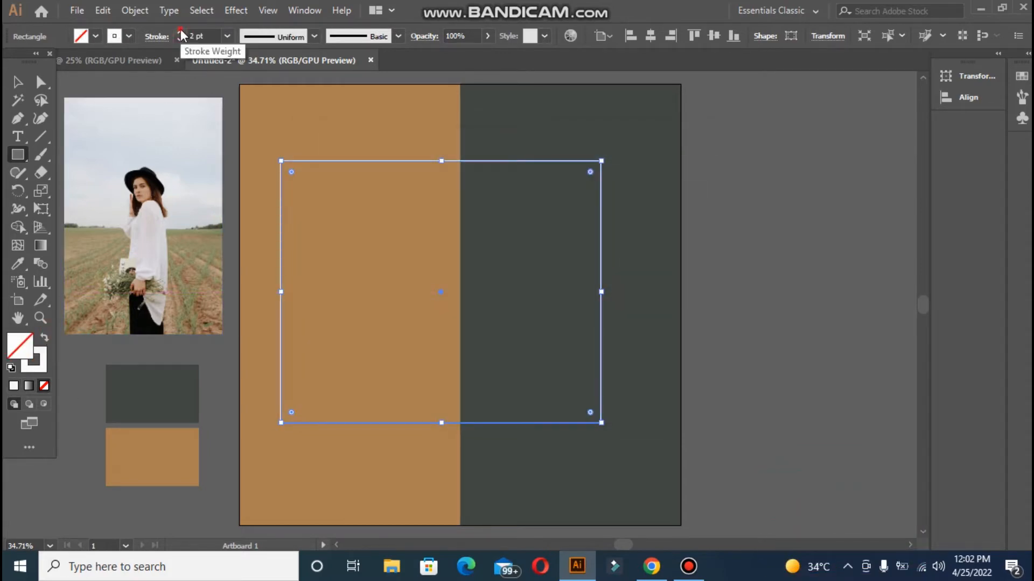
click(181, 32)
key(v)
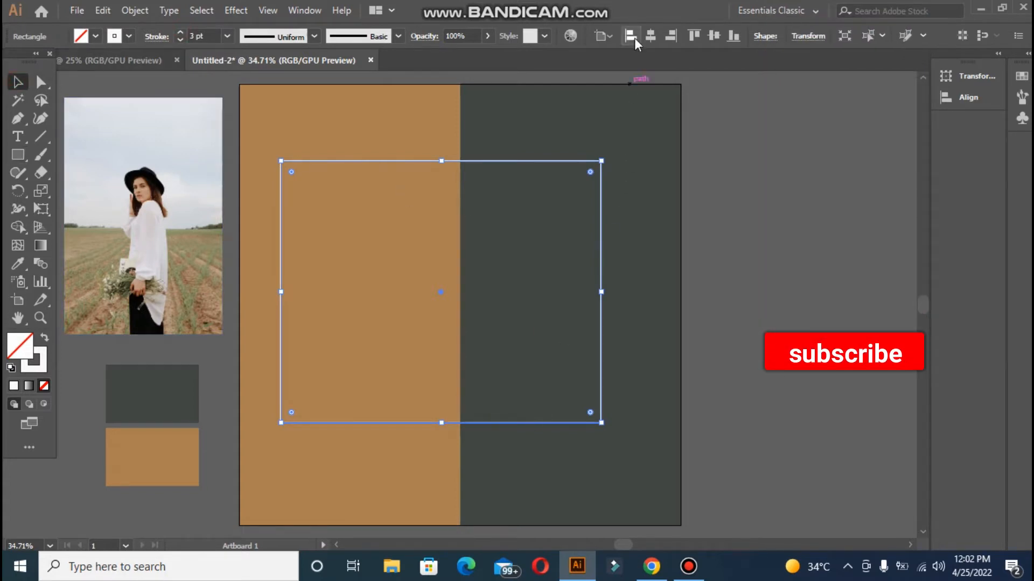
Centre the outlined rectangle horizontally and vertically on the artboard and deselect it
click(650, 39)
click(721, 40)
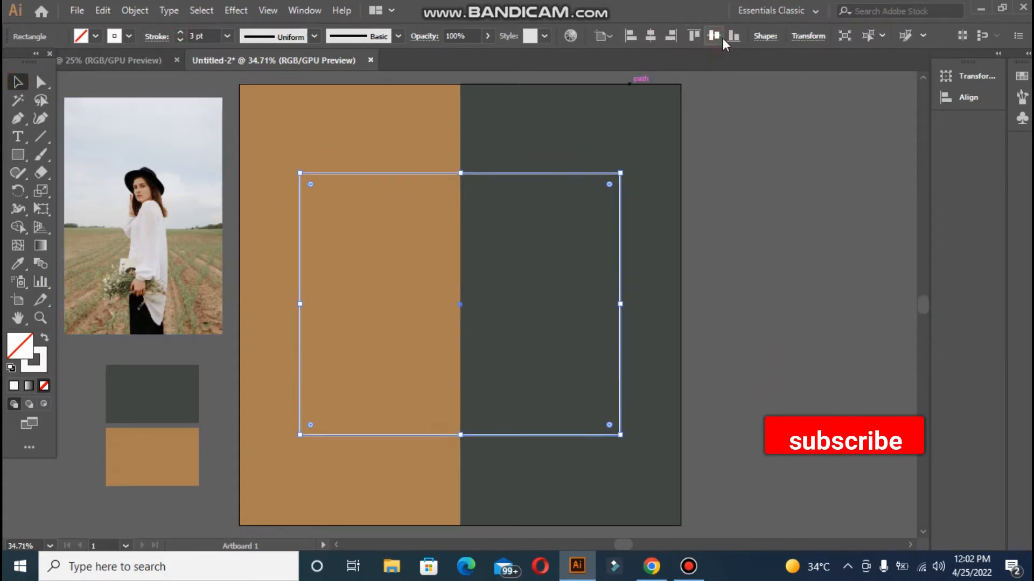
click(854, 245)
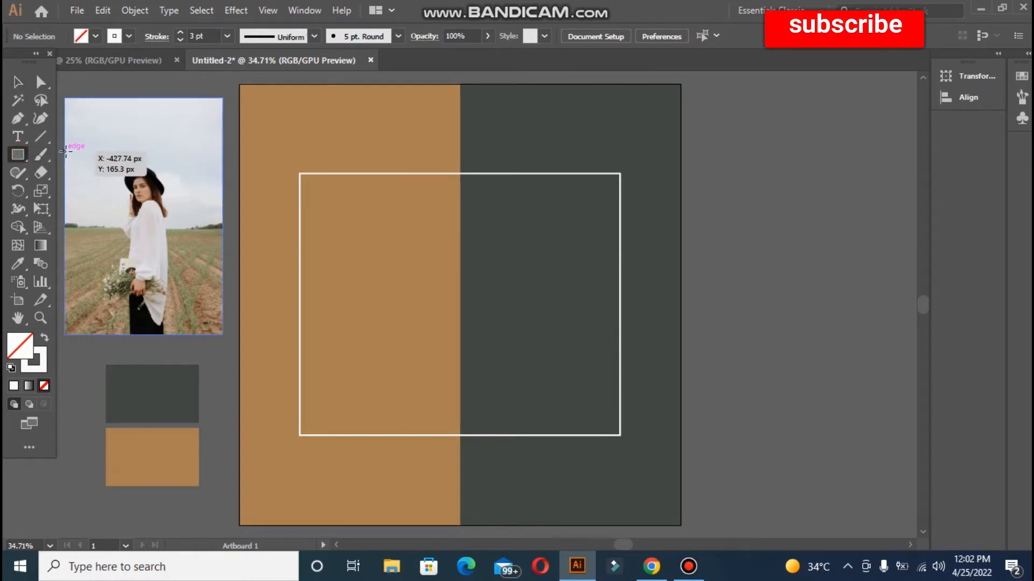
Draw a rectangle over the lower part of the photo, with its upper edge just above the woman's hat
mouse_move(65, 152)
mouse_down()
mouse_move(117, 205)
mouse_move(180, 322)
mouse_move(217, 321)
mouse_move(223, 334)
mouse_up()
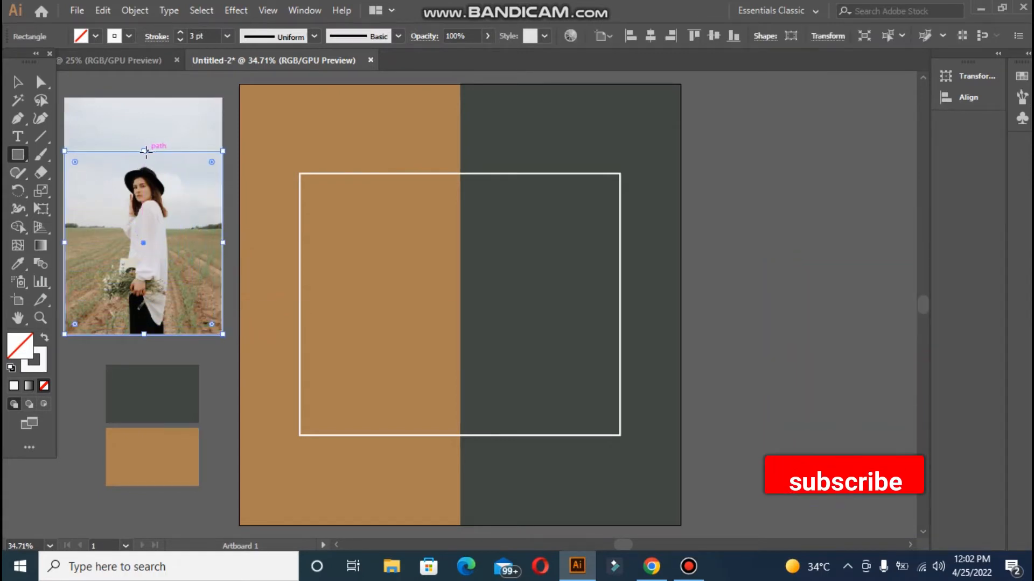
drag(145, 155, 145, 165)
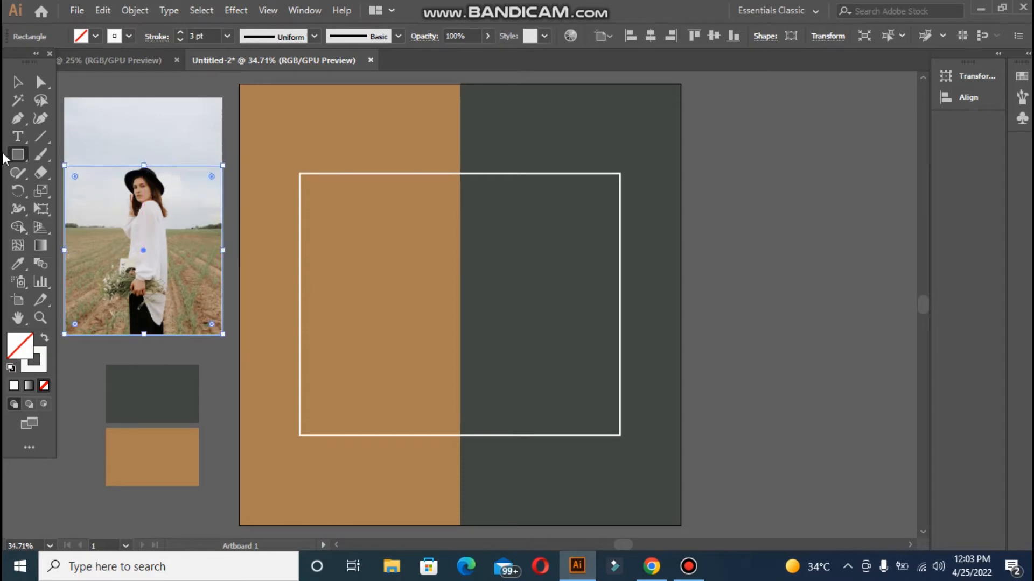
click(17, 81)
shift+click(87, 108)
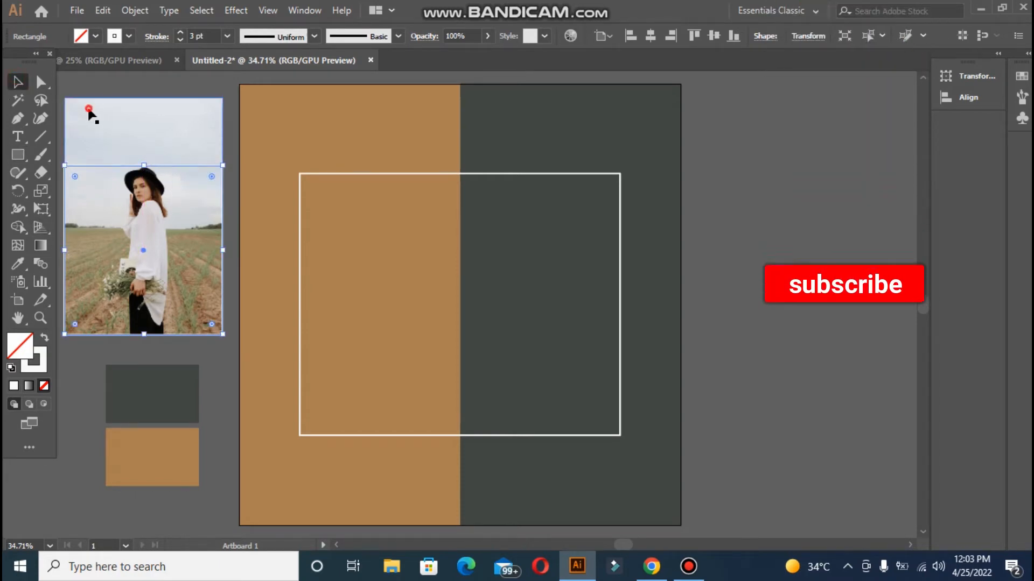
click(97, 163)
right_click(102, 163)
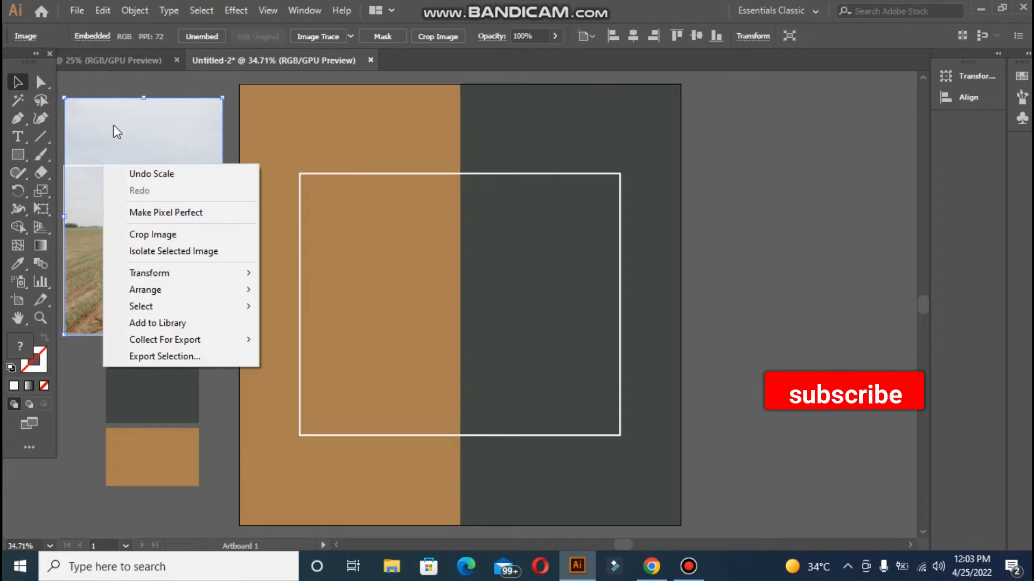
click(134, 82)
Make a clipping mask from the rectangle and the photo beneath it
click(112, 166)
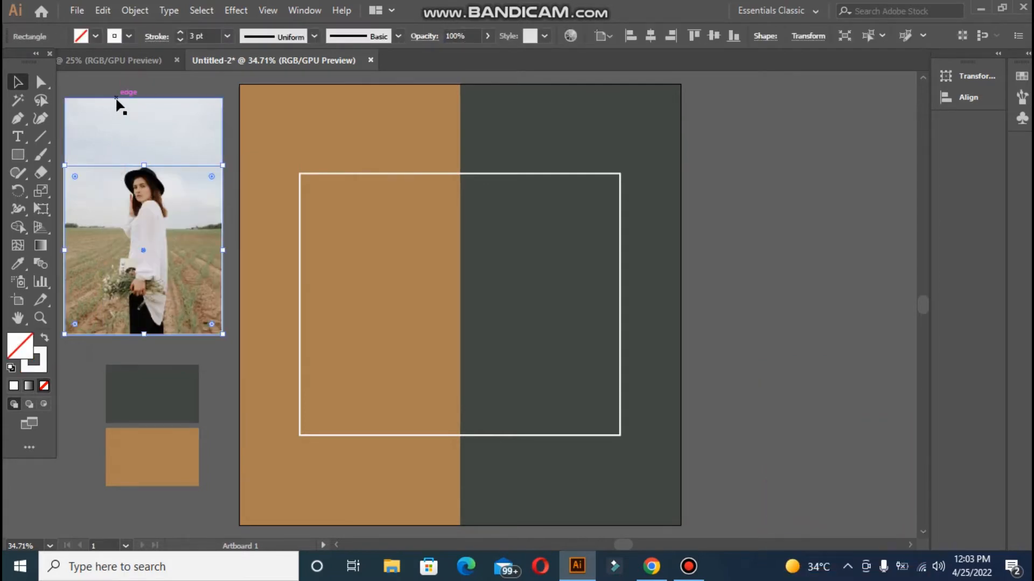
shift+click(116, 100)
right_click(119, 99)
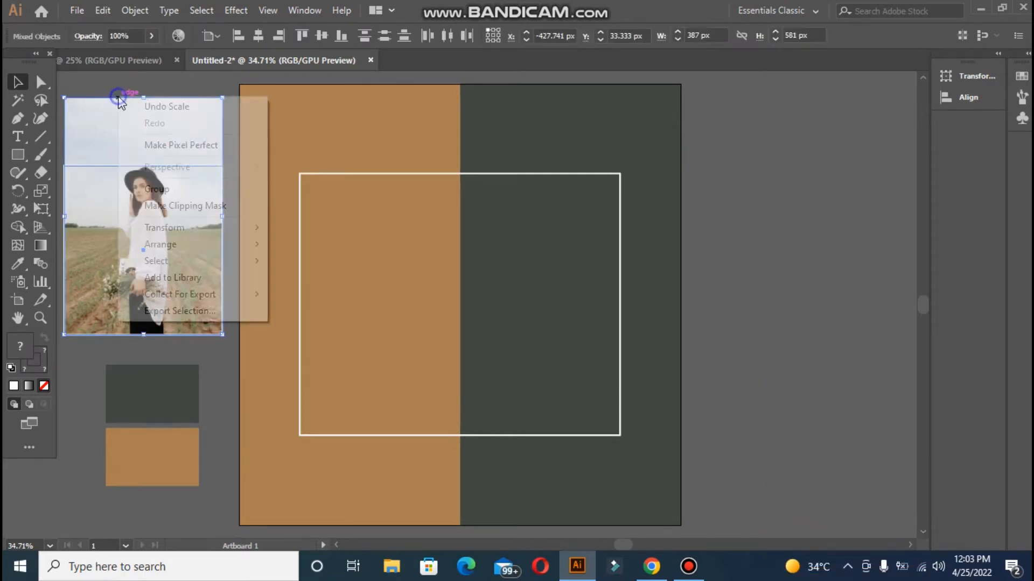
click(167, 207)
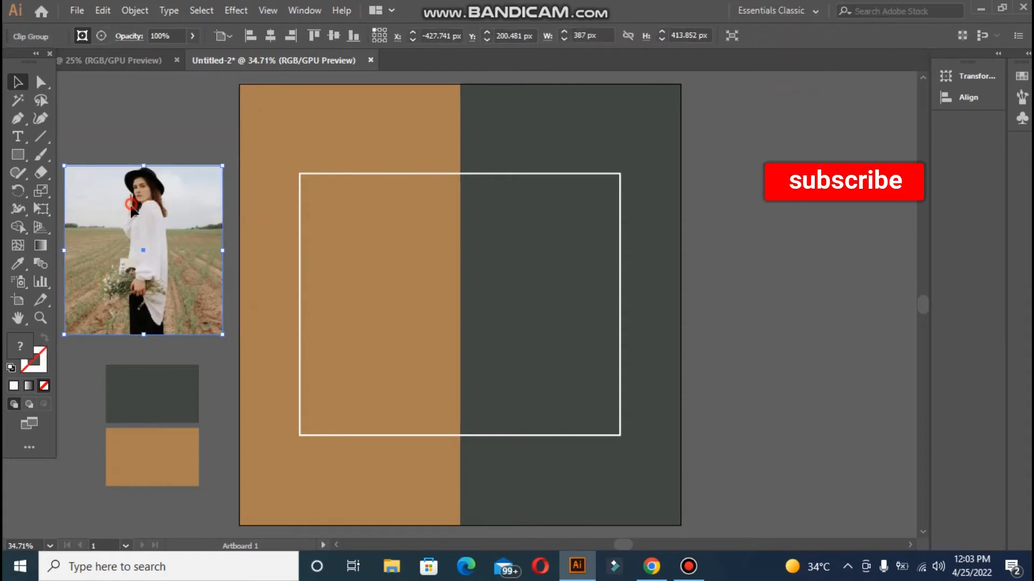
Move the clipped photo into the middle of the outlined frame and enlarge it proportionally to about 691 × 739 px
drag(156, 214, 473, 248)
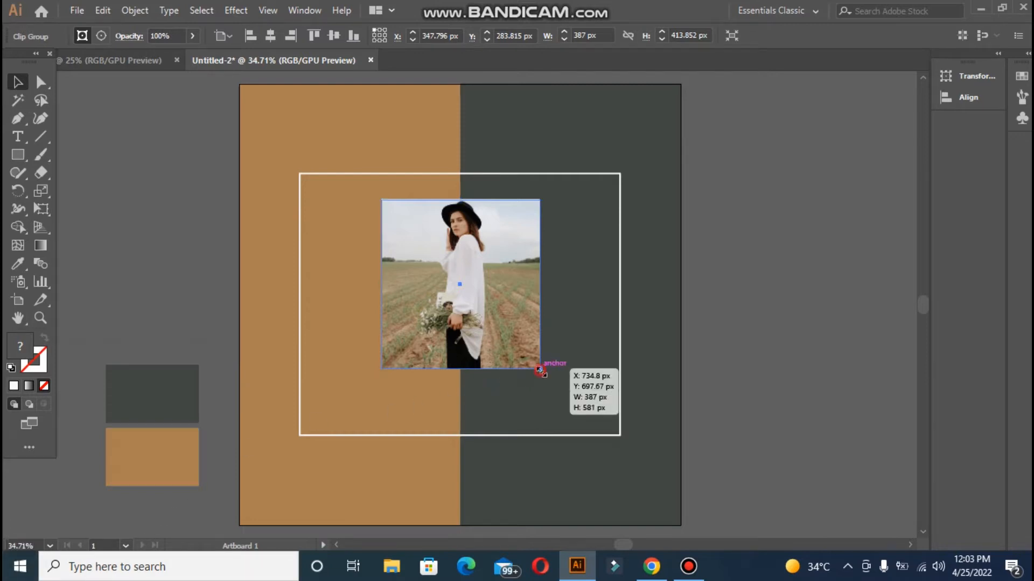
drag(540, 371, 601, 435)
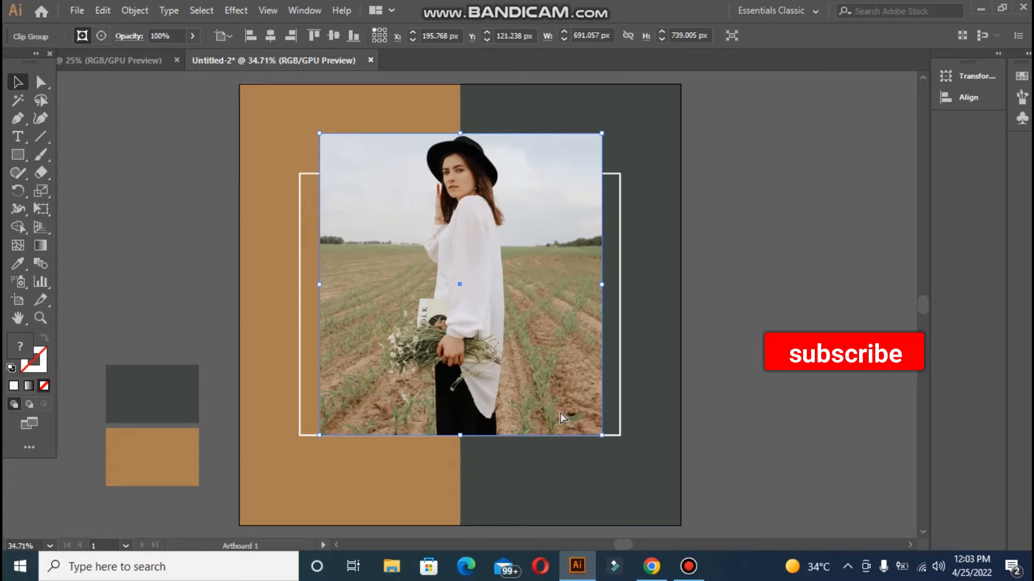
key(ctrl+z)
drag(540, 371, 633, 434)
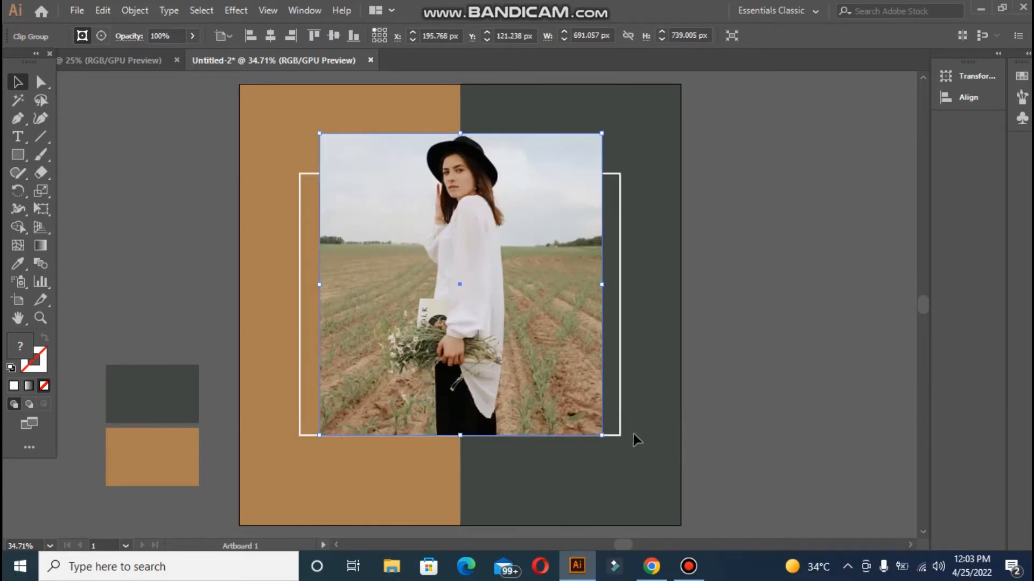
Bring the off-white outlined frame to the front of the photo and deselect it
click(300, 383)
right_click(299, 383)
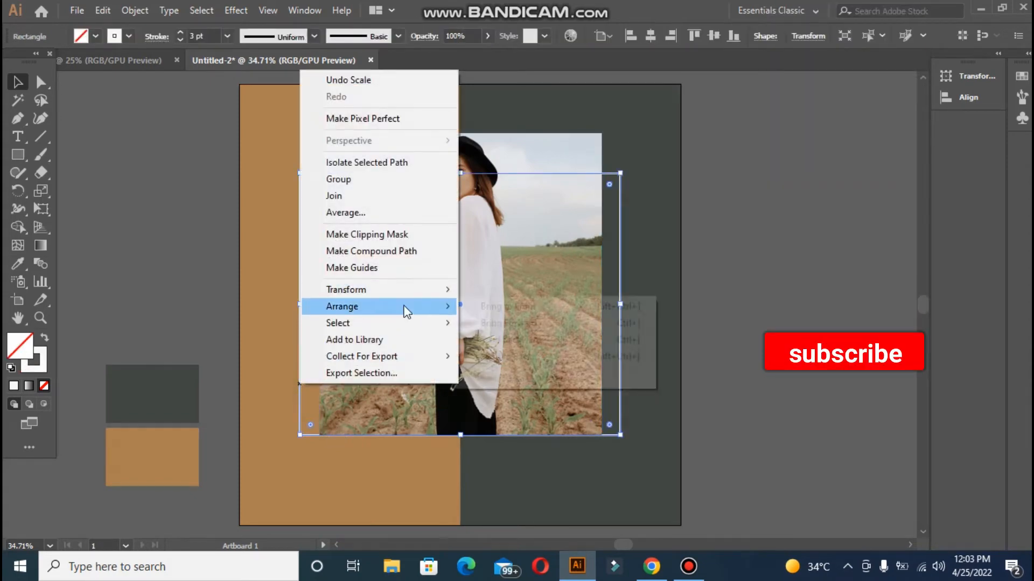
mouse_move(404, 306)
click(491, 308)
click(732, 373)
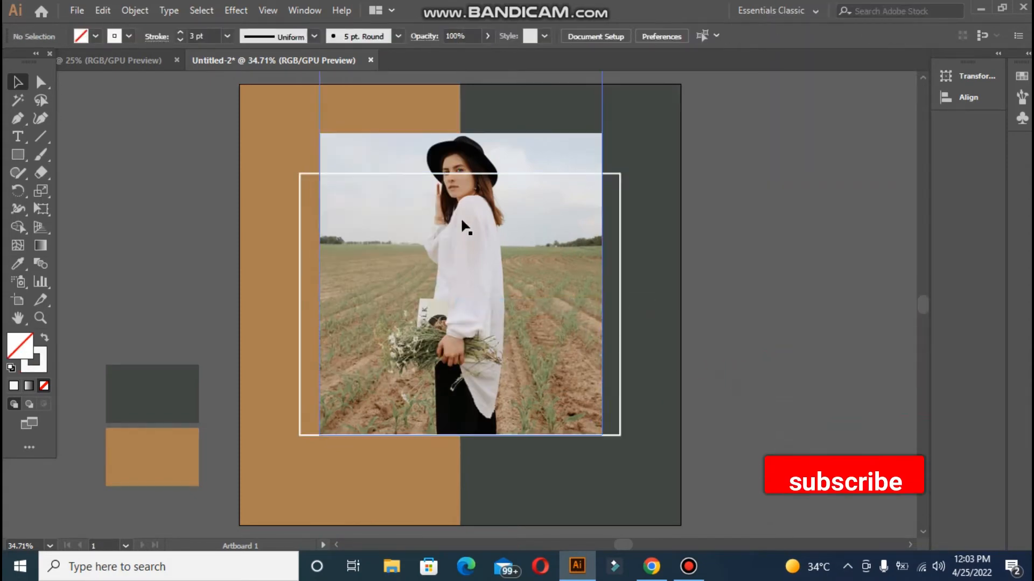
Enlarge the clipped photo proportionally from its centre to about 766 × 819 px
click(519, 333)
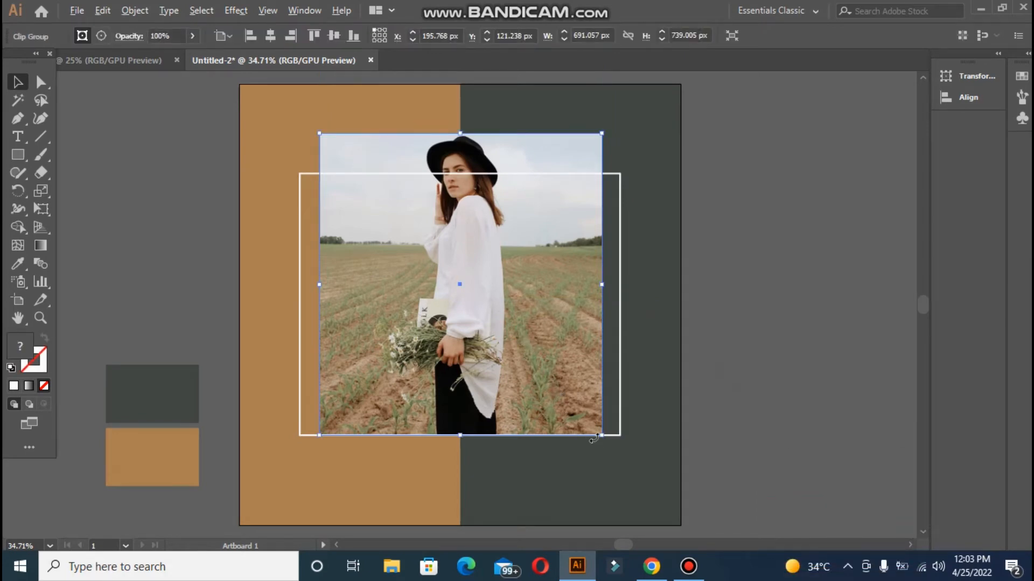
drag(594, 437, 617, 452)
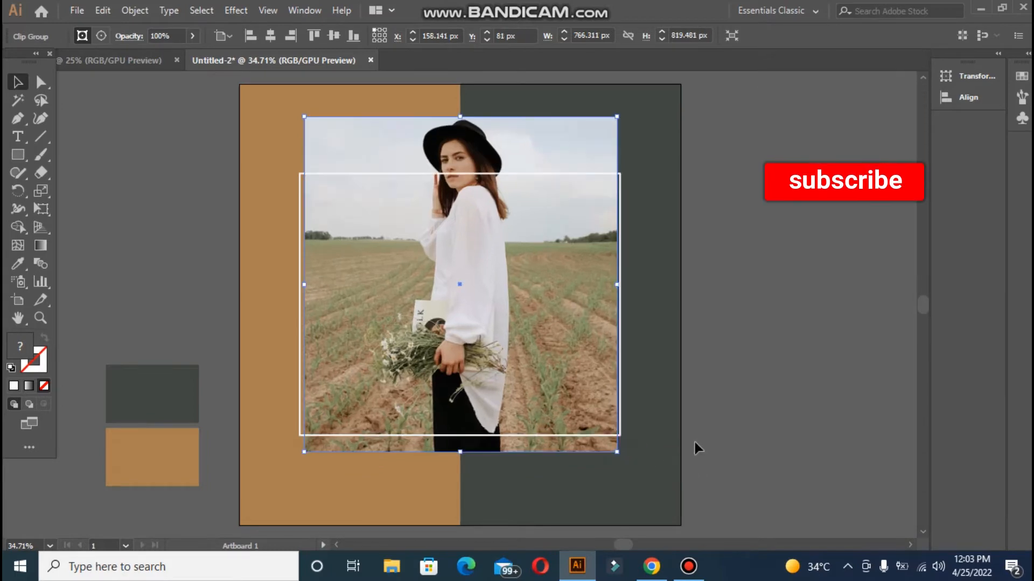
click(771, 411)
Move the clipped photo straight down to Y 219 px, aligning its upper edge with the top of the outlined frame
click(462, 412)
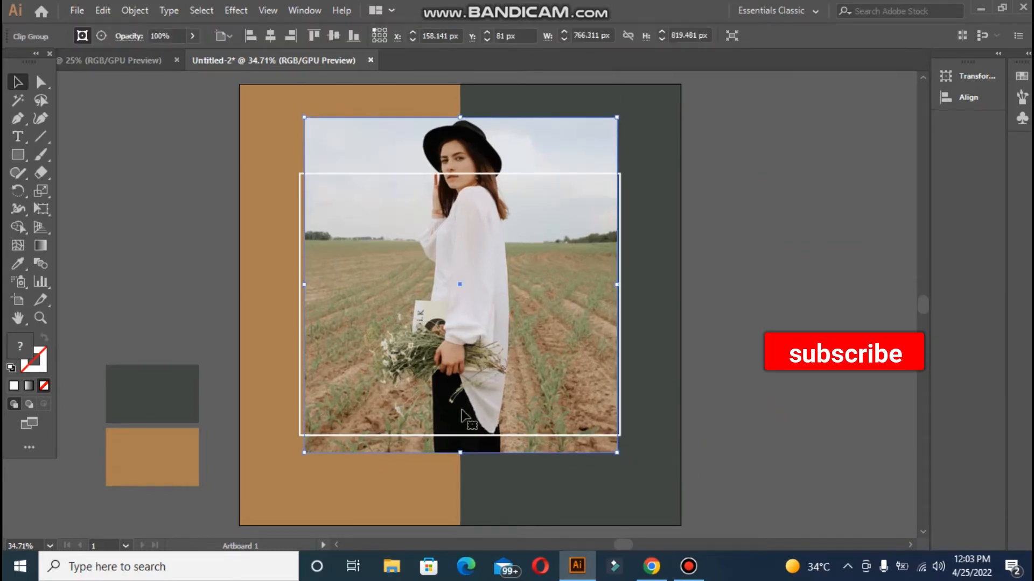
key(Down)
key(Down)
key(Down)
key(Down)
key(Down)
key(Down)
key(Down)
key(Down)
key(Down)
key(Down)
key(Down)
key(Down)
key(Down)
key(Down)
key(Down)
key(Down)
key(Down)
key(Down)
key(Down)
key(Down)
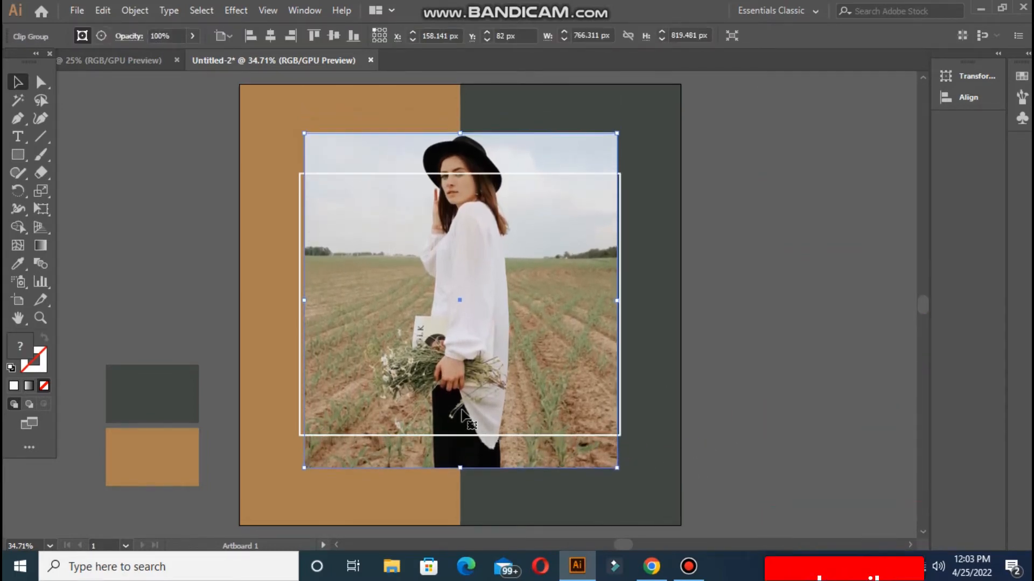
key(Down)
key(Down)
key(Down)
key(Down)
key(Down)
key(Down)
key(Down)
key(Down)
key(Down)
key(Down)
key(Down)
key(Down)
key(Down)
key(Down)
key(Down)
key(Down)
key(Down)
key(Down)
key(Down)
key(Down)
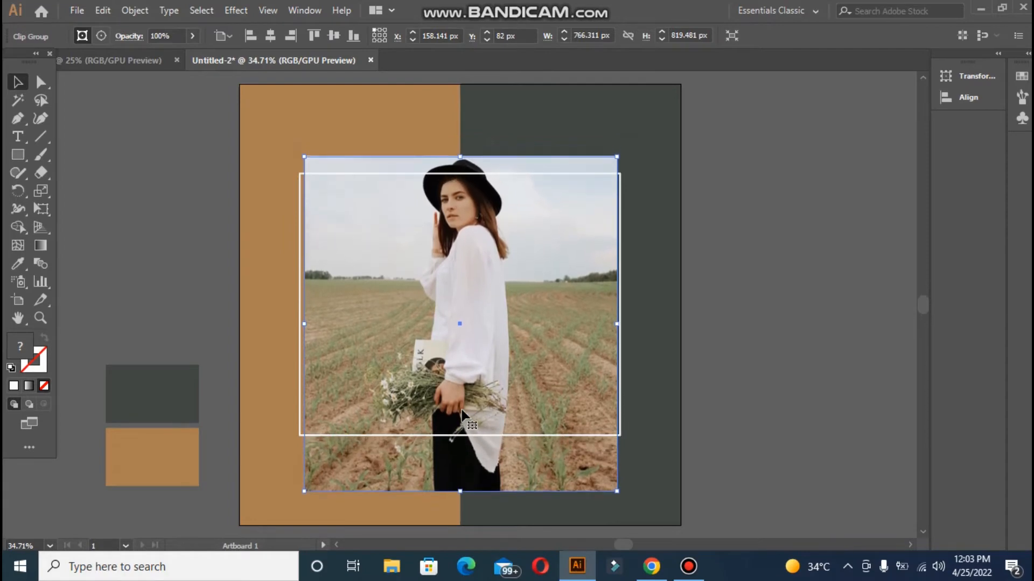
key(Down)
key(Down)
key(Down)
key(Down)
key(Down)
key(Down)
key(Down)
key(Down)
key(Down)
key(Down)
key(Down)
key(Down)
key(Down)
key(Down)
key(Down)
key(Down)
key(Down)
key(Down)
key(Down)
key(Down)
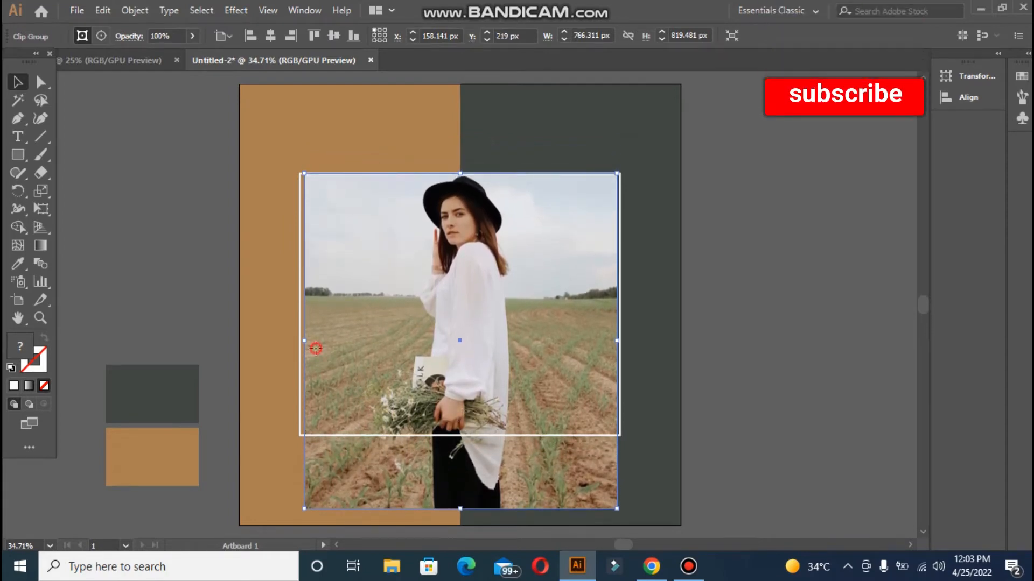
Enlarge the photo proportionally from its centre to about 786 × 840 px so it spans the frame's full width
key(alt)
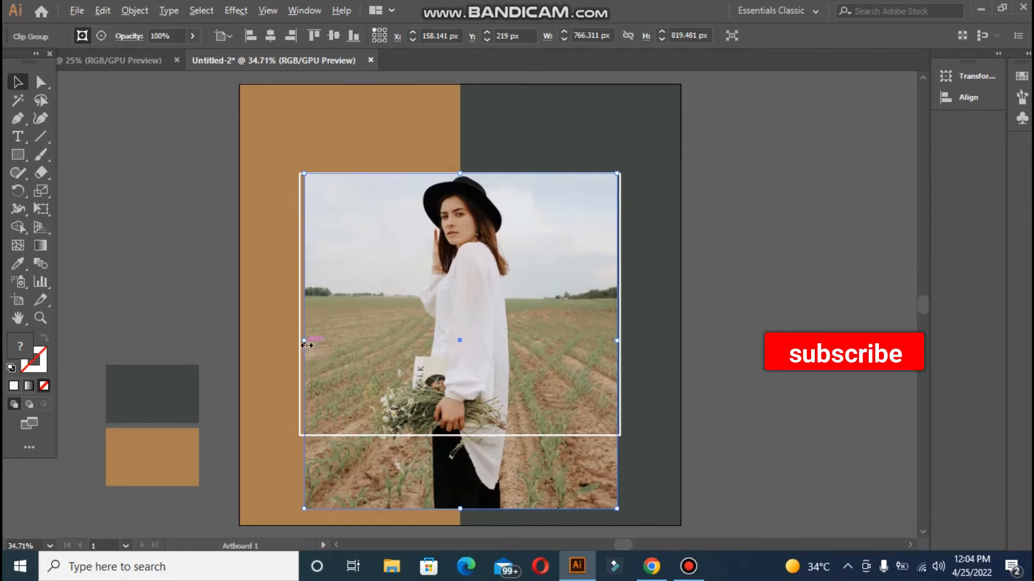
drag(305, 343, 300, 339)
click(735, 398)
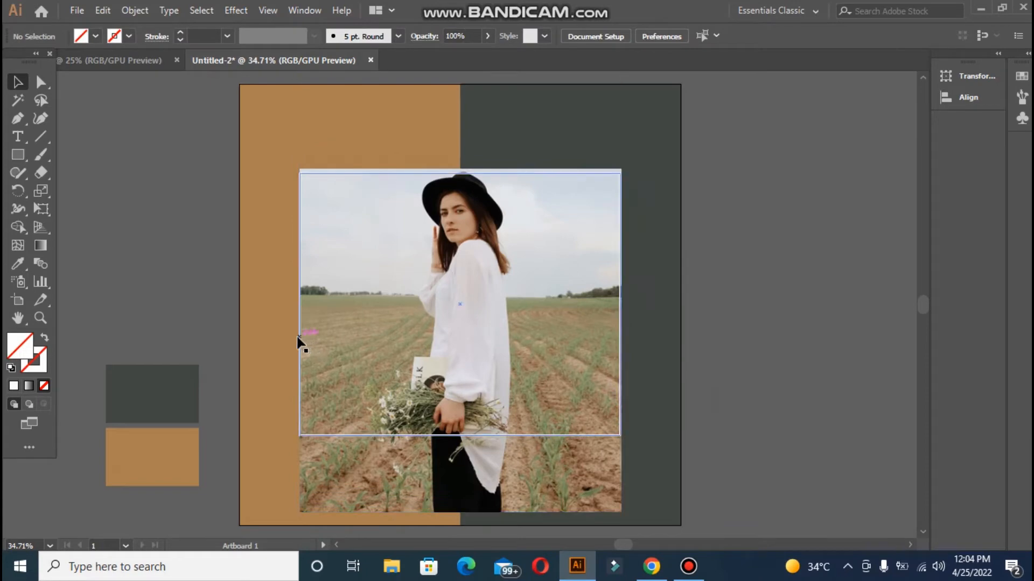
Crop the photo to the outlined frame by making a clipping mask from the two, and deselect the result
click(297, 340)
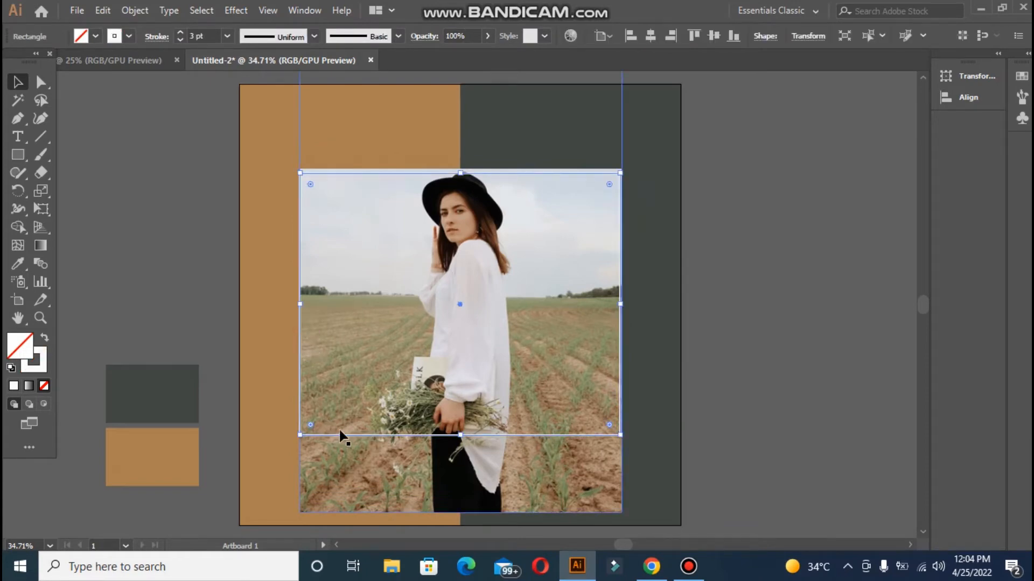
shift+click(299, 480)
right_click(333, 322)
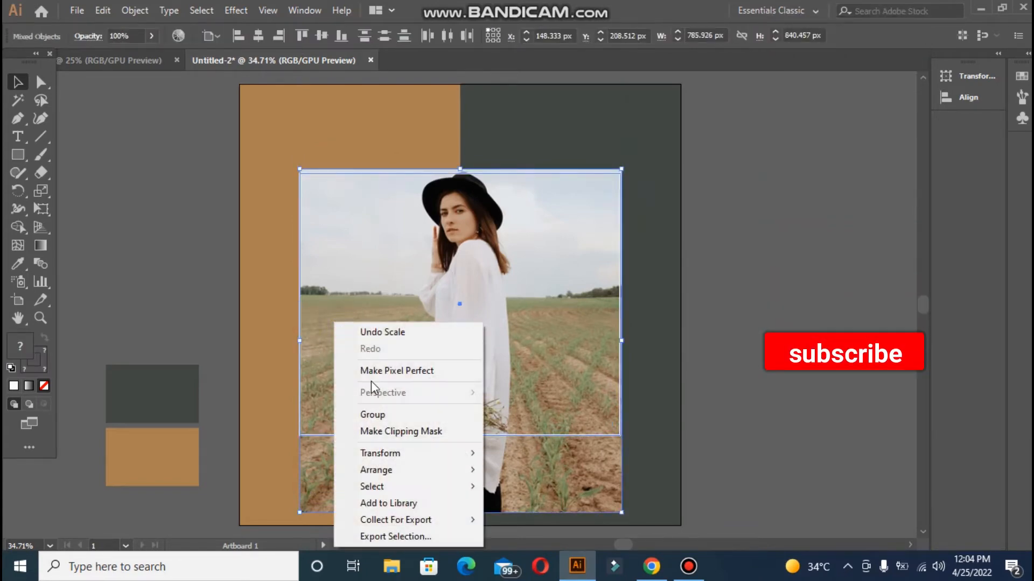
click(381, 433)
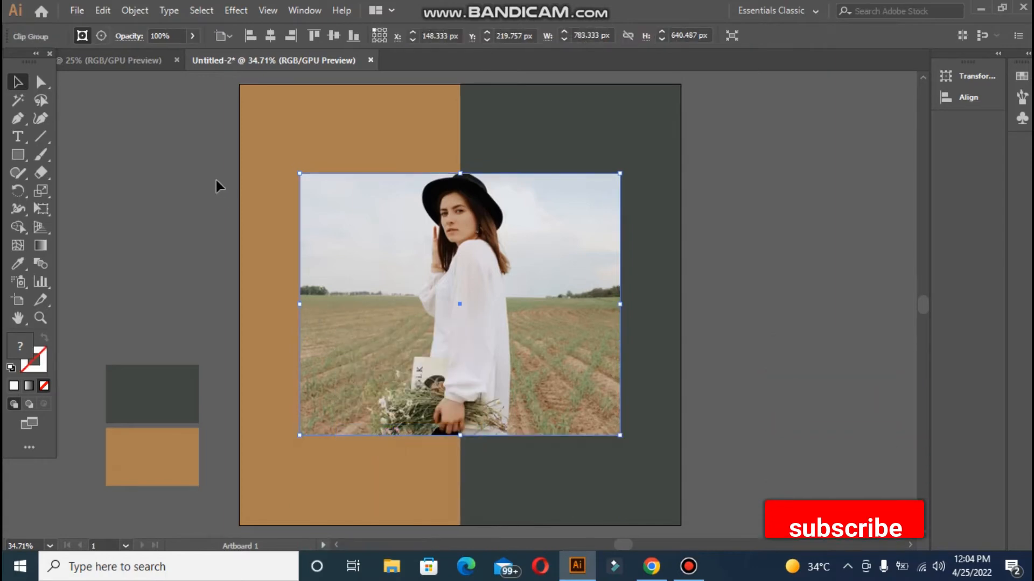
click(192, 171)
click(353, 255)
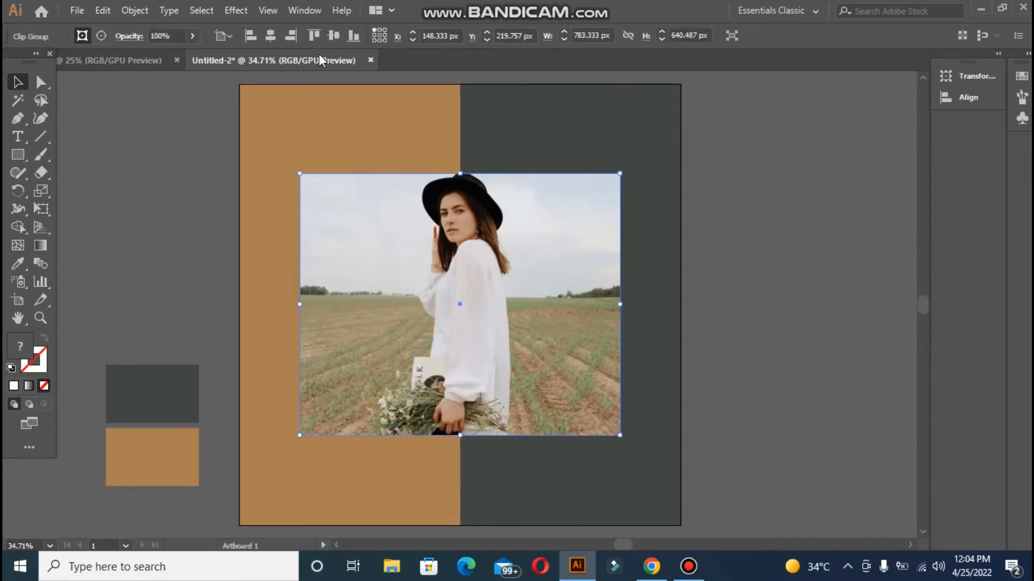
click(189, 162)
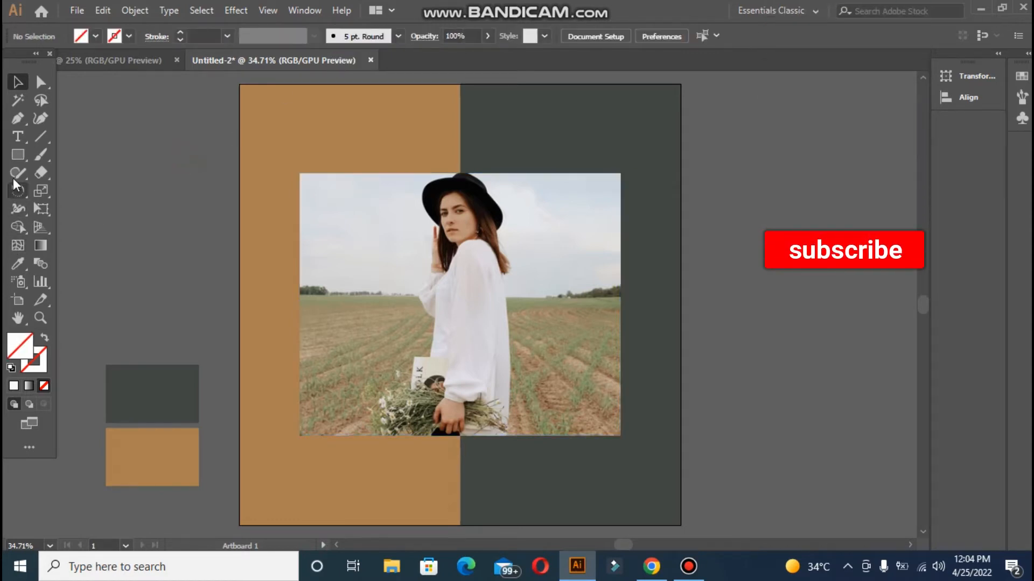
Draw a rectangle exactly covering the cropped photo and fill it with off-white
click(16, 156)
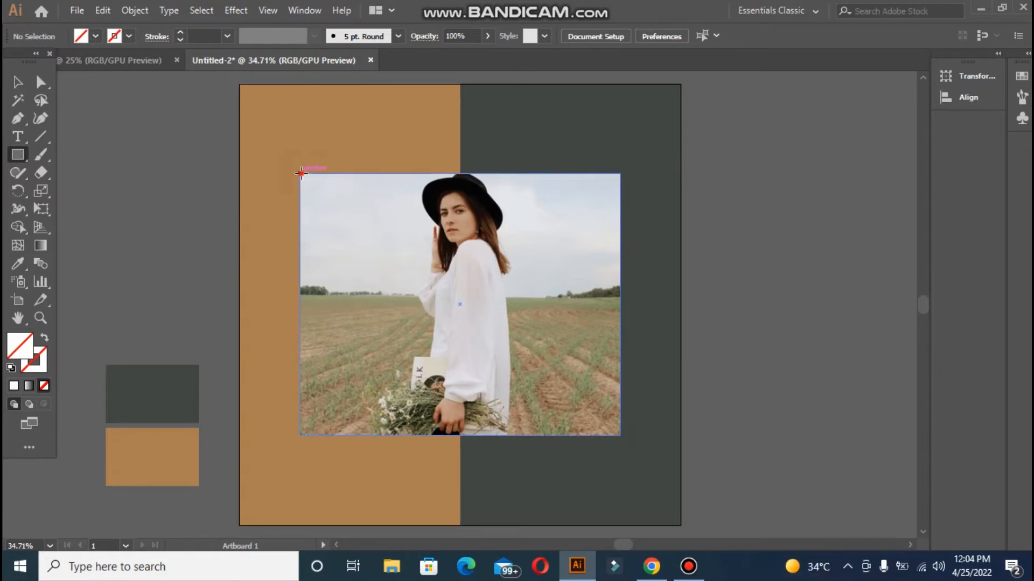
mouse_move(433, 328)
mouse_down()
mouse_move(619, 450)
mouse_move(621, 438)
mouse_up()
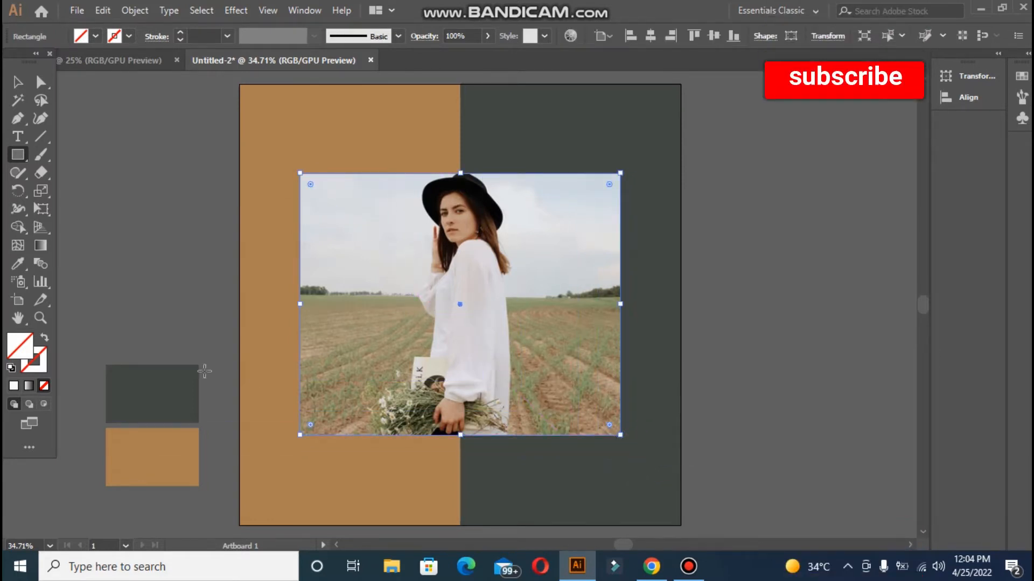
double_click(24, 350)
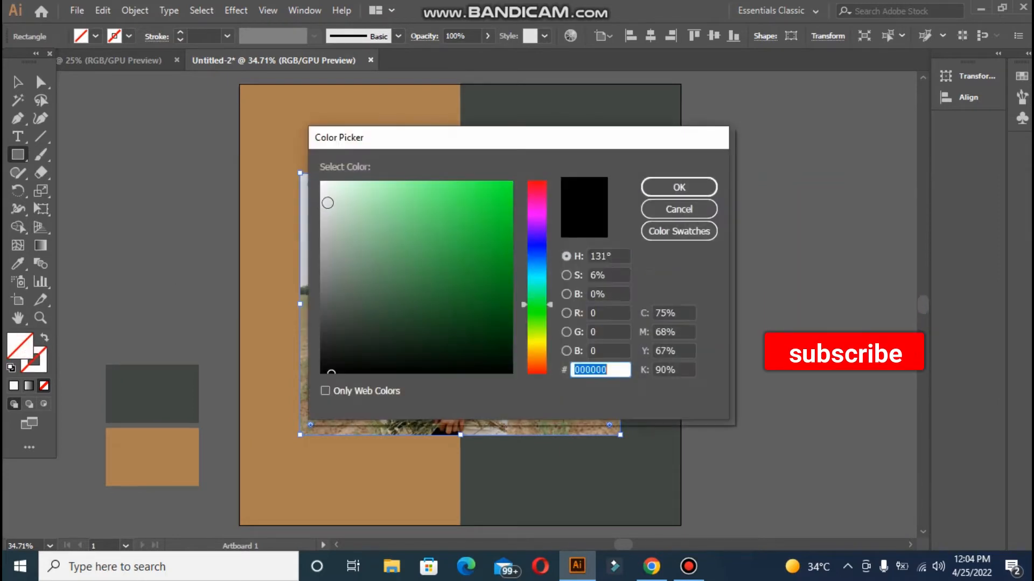
click(678, 188)
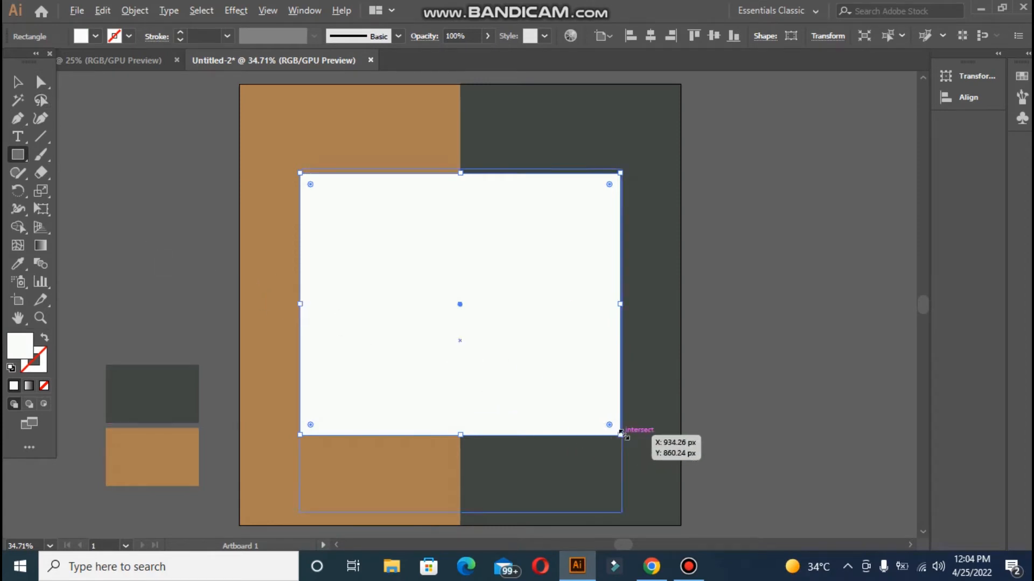
Enlarge the off-white rectangle proportionally from its centre to about 823 × 673 px and send it backward behind the photo
drag(621, 433, 630, 442)
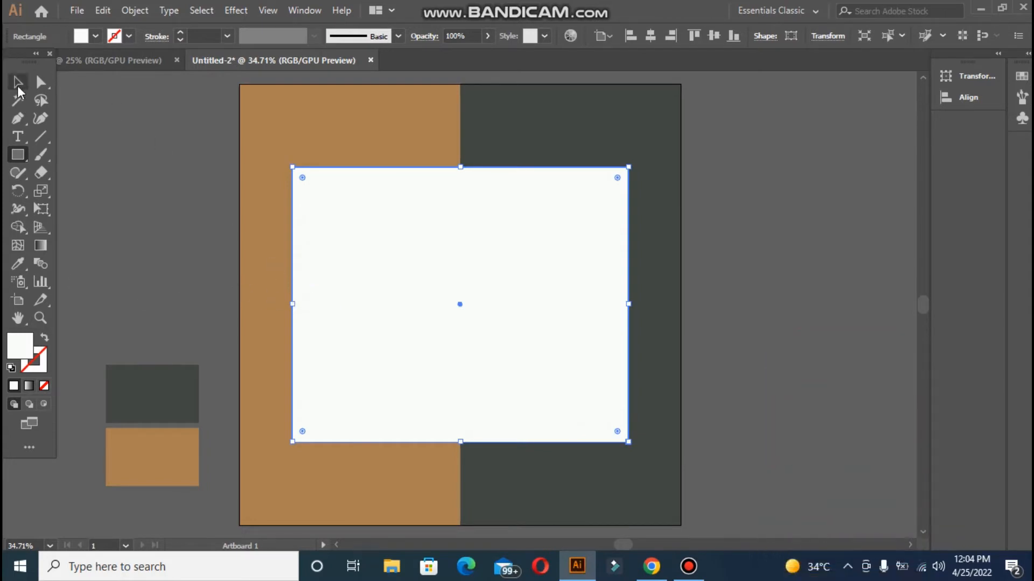
right_click(375, 319)
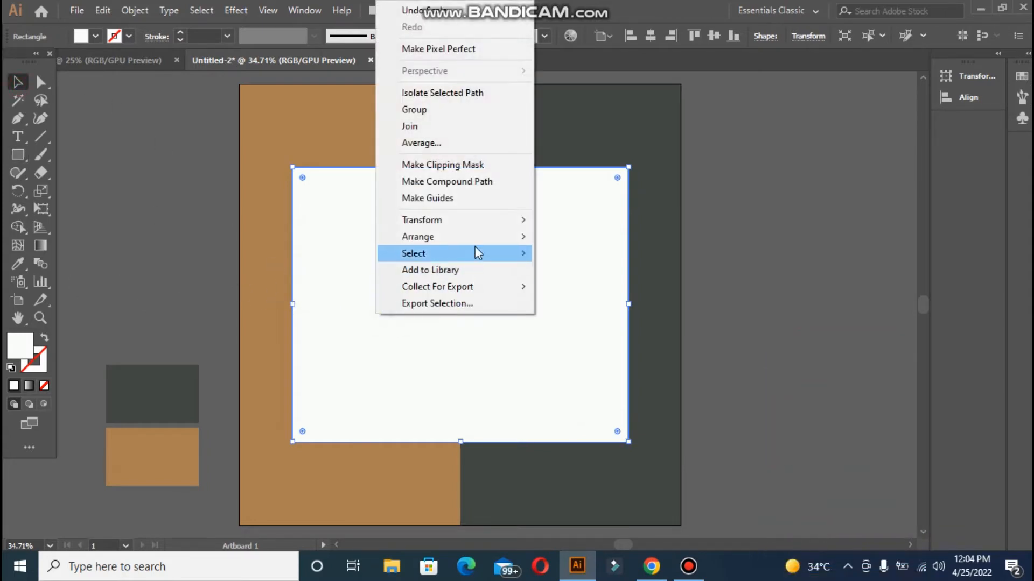
mouse_move(482, 239)
click(581, 271)
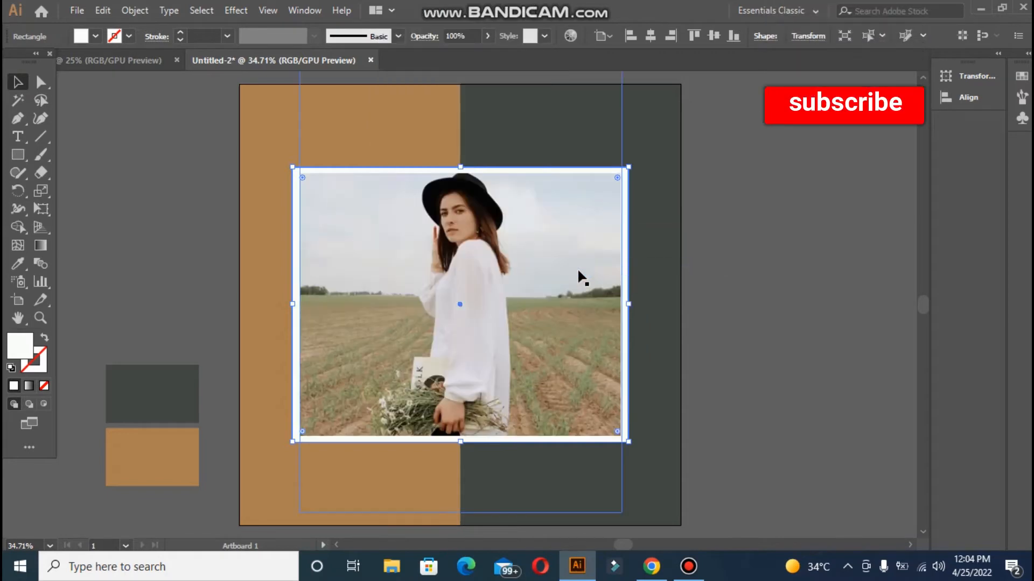
click(182, 214)
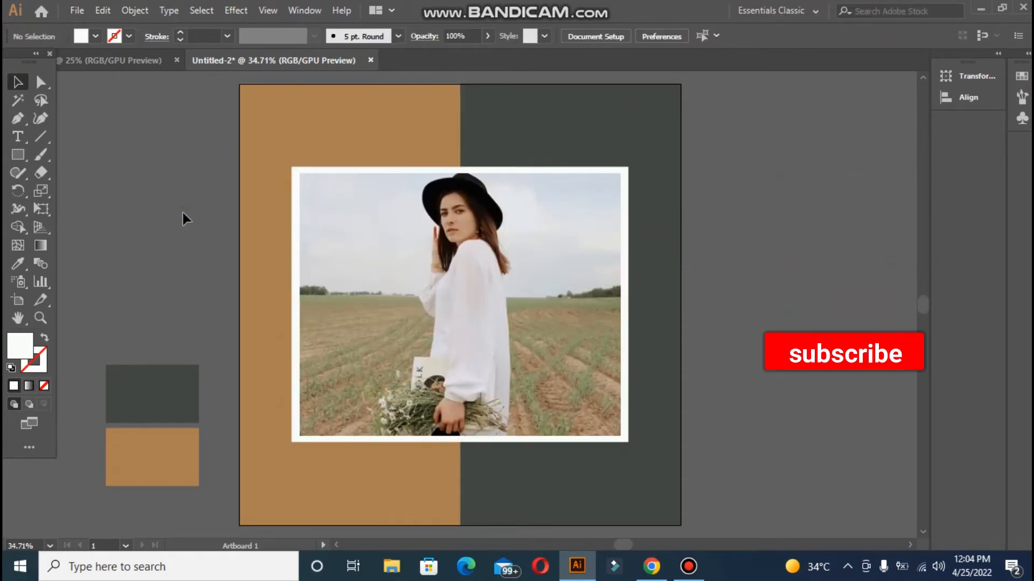
Try shrinking the off-white border rectangle to the photo's size and undo the resize
click(293, 241)
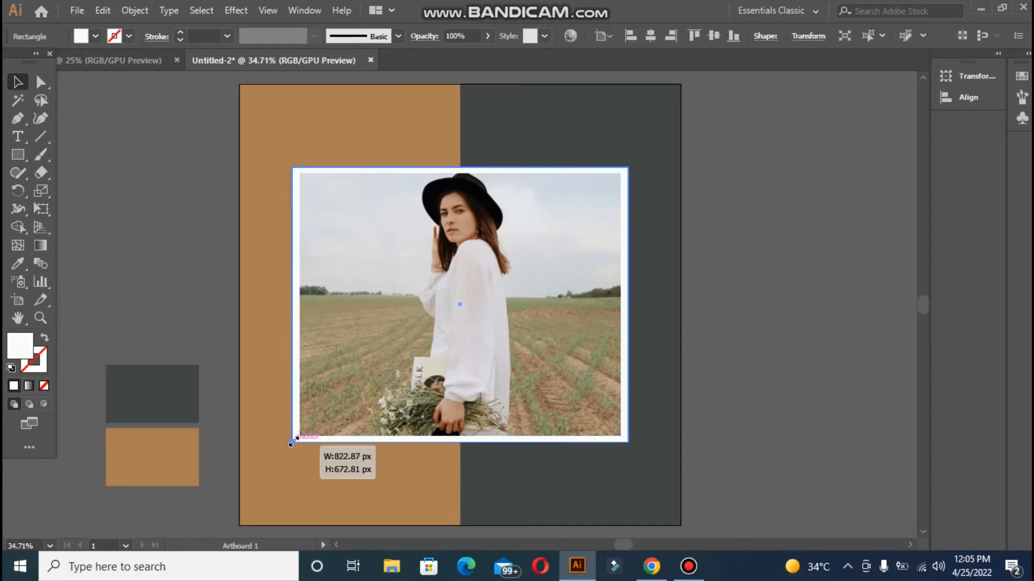
drag(292, 443, 292, 438)
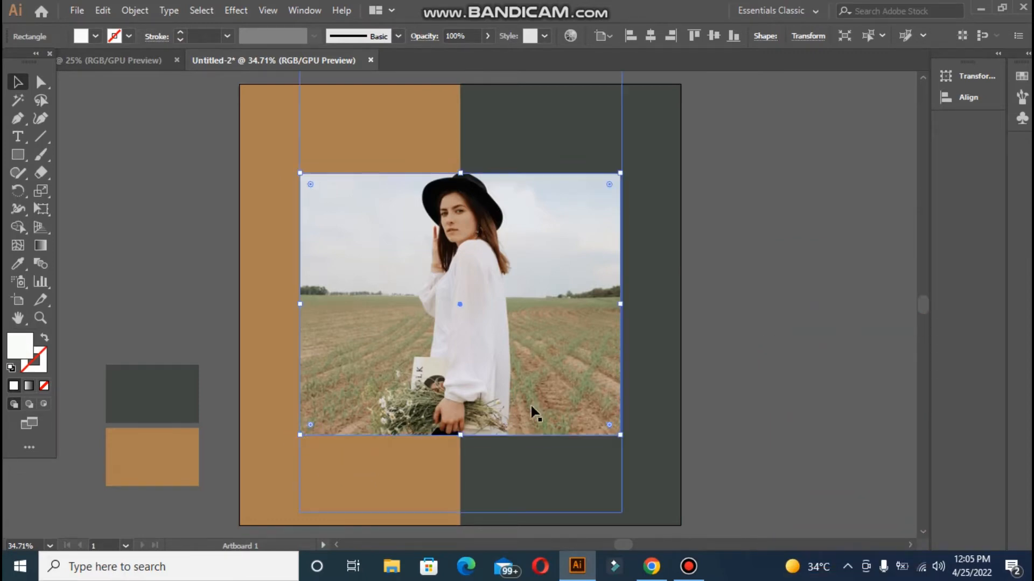
key(ctrl+z)
click(801, 396)
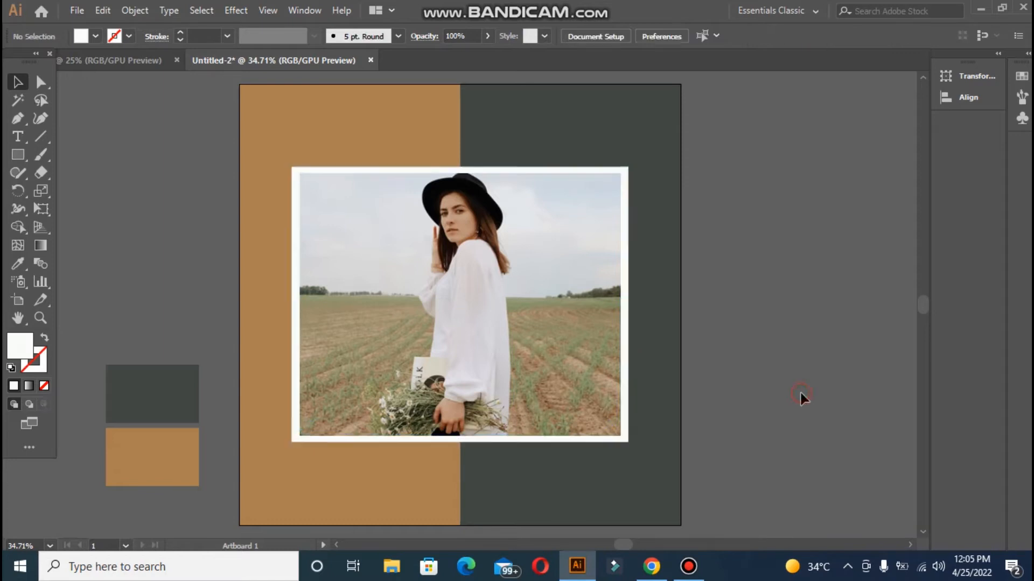
Add the text "FASHION LIFESTYLE" in the empty area beside the artboard's tan half
click(17, 137)
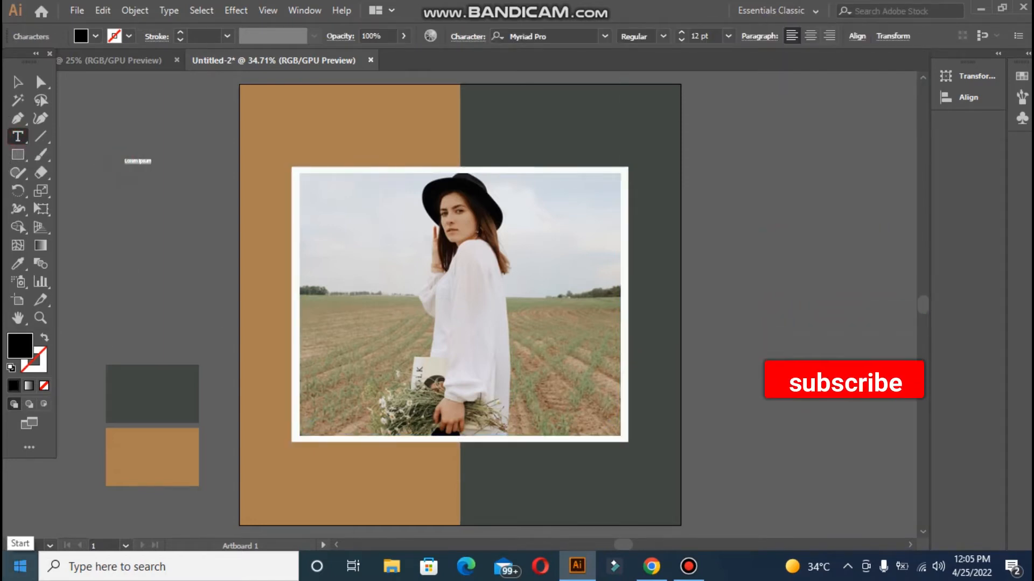
key(BackSpace)
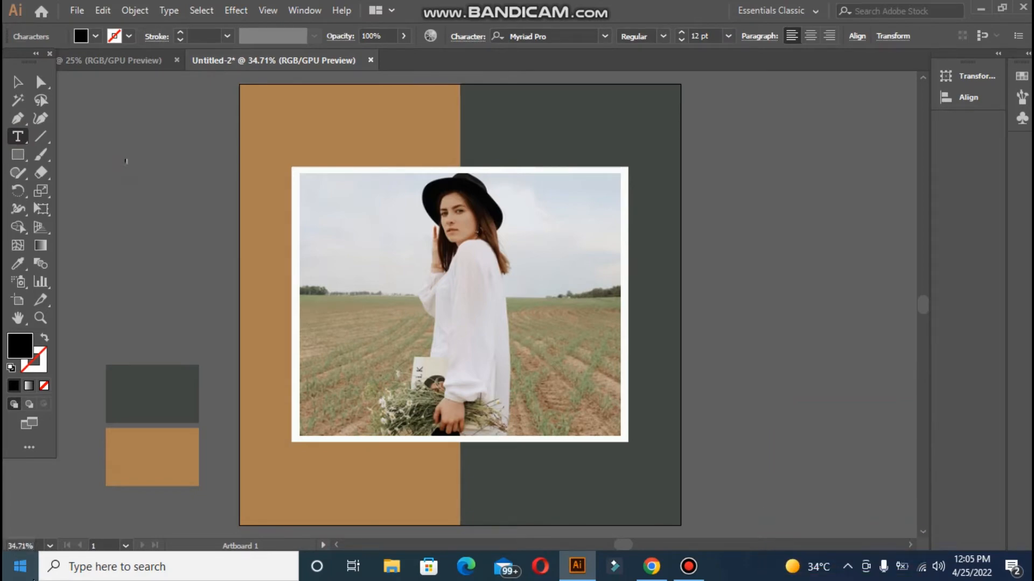
text(FASHION)
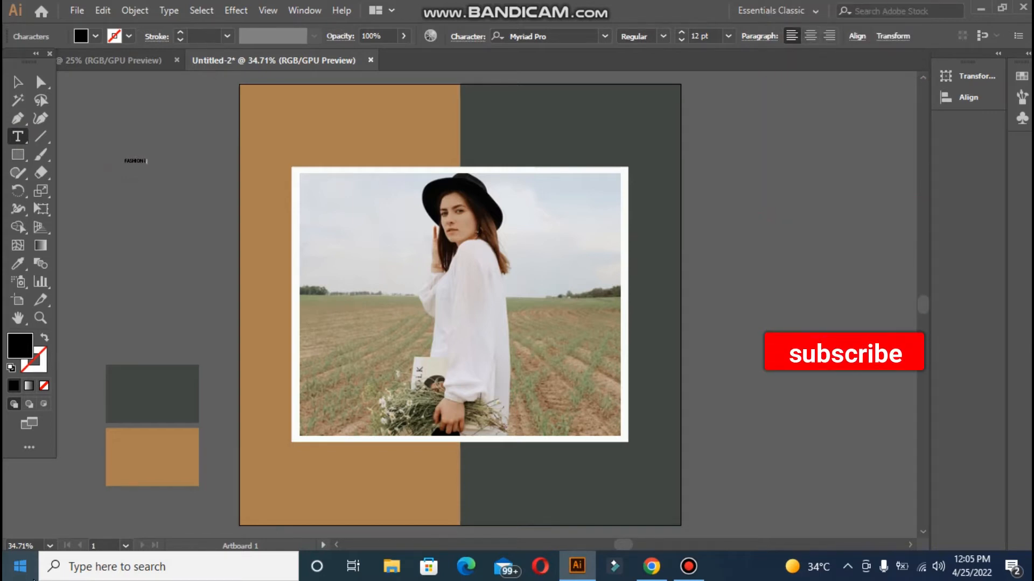
text( ANLIFESTYLE)
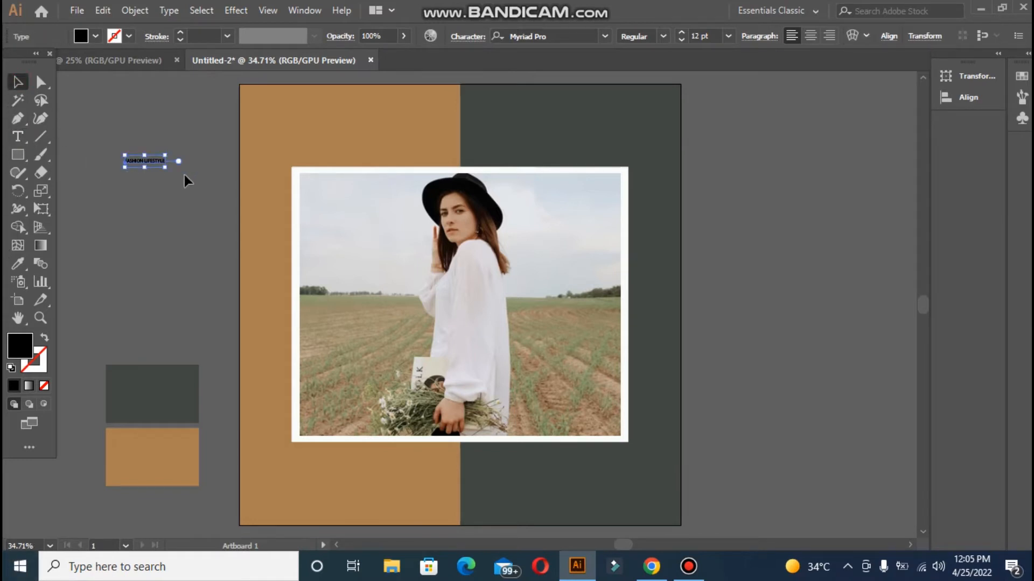
Enlarge the "FASHION LIFESTYLE" text to about 33 pt and rotate it 90° so it reads upward
drag(165, 167, 216, 219)
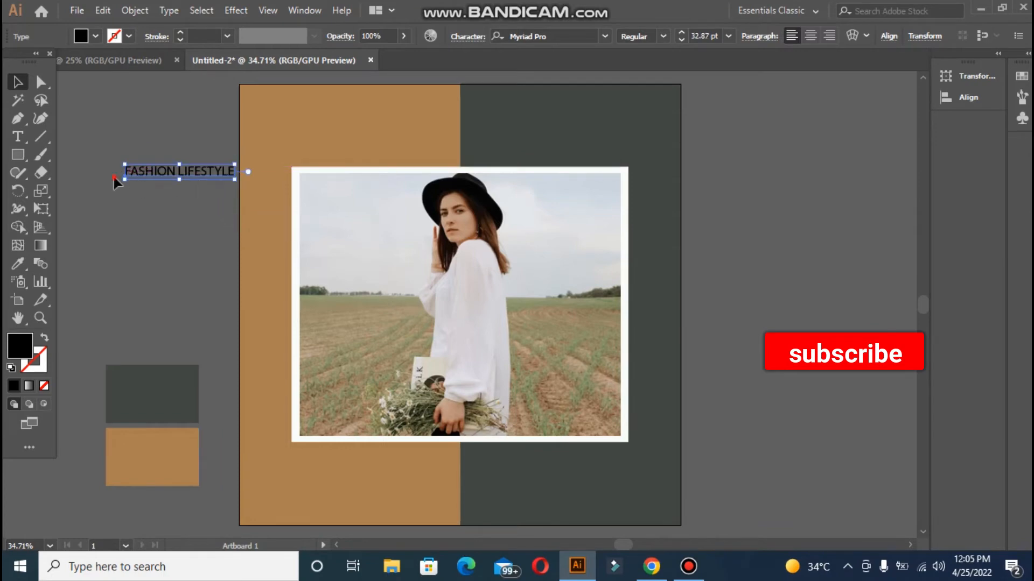
drag(122, 200, 191, 284)
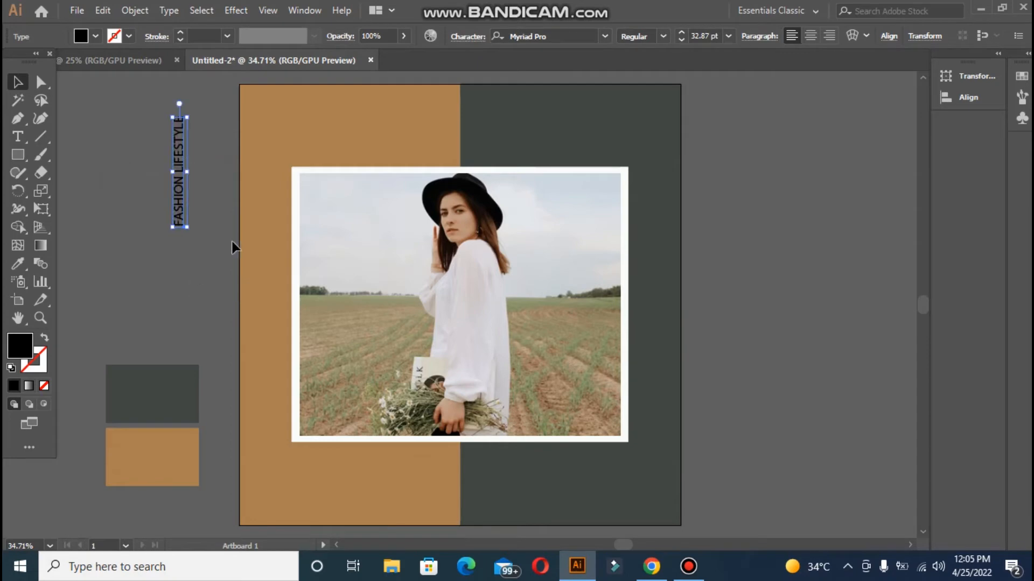
Set the vertical "FASHION LIFESTYLE" text to Bold and enlarge it proportionally to about 56 pt
click(663, 36)
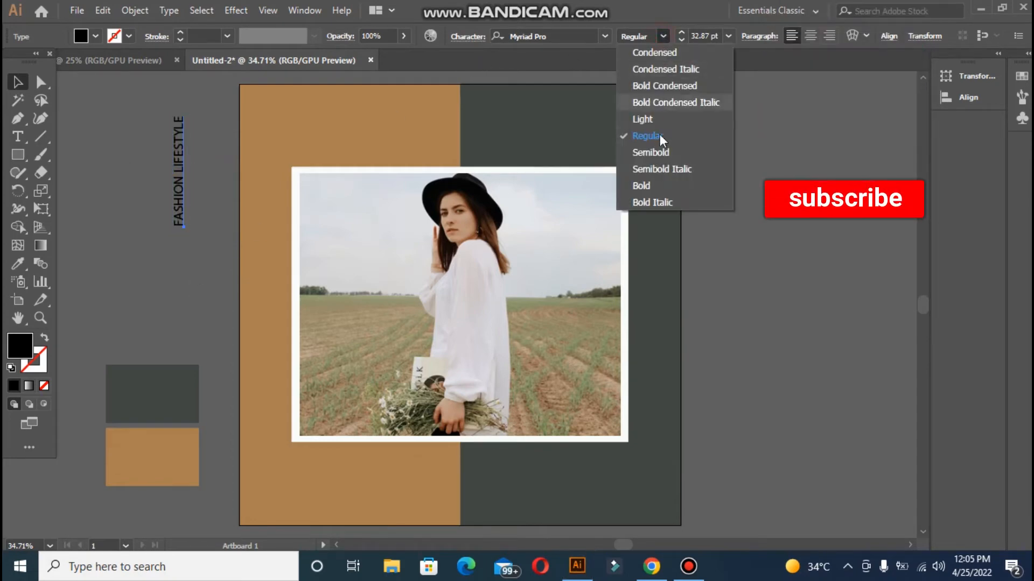
click(641, 186)
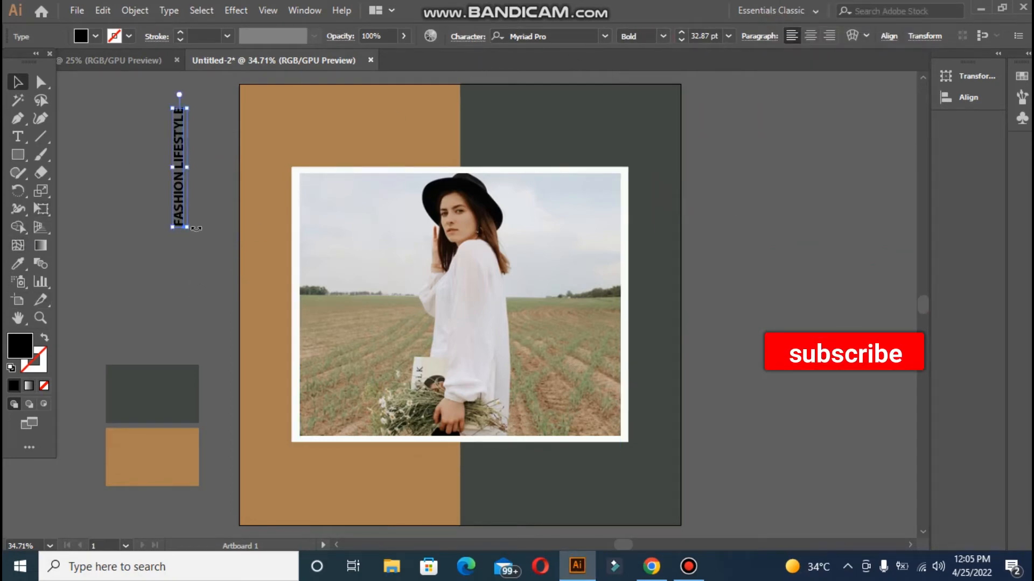
drag(196, 229, 205, 308)
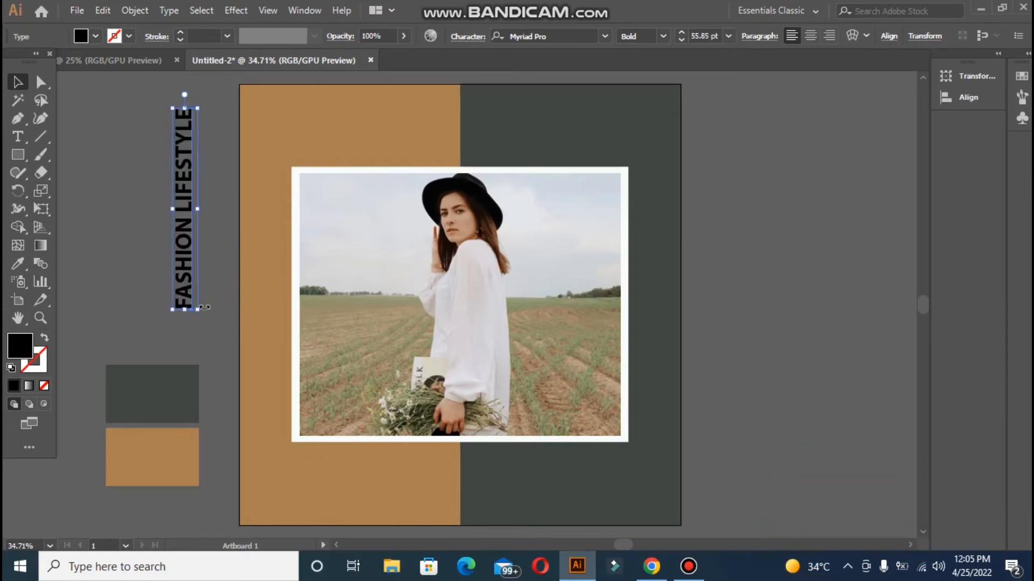
Widen the gap between "FASHION" and "LIFESTYLE" with an extra space and select the text object
double_click(180, 213)
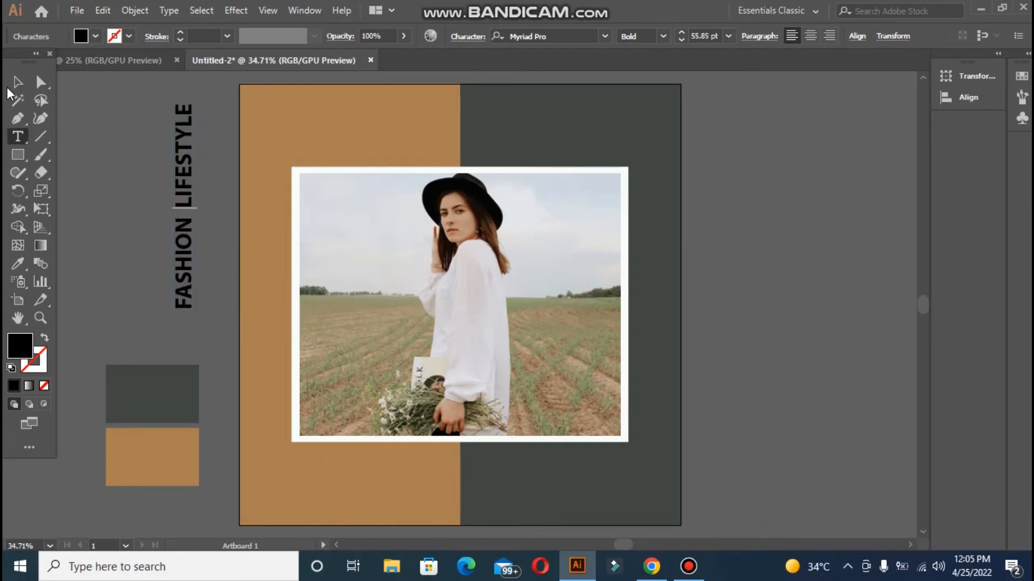
click(16, 83)
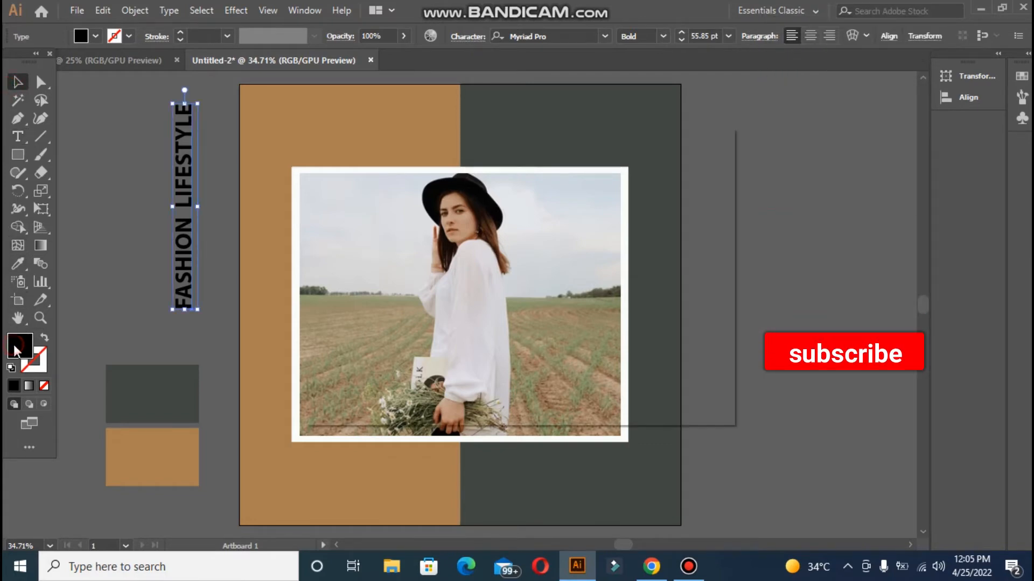
Fill the vertical "FASHION LIFESTYLE" text with off-white F7F9F7 and enlarge it proportionally to about 69 pt
double_click(14, 349)
text(f7f7f7)
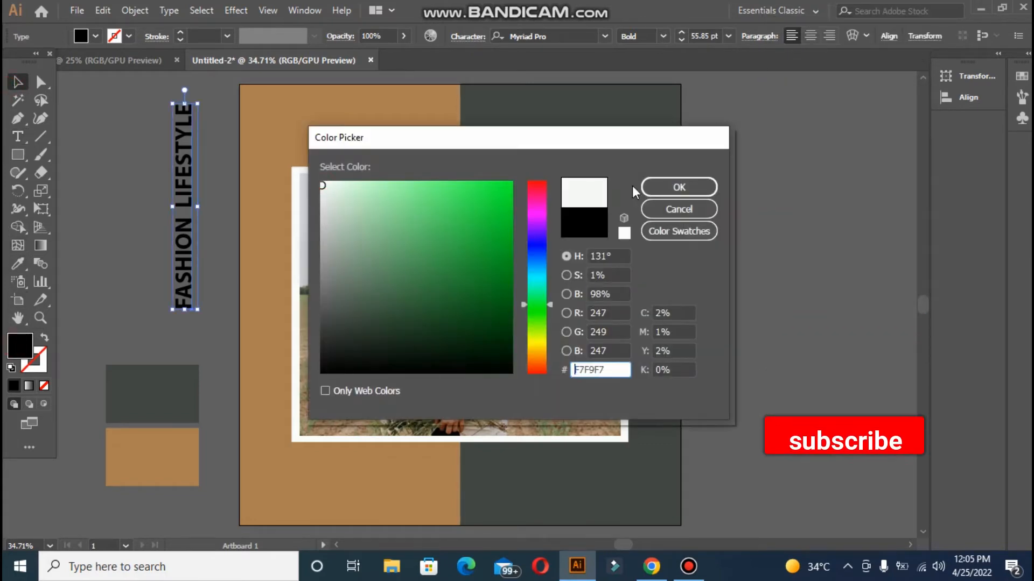
click(679, 186)
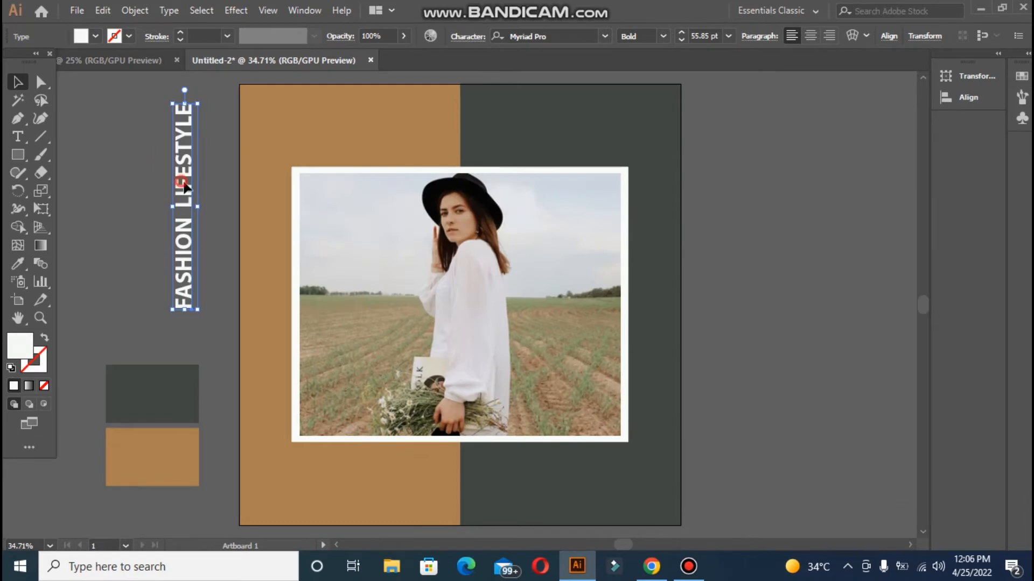
mouse_move(185, 188)
mouse_down()
mouse_move(617, 252)
mouse_move(643, 265)
mouse_move(299, 206)
mouse_move(182, 200)
mouse_up()
drag(198, 319, 204, 365)
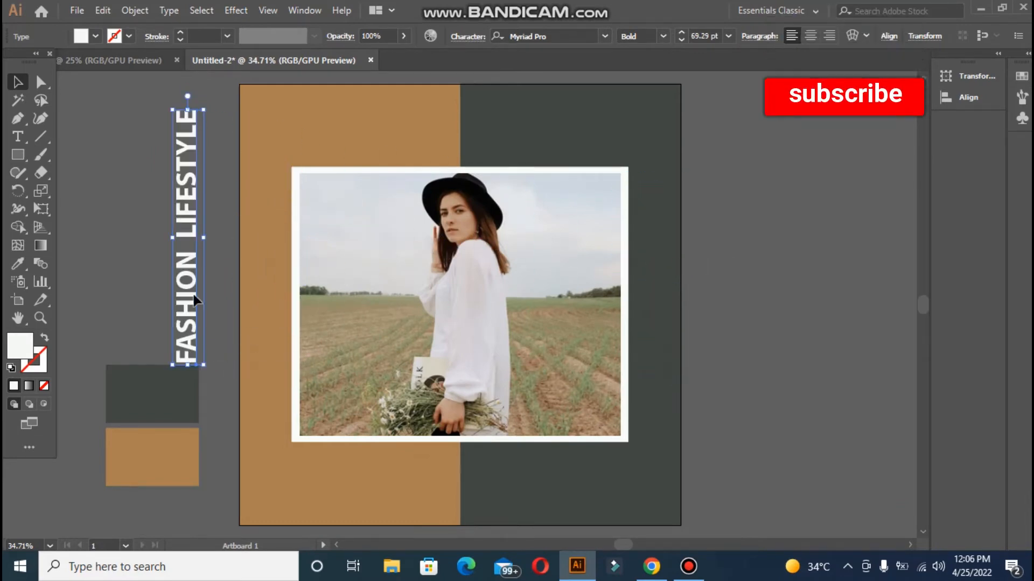
Move the vertical text into the dark strip beside the photo frame and center it vertically on the artboard
drag(191, 238, 649, 284)
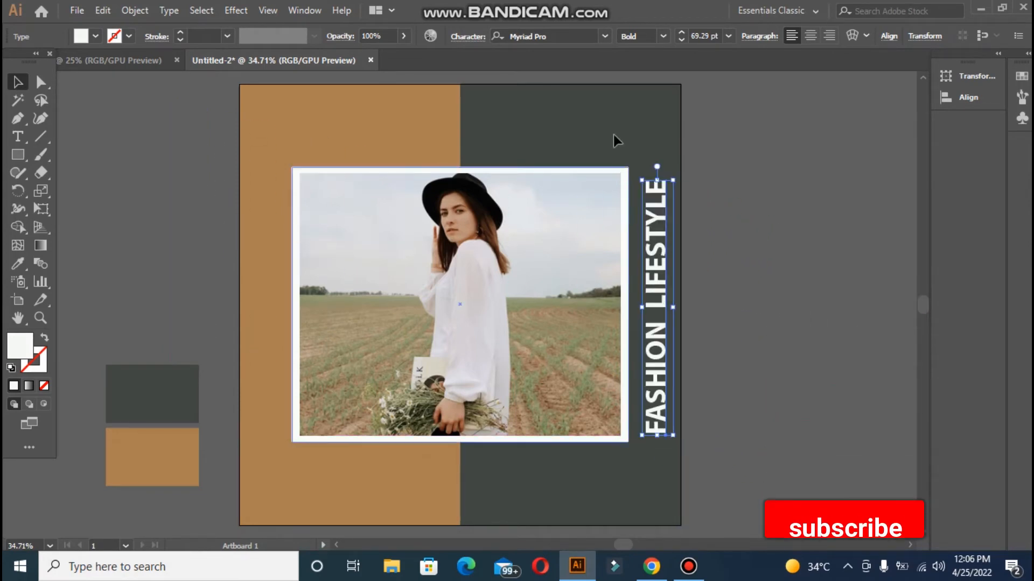
click(889, 38)
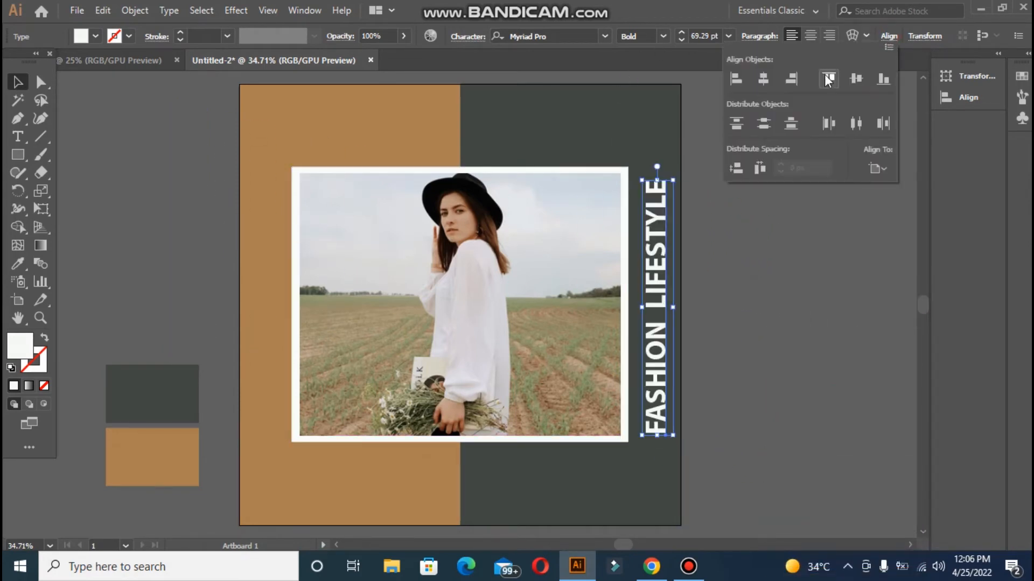
click(851, 80)
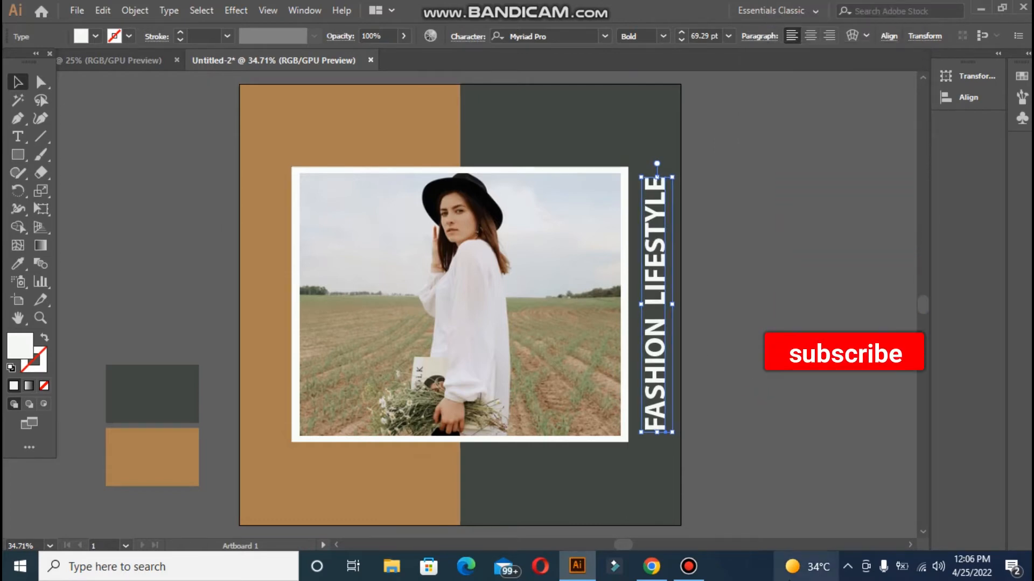
Stretch the vertical "FASHION LIFESTYLE" text lengthwise to match the full height of the photo frame
mouse_move(793, 554)
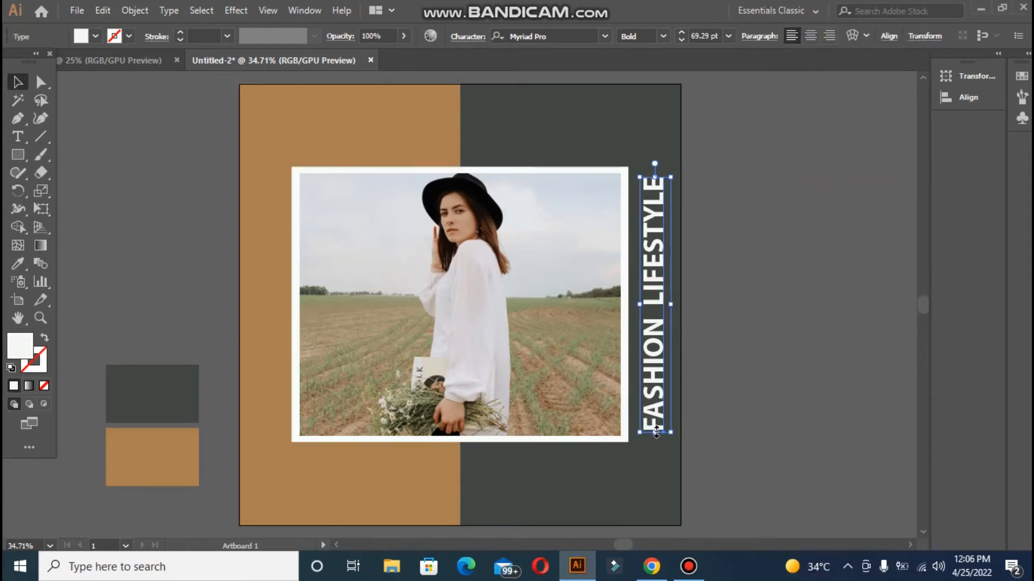
drag(656, 430, 658, 442)
click(768, 412)
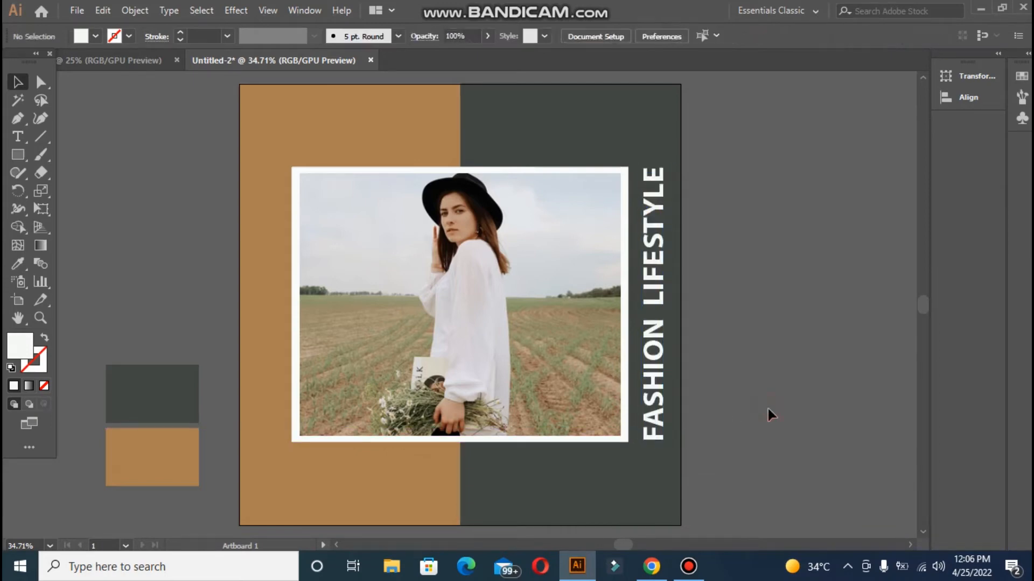
click(656, 290)
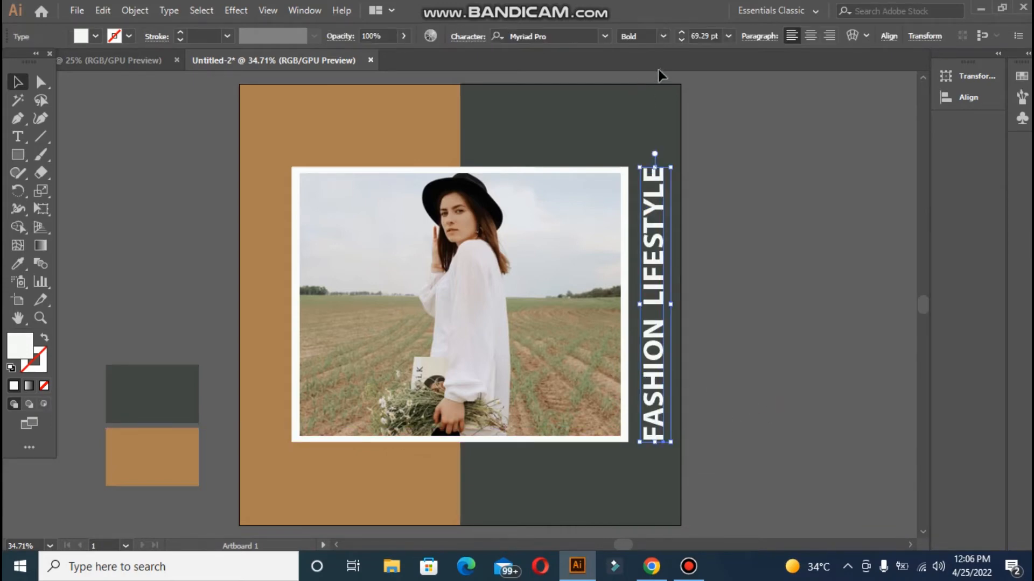
click(885, 36)
key(Escape)
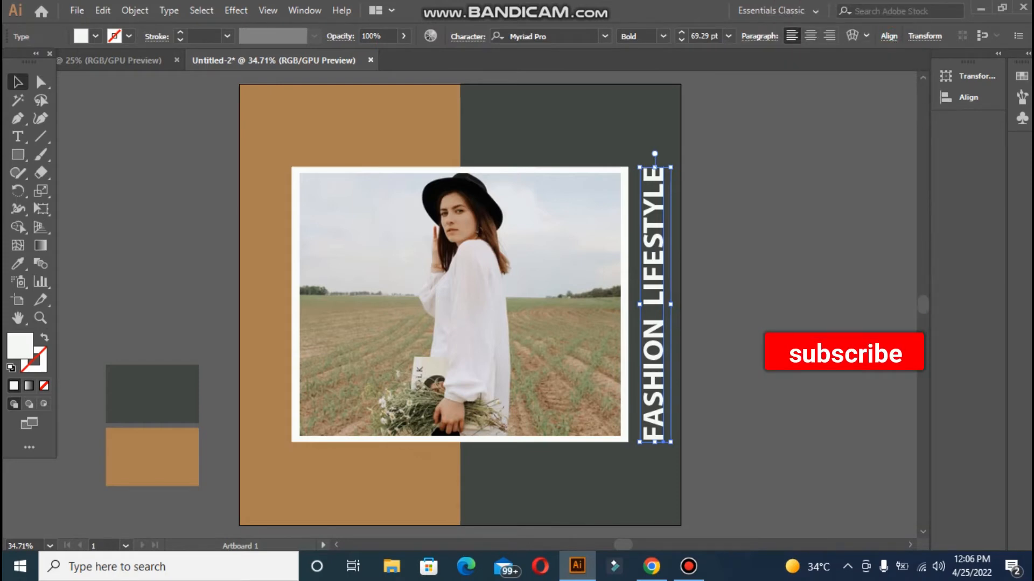
click(820, 349)
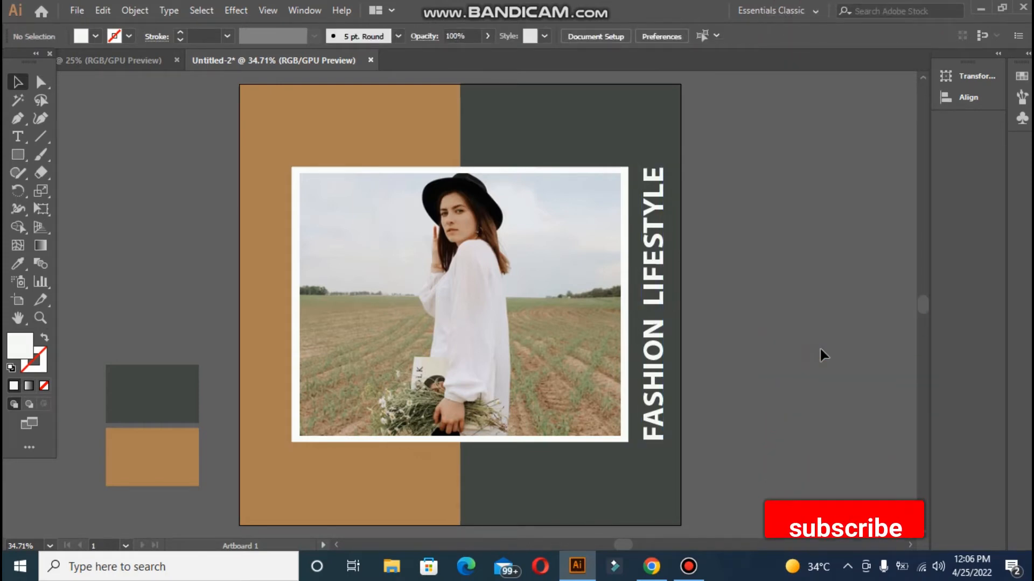
Try the tan swatch's color on the vertical "FASHION LIFESTYLE" text and undo it
click(654, 388)
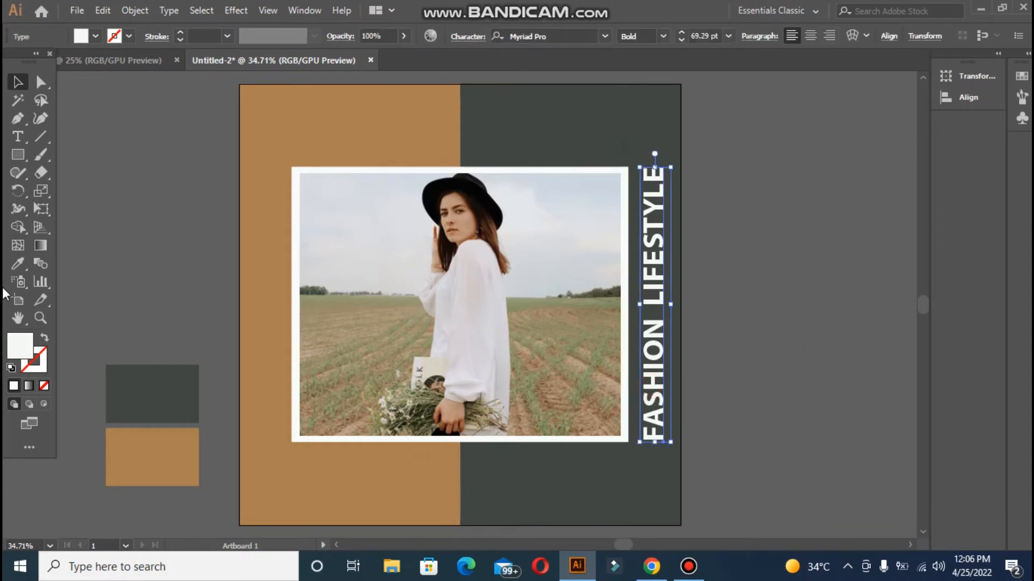
click(16, 265)
click(145, 439)
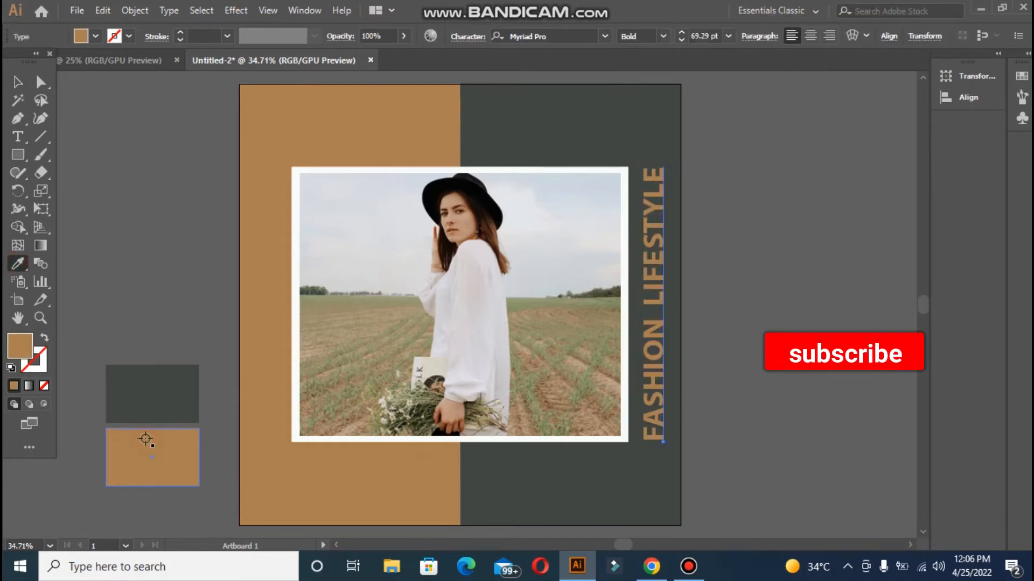
key(ctrl+z)
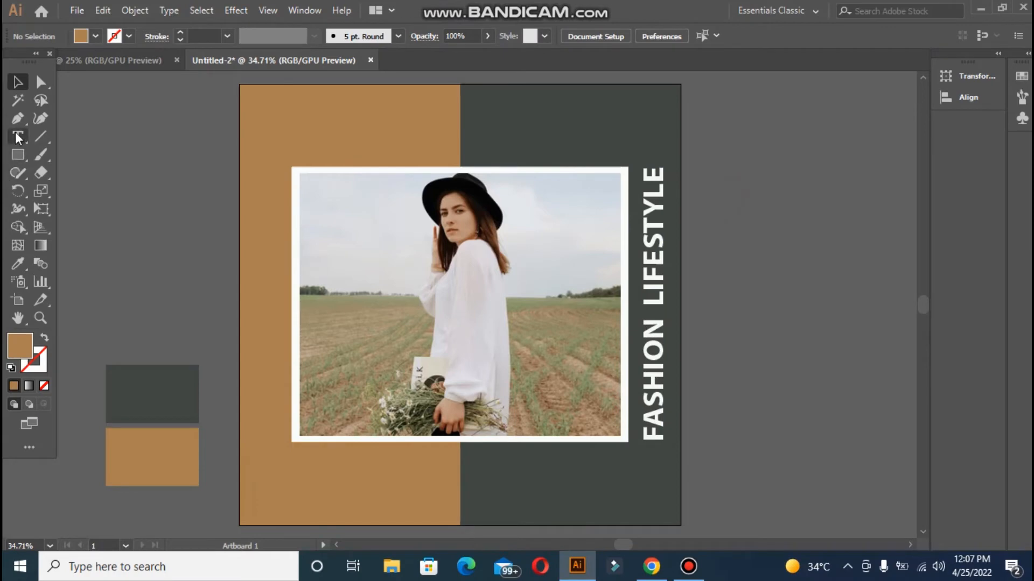
Add the text "50% OFF" in the empty area beside the artboard and enlarge it to about 59 pt
click(18, 138)
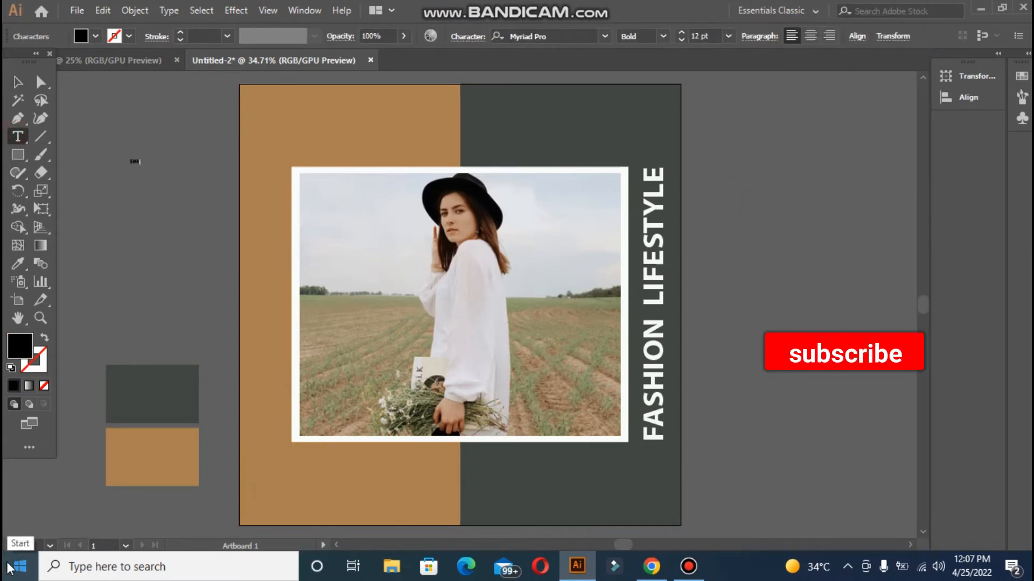
text(OFF)
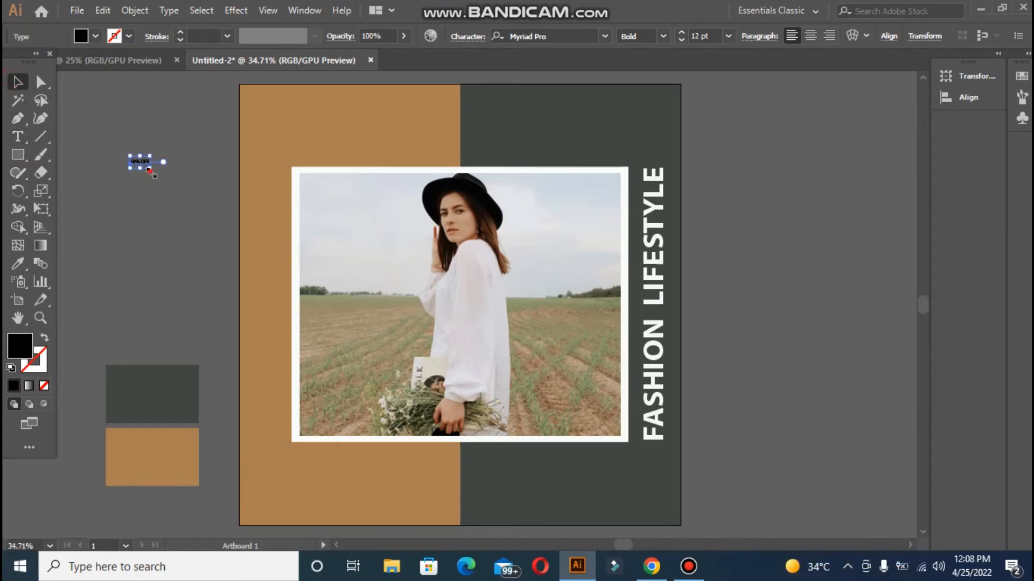
drag(149, 170, 226, 199)
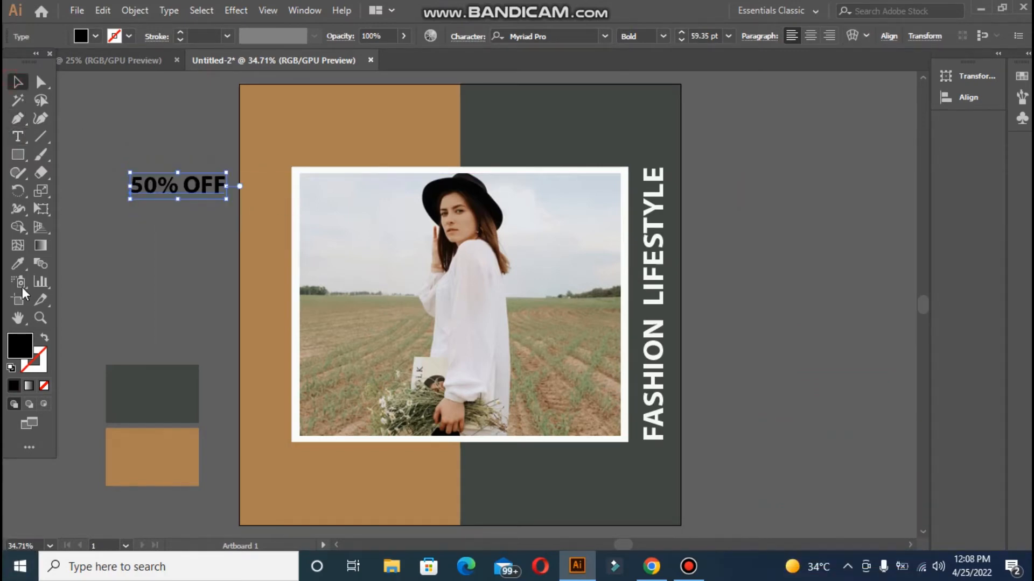
Fill the "50% OFF" text with off-white F9F9F9
double_click(18, 343)
text(f2f2f2)
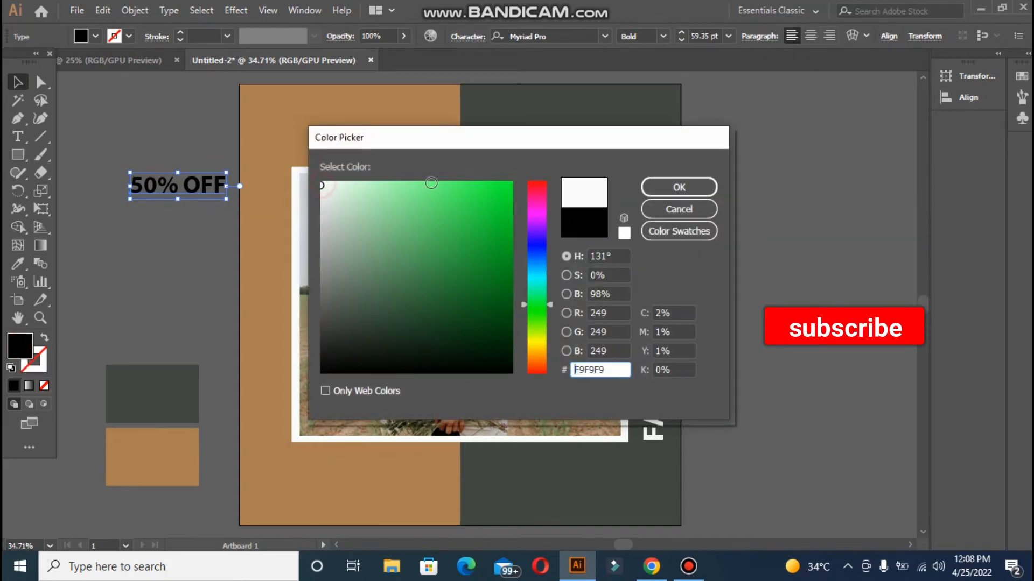
click(679, 187)
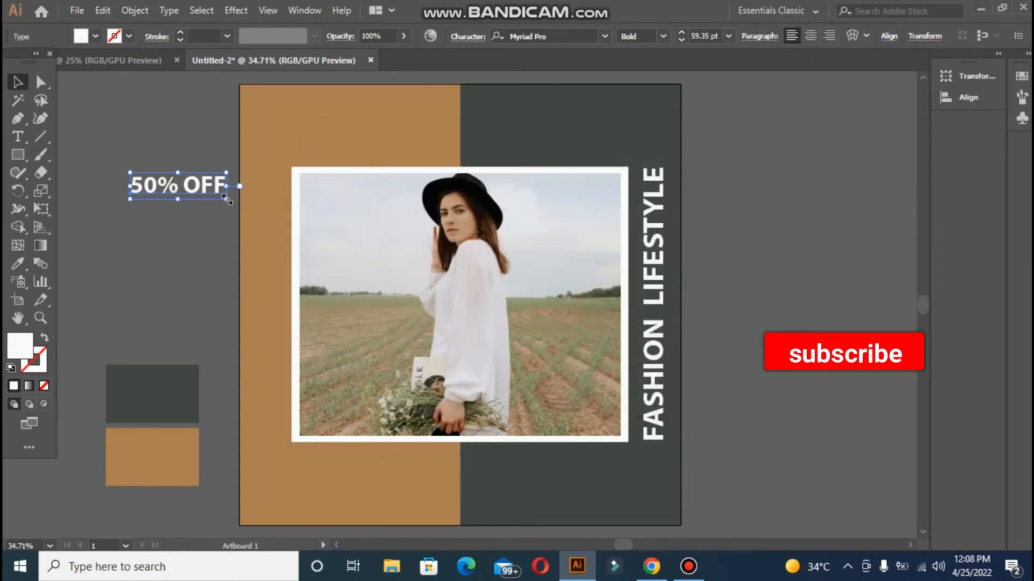
Enlarge the "50% OFF" text to about 78.5 pt and place it below the photo, centered horizontally on the artboard
drag(226, 199, 258, 208)
drag(184, 202, 431, 463)
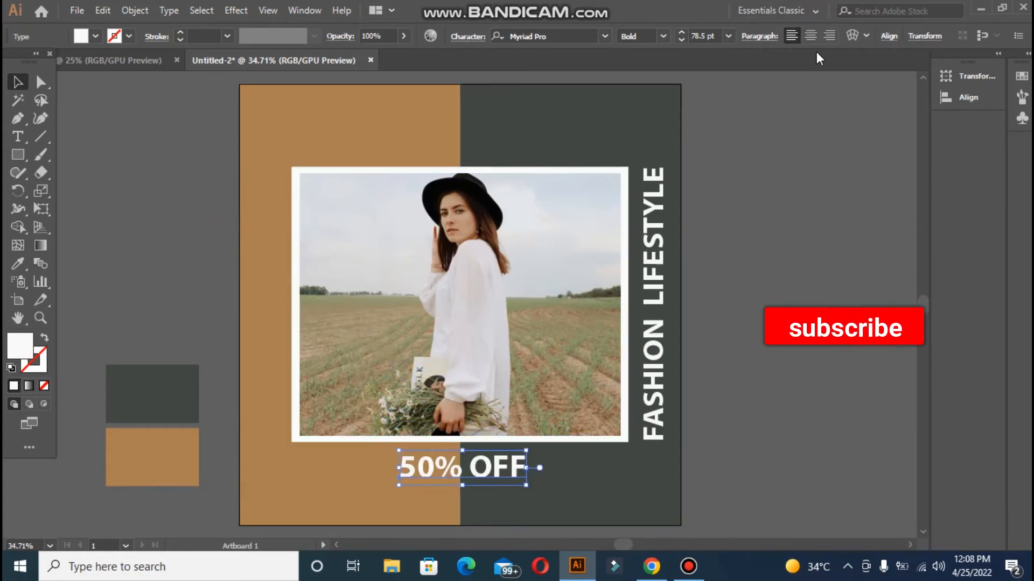
click(887, 37)
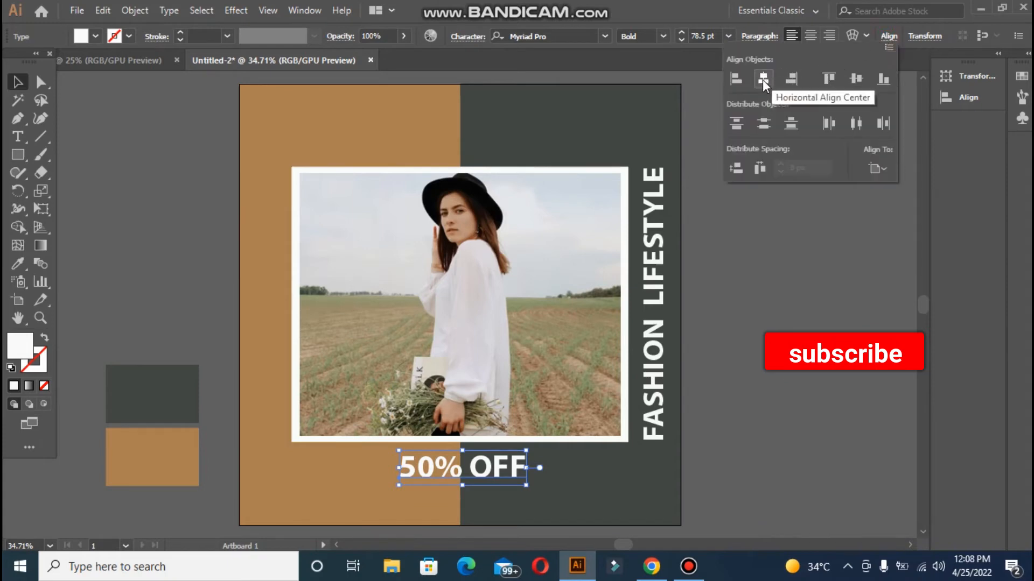
click(762, 80)
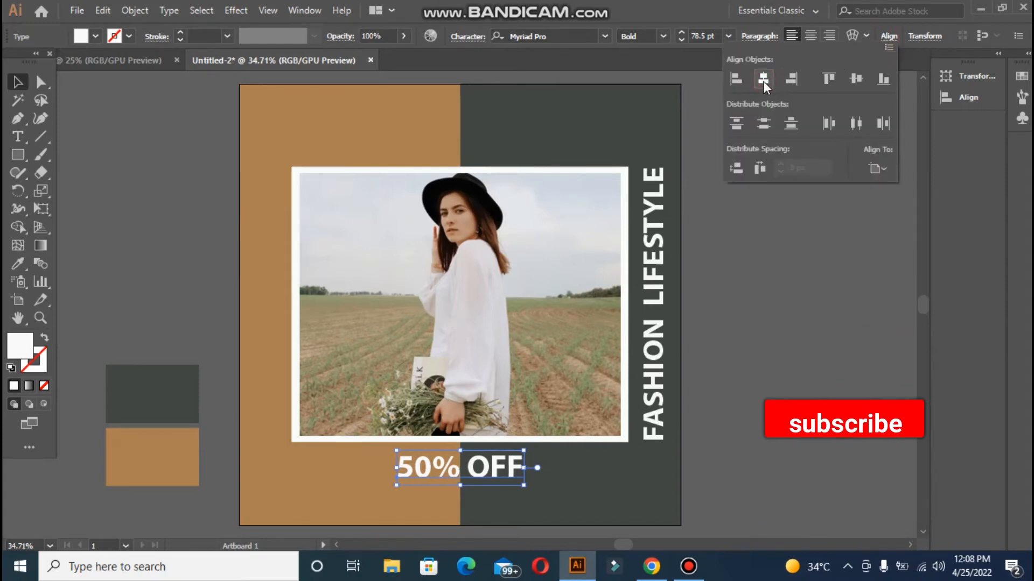
click(110, 212)
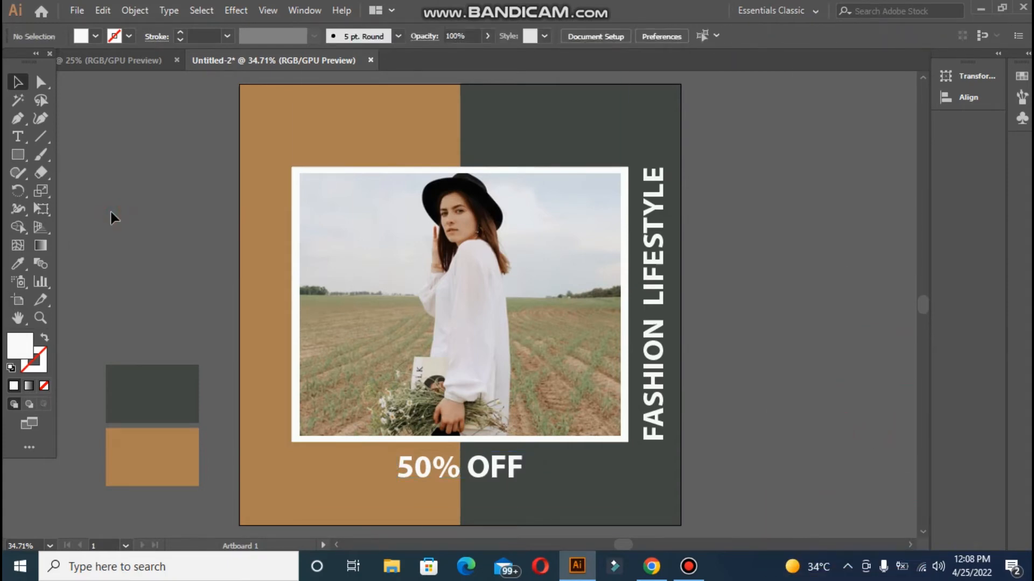
Draw a small rectangle in the dark half's lower outer corner and fill it with the background's tan color
click(18, 155)
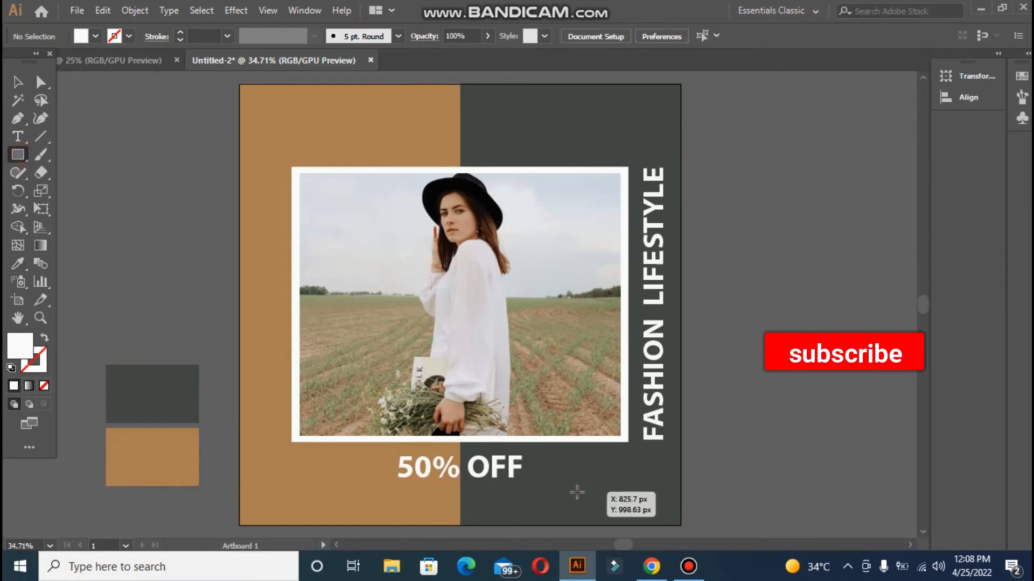
drag(576, 484, 669, 509)
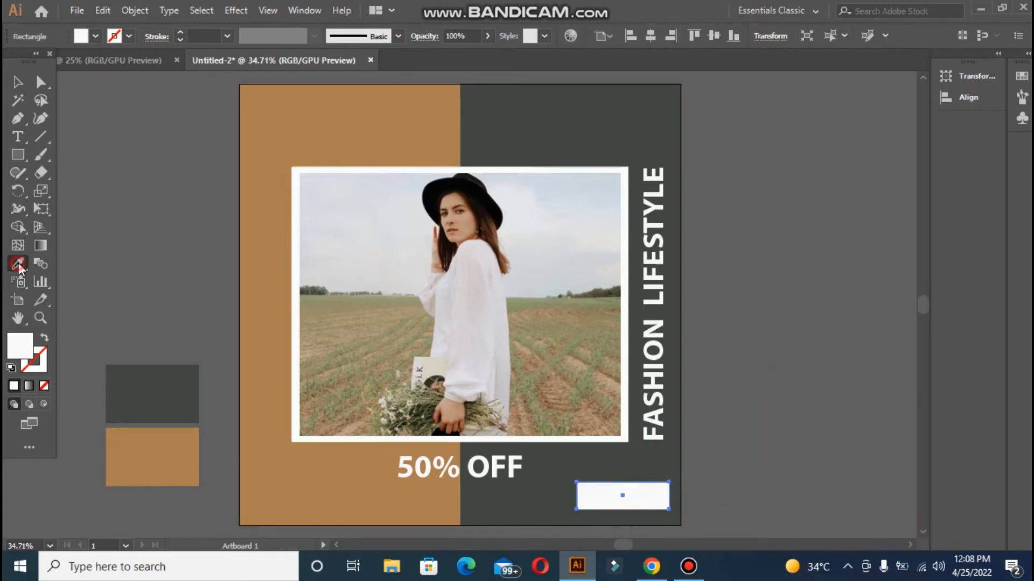
click(263, 163)
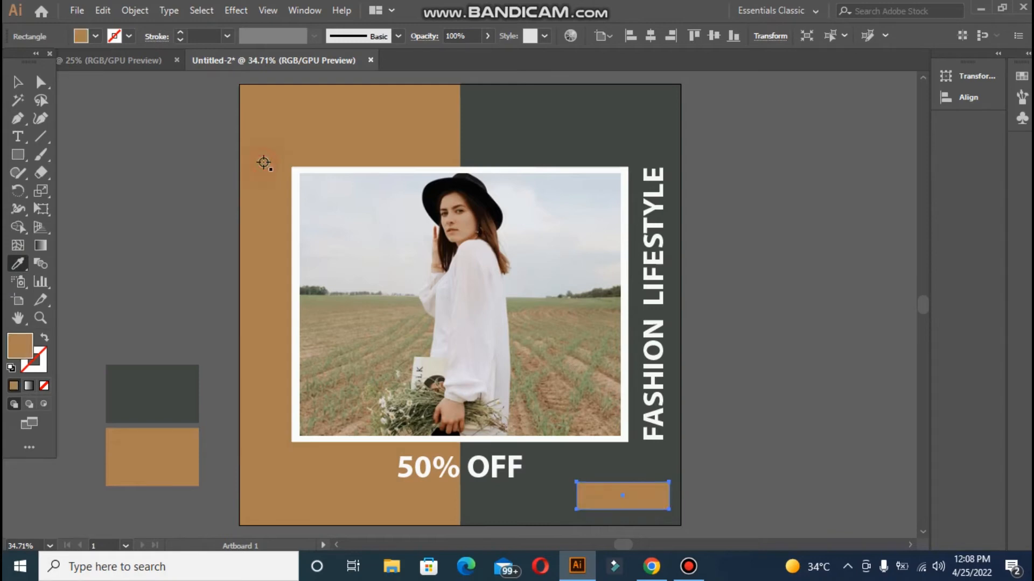
Add the text "SHOP NOW" in the empty area beside the artboard and select it as an object
click(18, 137)
click(128, 183)
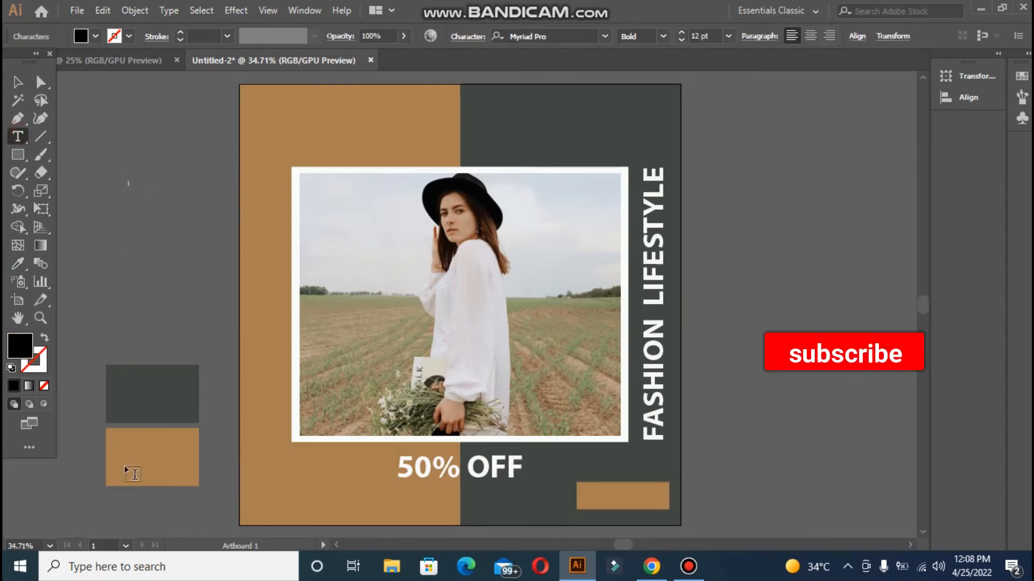
text(SHOP)
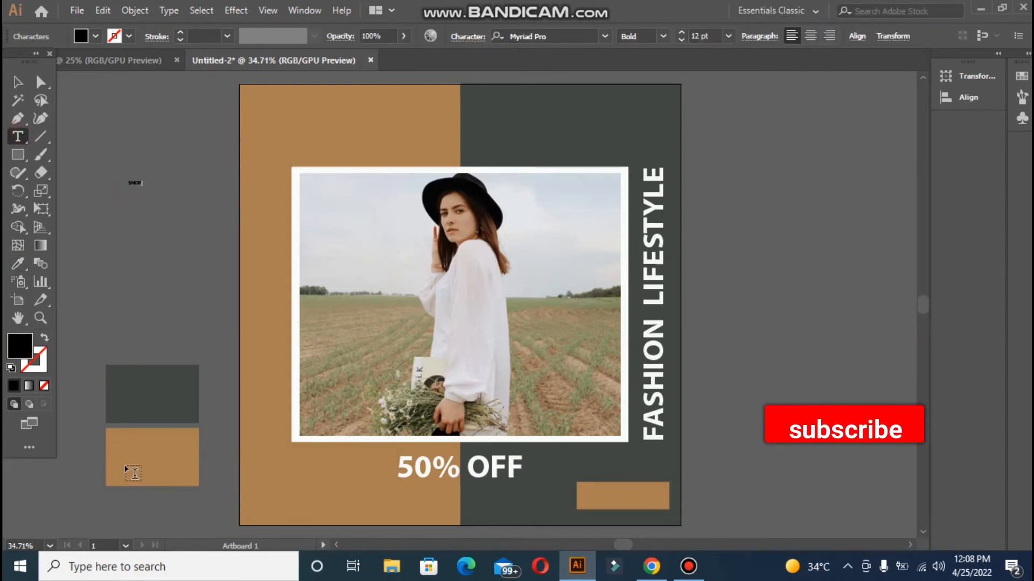
text( NOW)
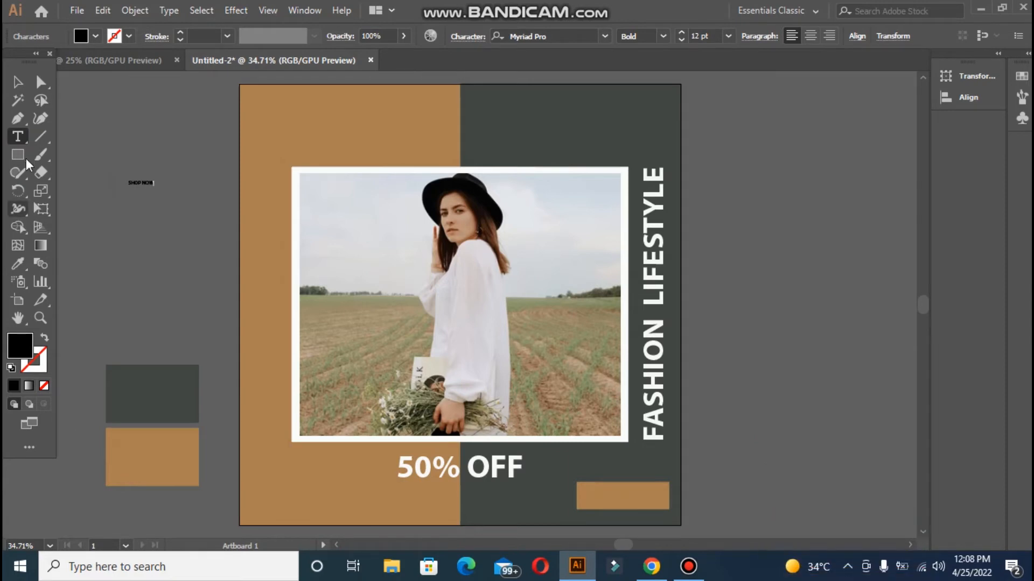
click(15, 83)
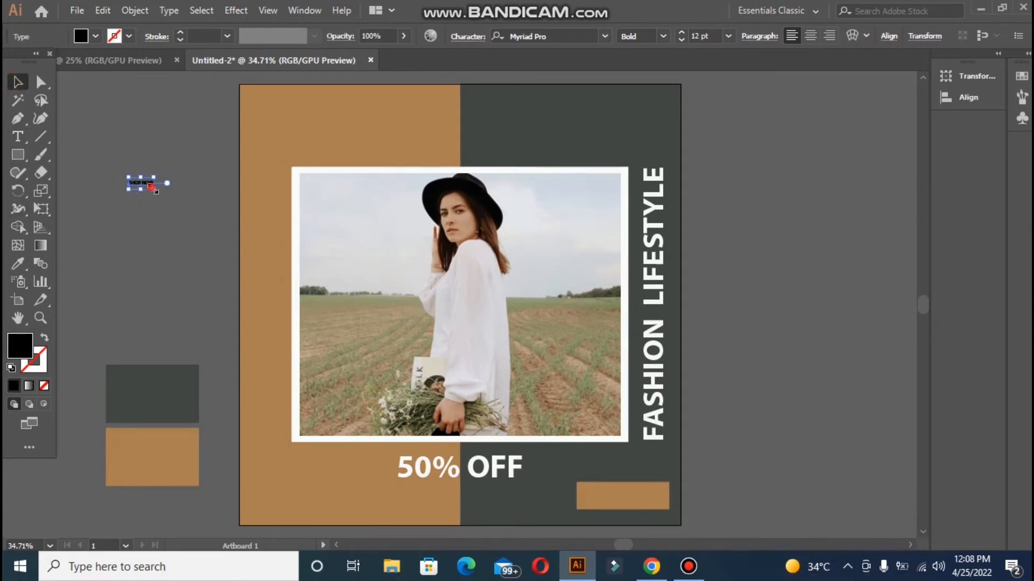
Enlarge the "SHOP NOW" text to nearly the tan rectangle's width and place it on that rectangle
drag(153, 189, 178, 293)
drag(421, 455, 627, 496)
click(696, 470)
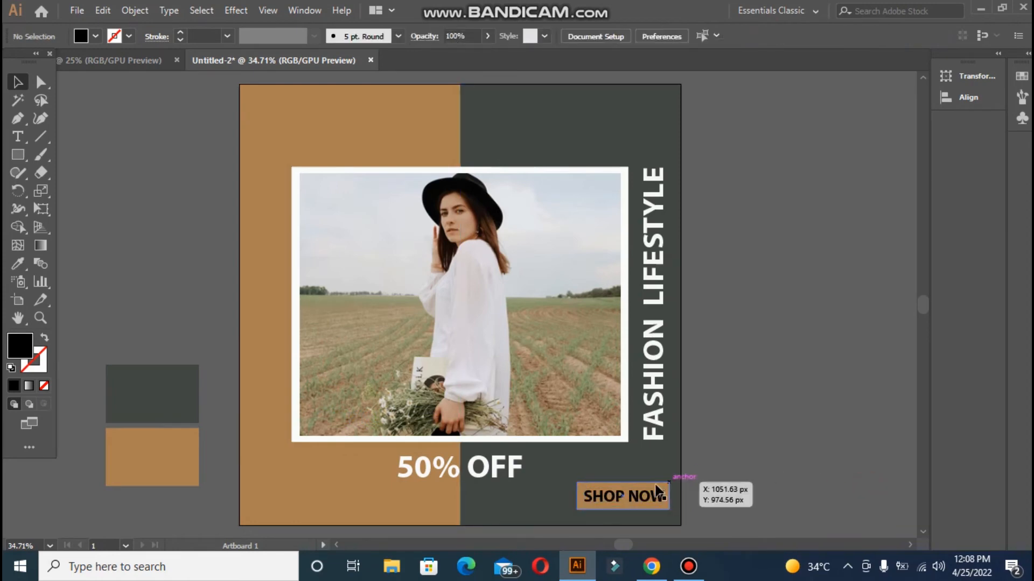
Center the "SHOP NOW" text and the tan rectangle on each other horizontally and vertically
click(637, 507)
shift+click(636, 494)
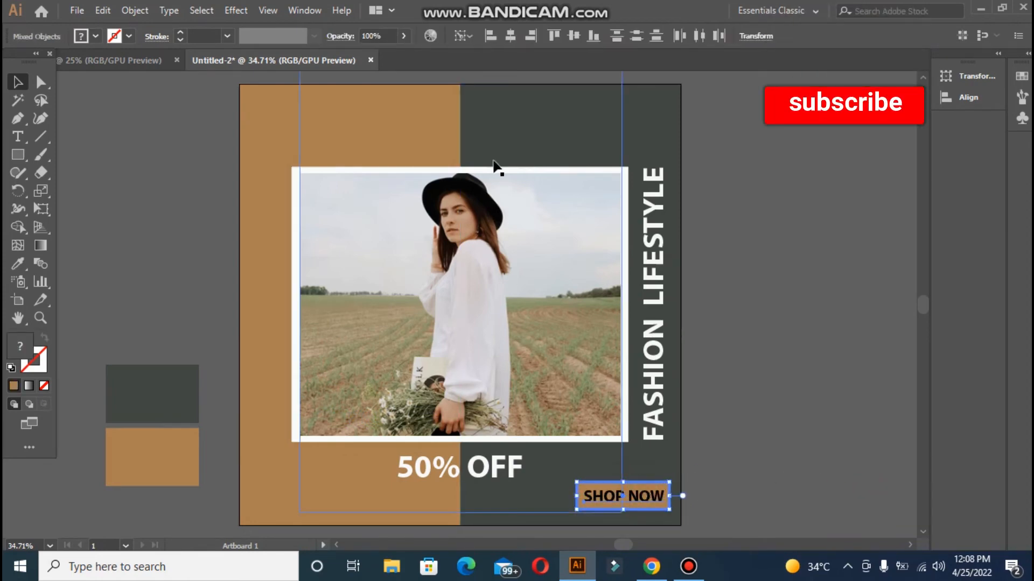
click(511, 35)
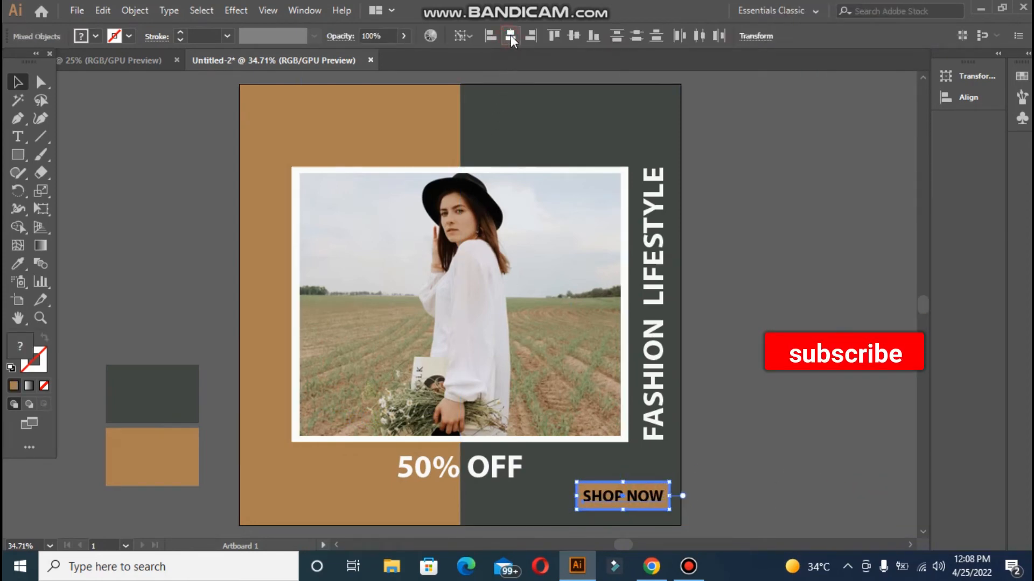
click(575, 35)
click(818, 313)
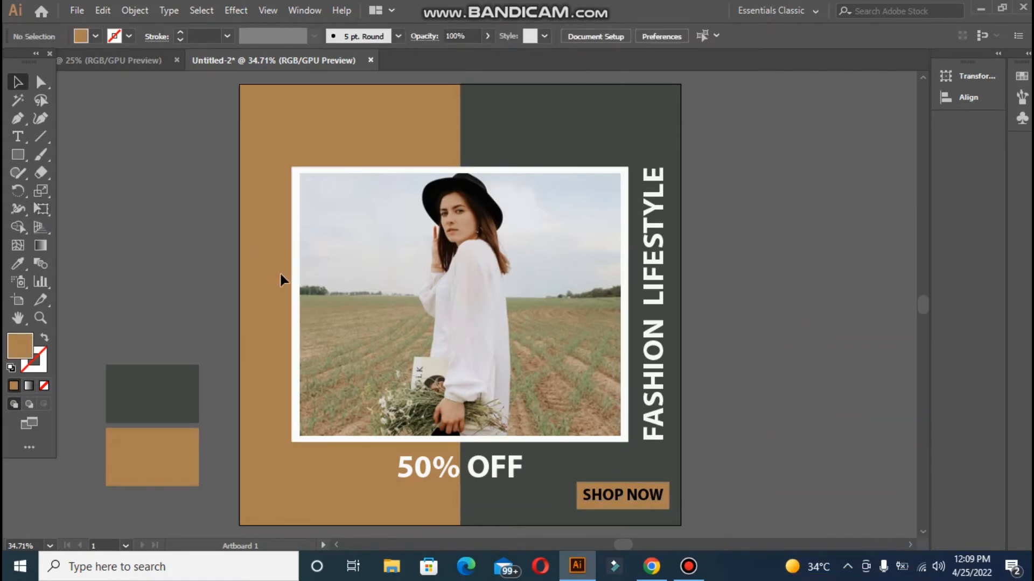
Recolor the photo's white frame rectangle to a light gray with 0% saturation and 81% brightness
click(295, 293)
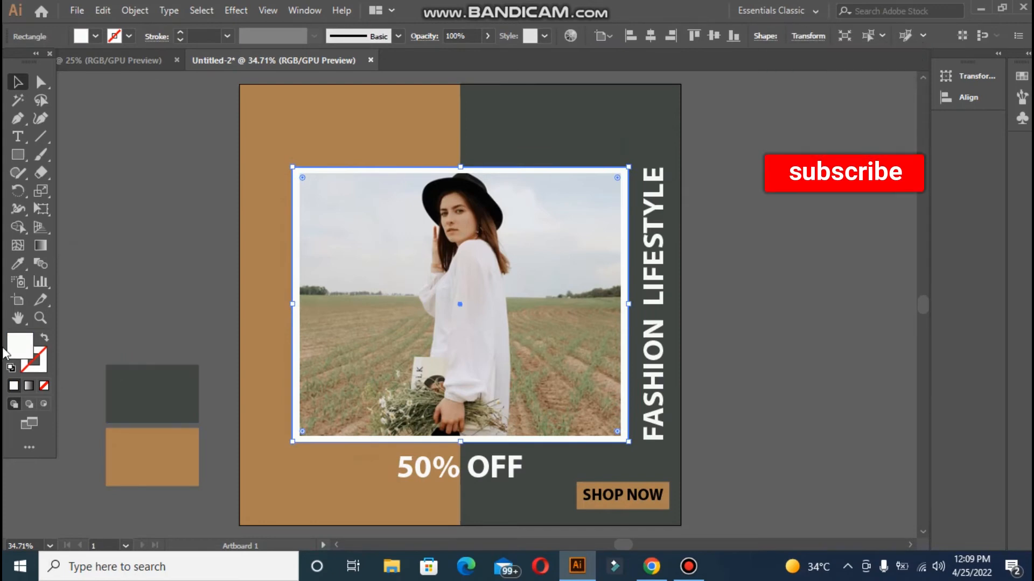
double_click(19, 354)
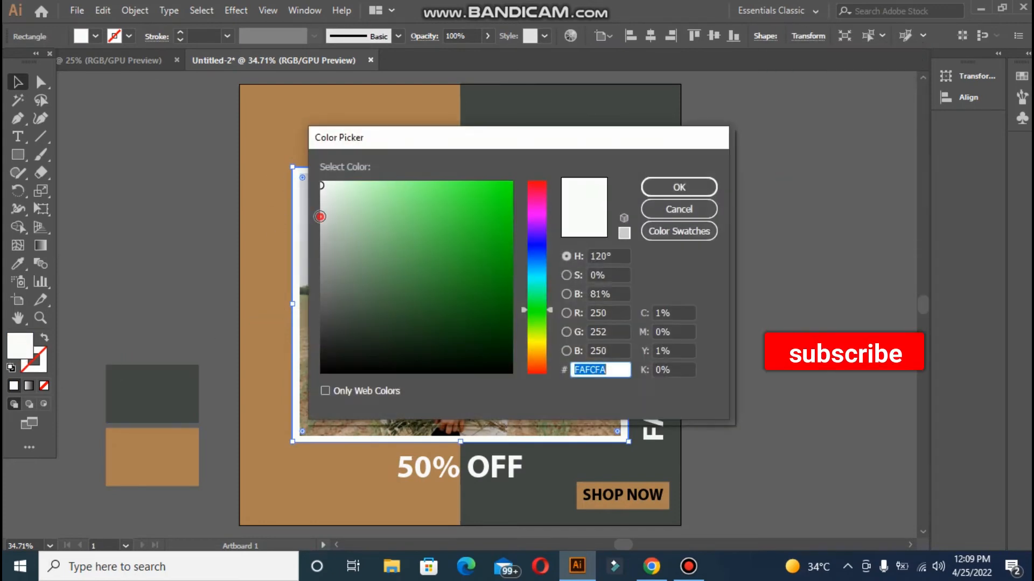
click(320, 217)
click(712, 187)
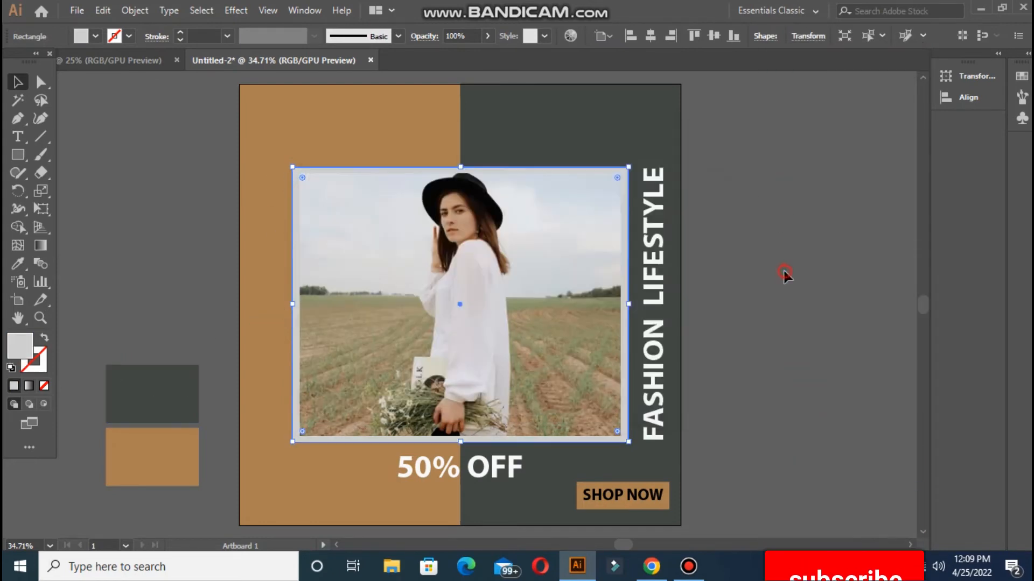
click(784, 273)
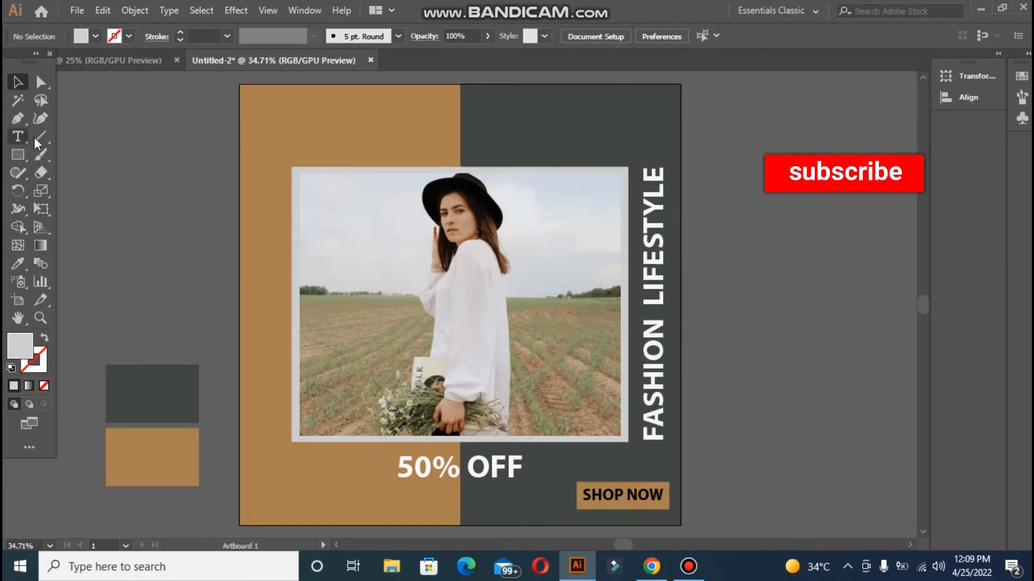
Add the text "SALE" on three stacked lines in the empty area beside the artboard and select it as an object
click(17, 138)
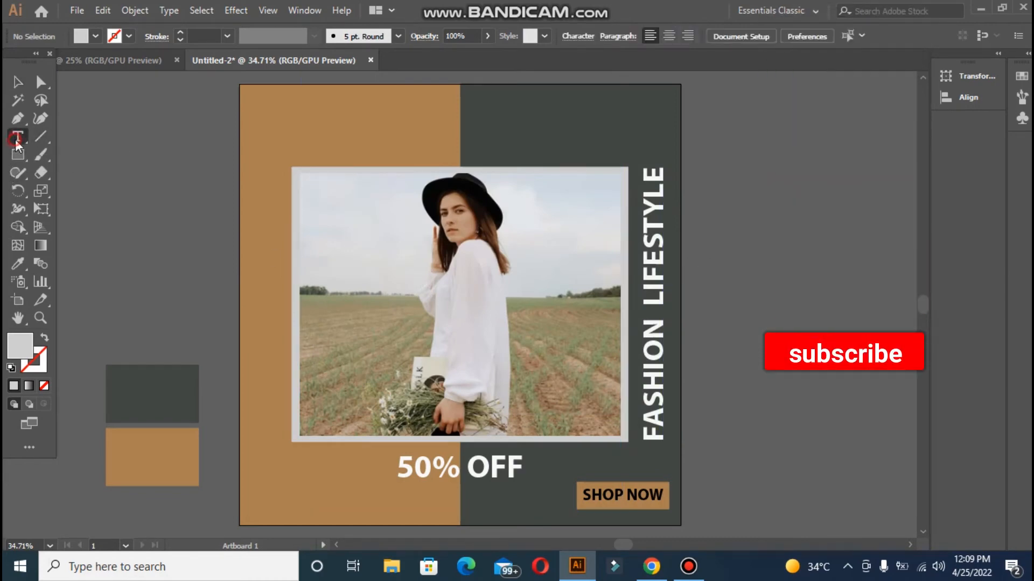
click(119, 163)
text(SA)
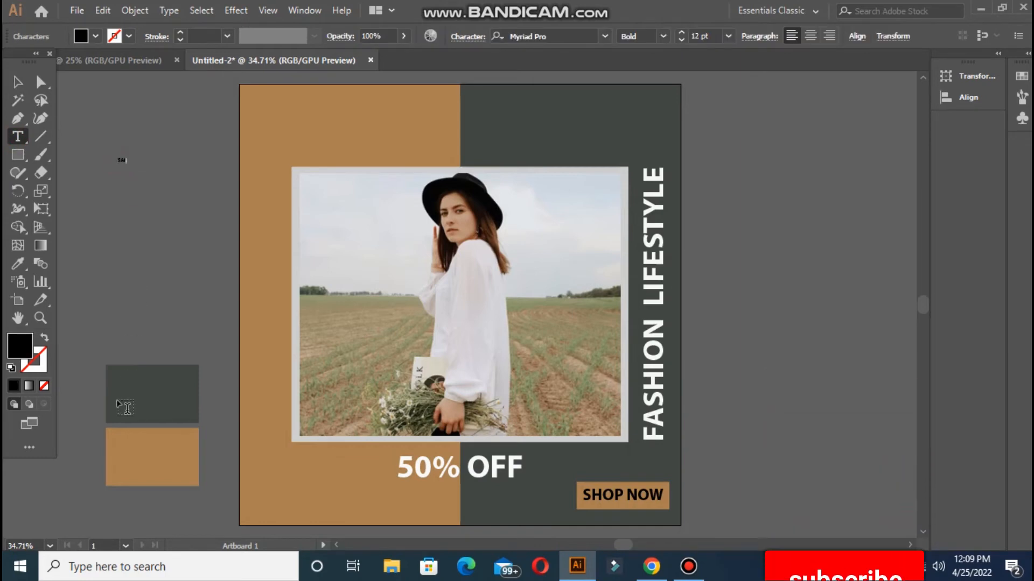
text(LE )
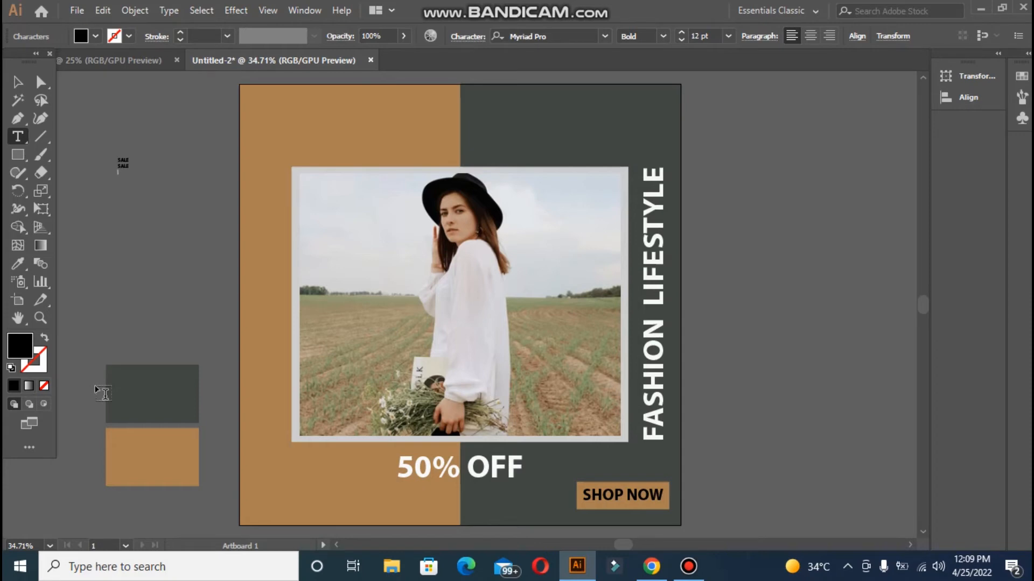
text(SALE)
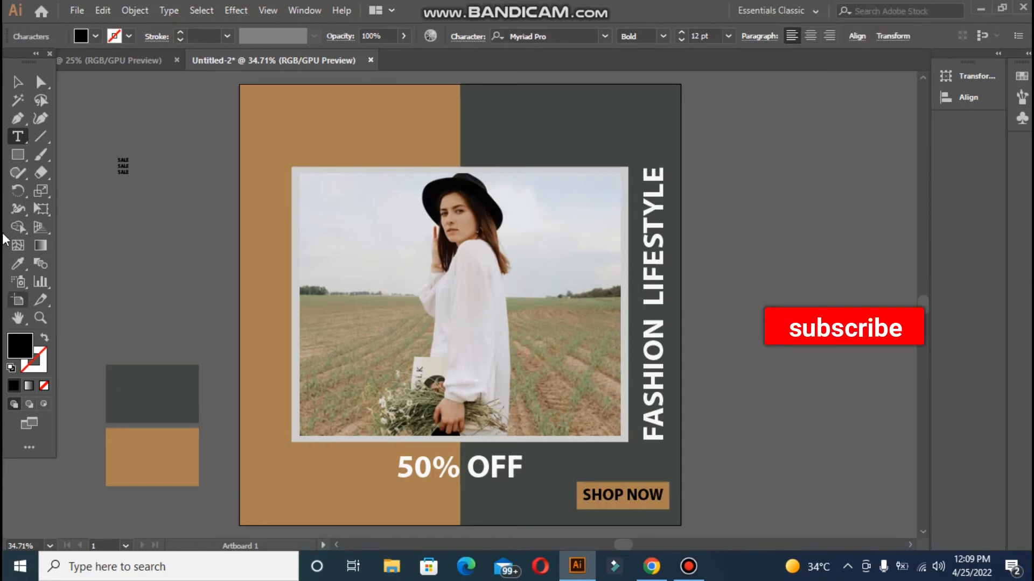
click(17, 82)
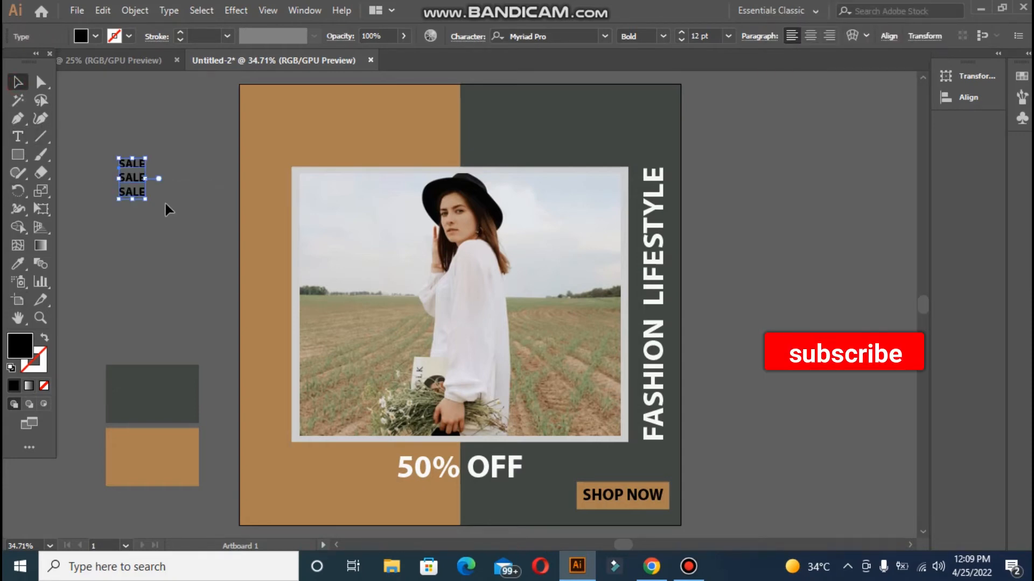
Set the three-line "SALE" text to Bold Italic and fill it with off-white F7F9F7
click(662, 37)
click(646, 201)
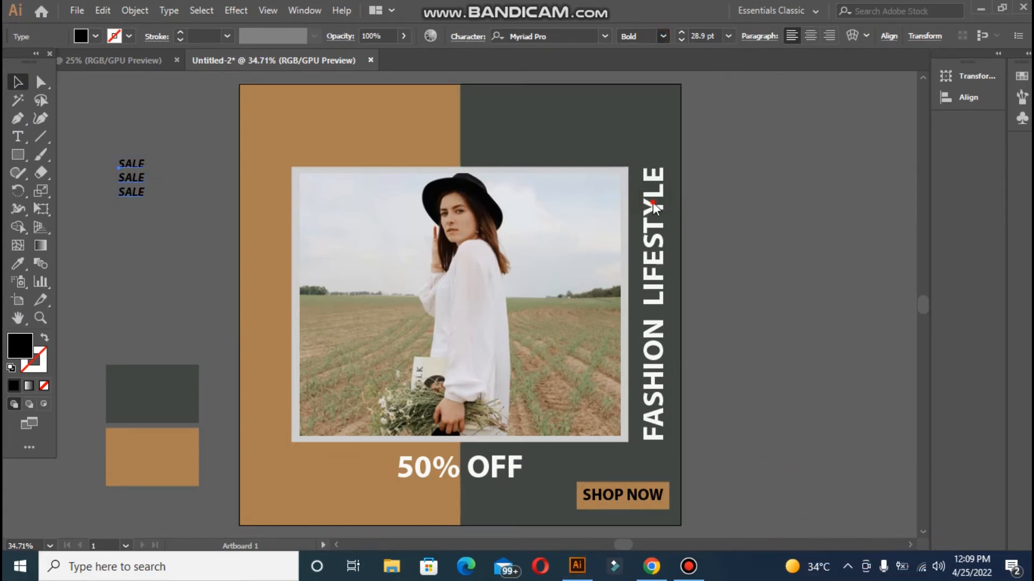
double_click(18, 343)
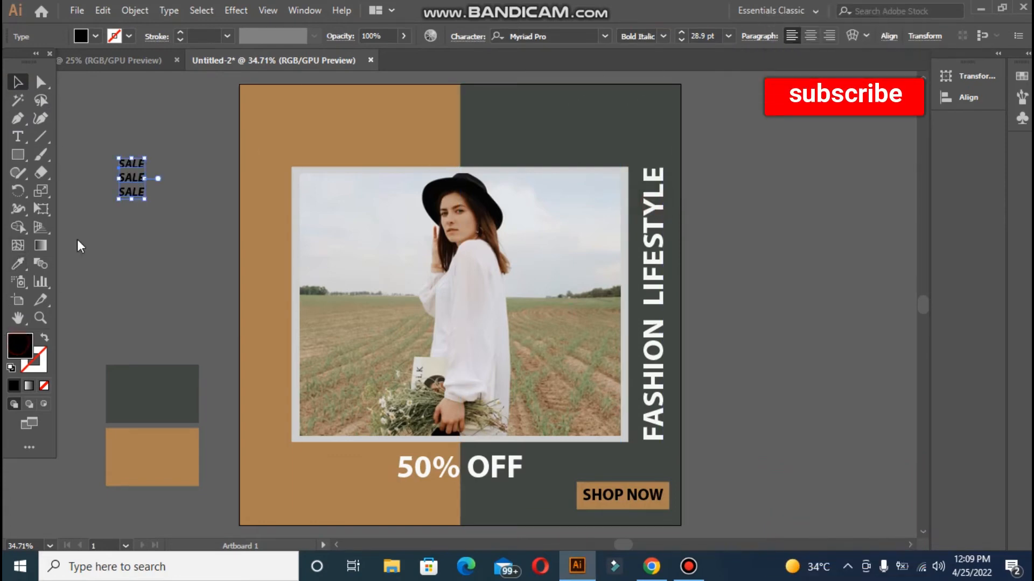
click(322, 186)
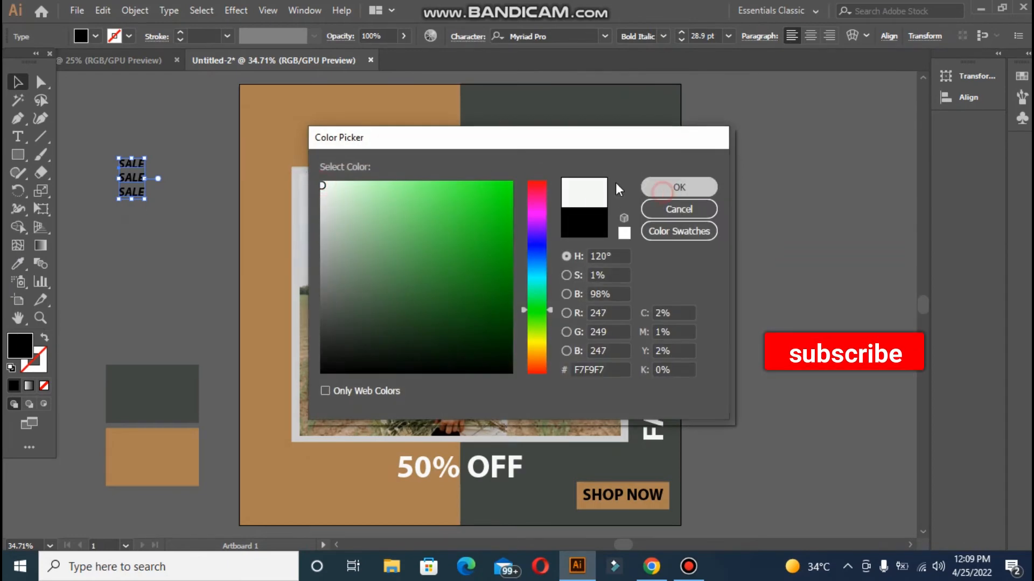
click(662, 188)
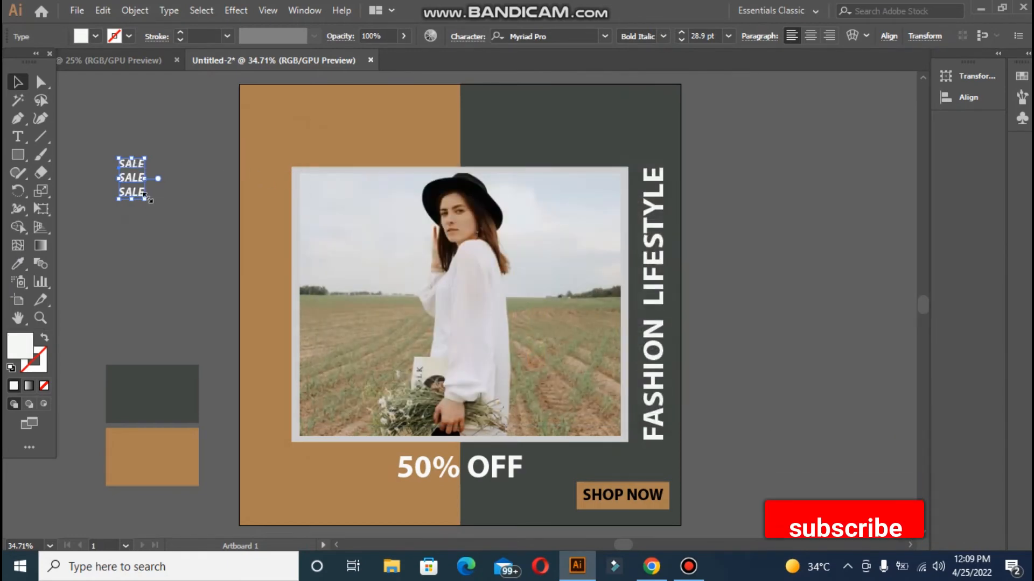
Enlarge the "SALE" text to about 42 pt and center it horizontally above the photo, over the two-tone split
drag(144, 199, 150, 207)
drag(136, 169, 458, 112)
drag(472, 147, 476, 167)
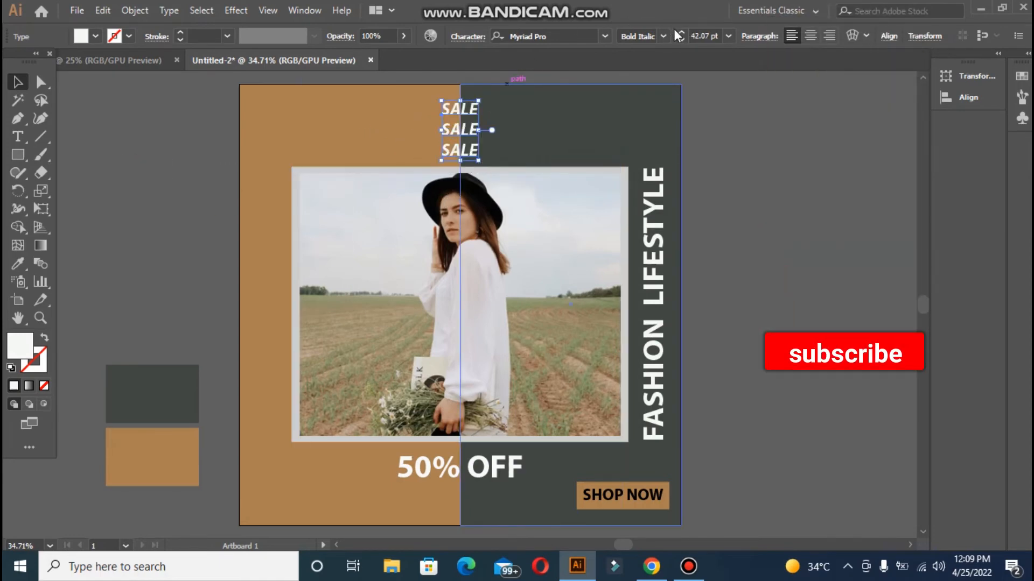
click(890, 35)
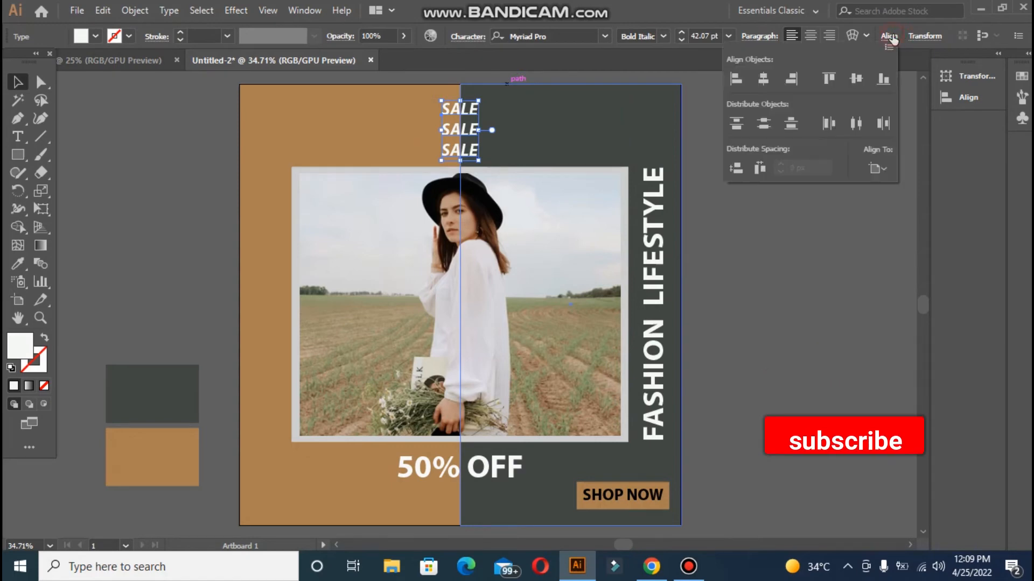
click(759, 79)
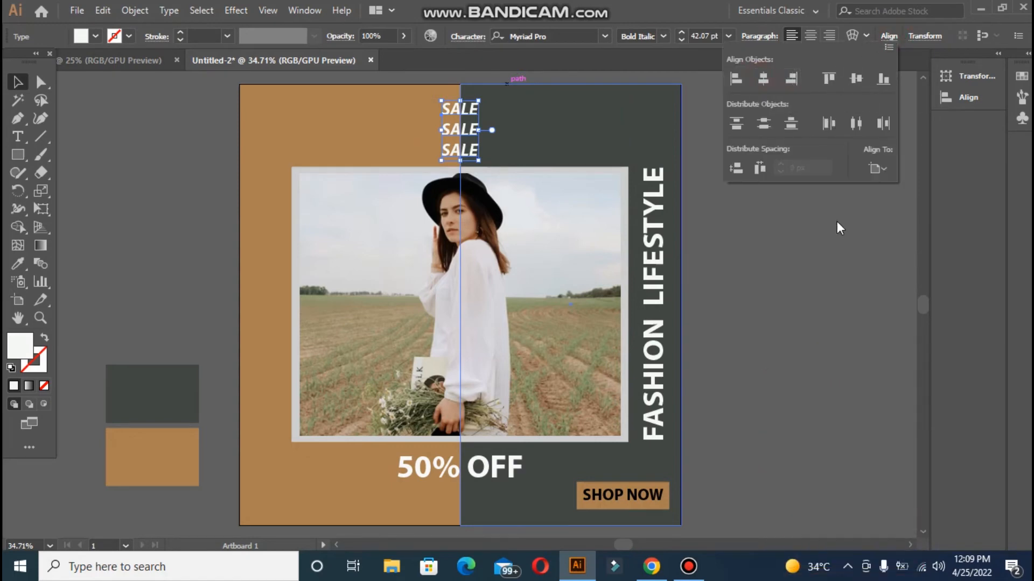
click(786, 209)
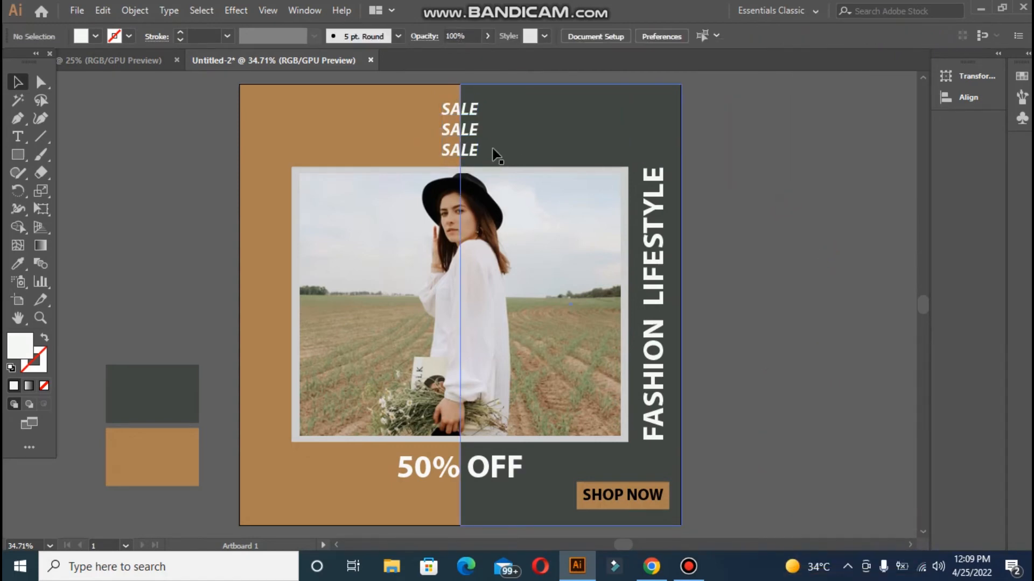
Increase the letter tracking of the three-line "SALE" text to 32
click(476, 131)
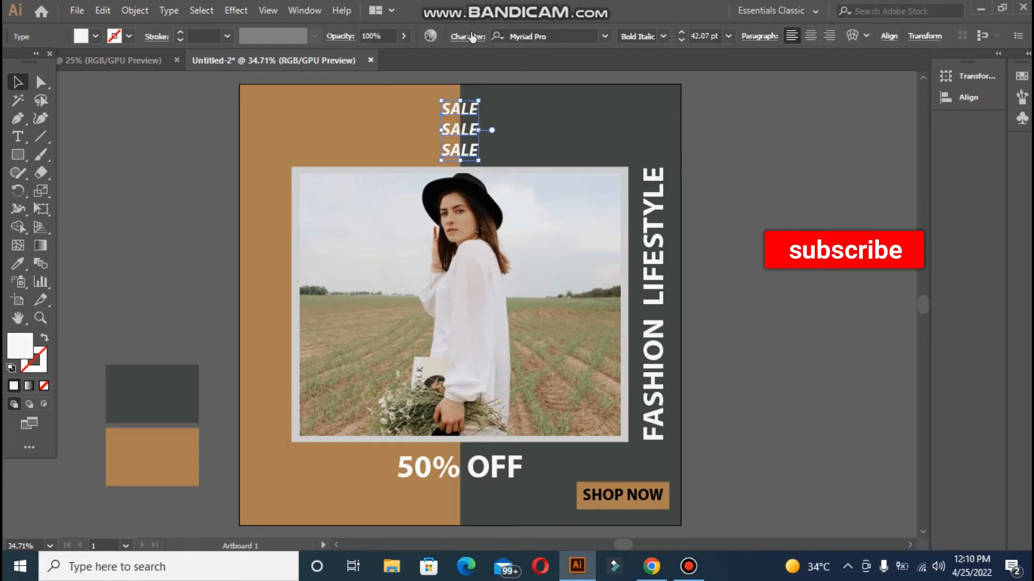
click(469, 36)
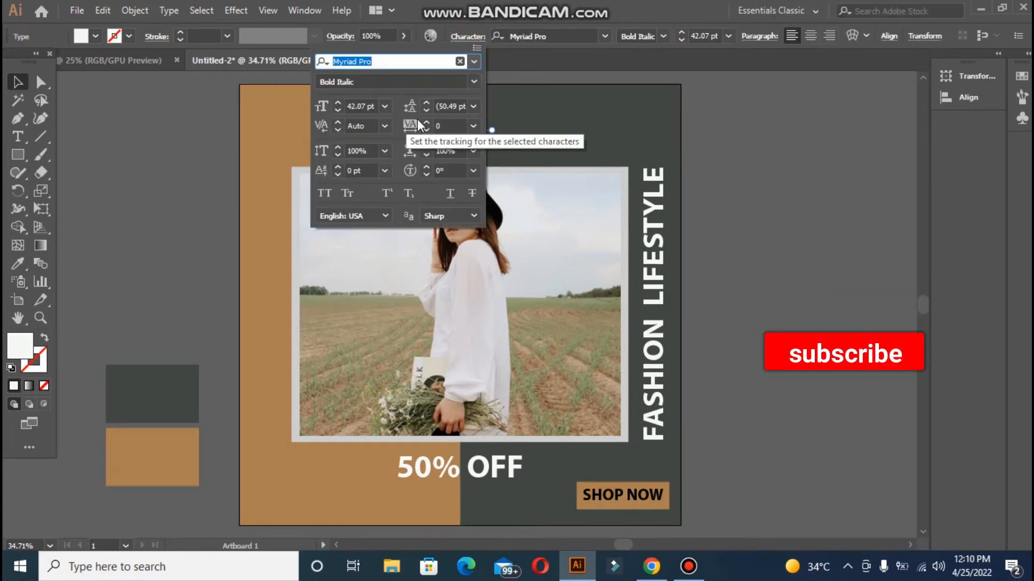
click(426, 123)
click(426, 122)
click(427, 123)
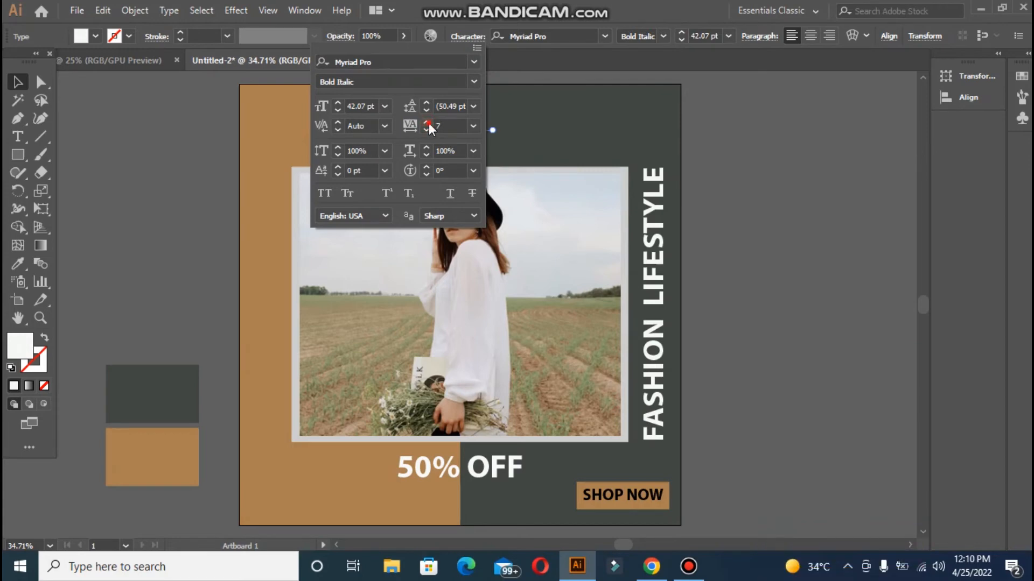
click(427, 123)
click(426, 123)
click(426, 123)
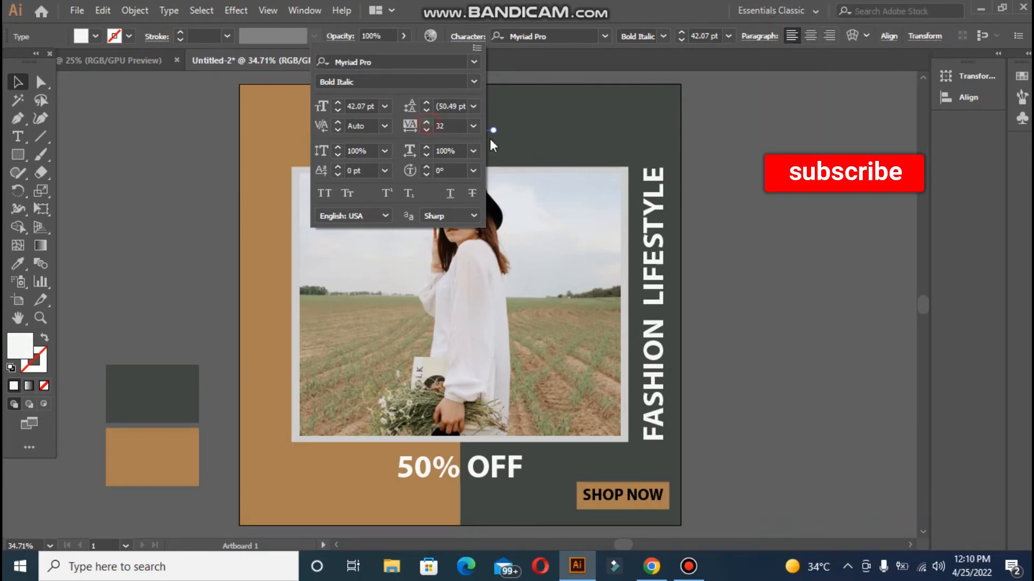
click(740, 201)
Draw a vertical line in the empty area beside the artboard and give it a white 4 pt stroke without fill
click(180, 235)
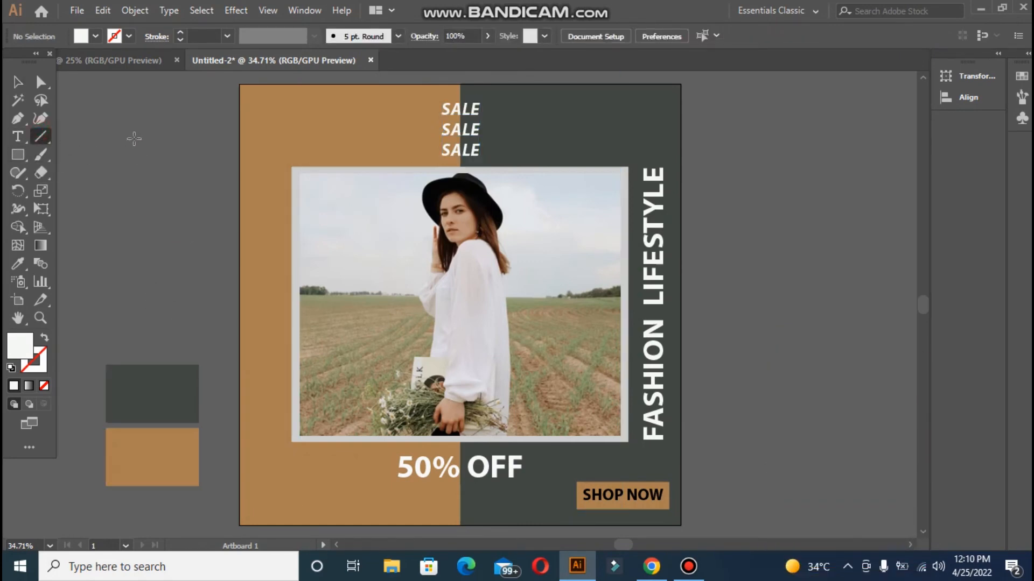
drag(137, 130, 138, 334)
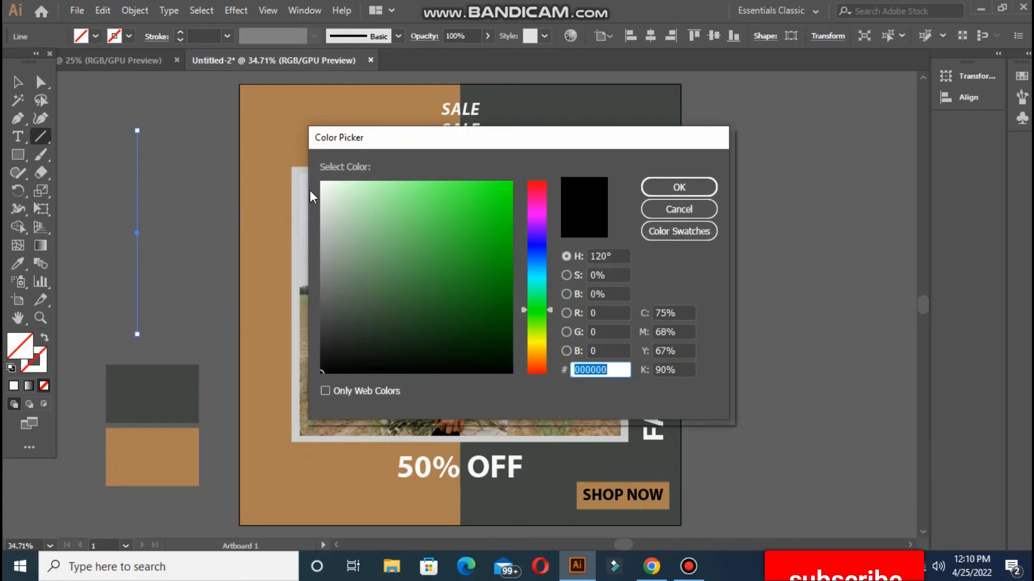
click(322, 184)
click(680, 188)
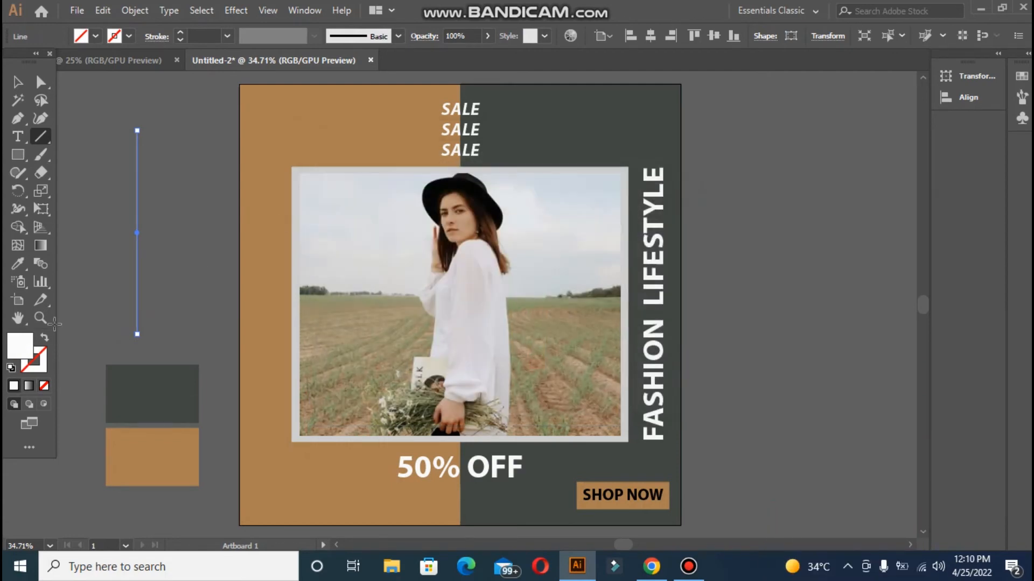
click(46, 337)
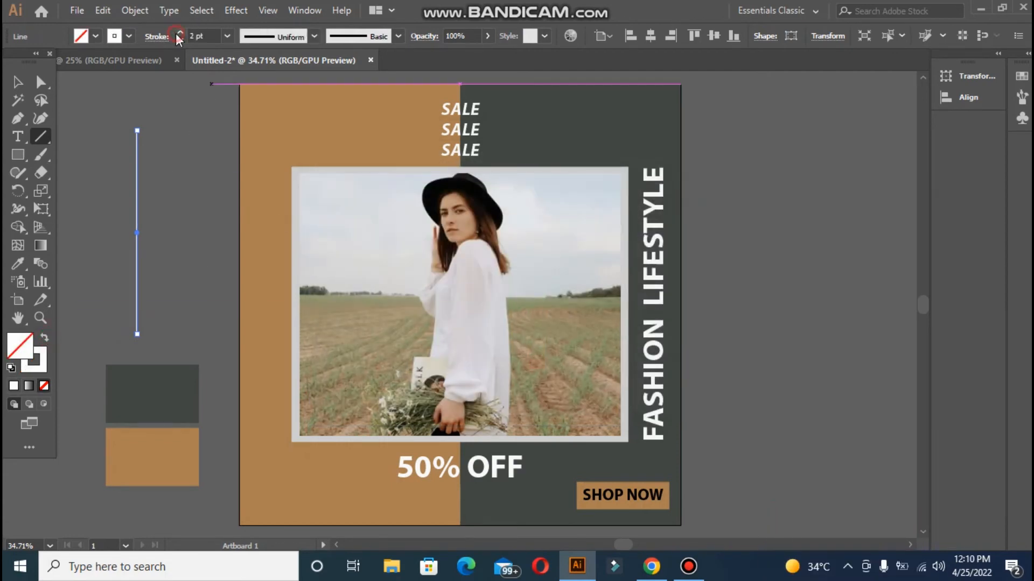
key(v)
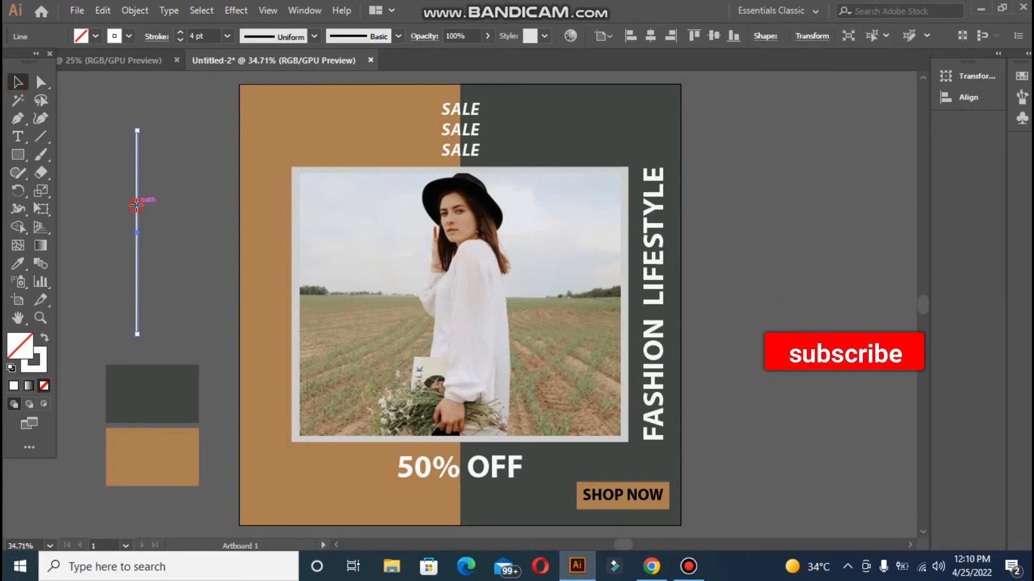
Place the white line in the tan strip beside the photo, lengthen it to the frame's height and center it vertically
drag(137, 205, 268, 249)
drag(269, 371, 268, 442)
click(209, 260)
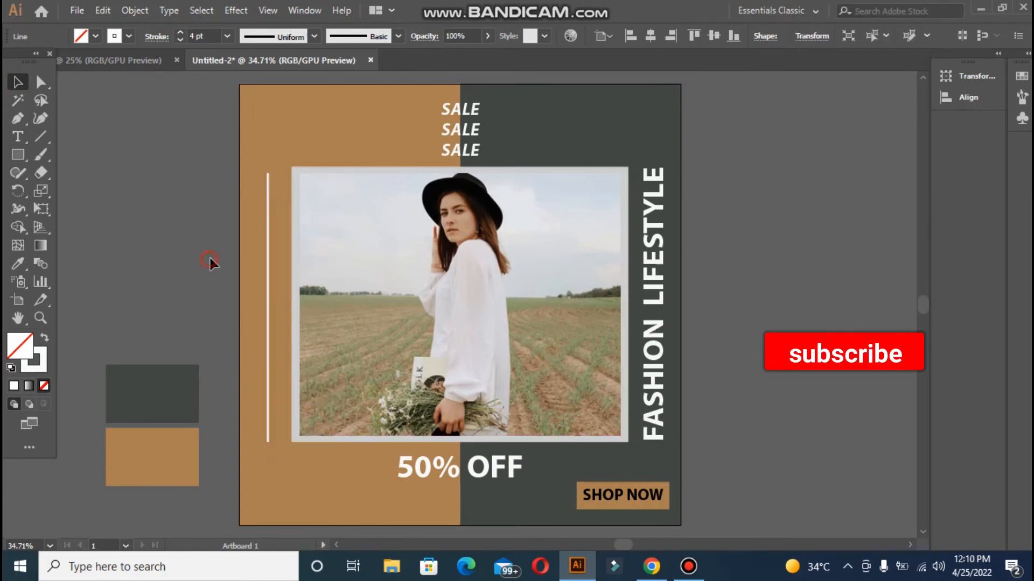
click(268, 190)
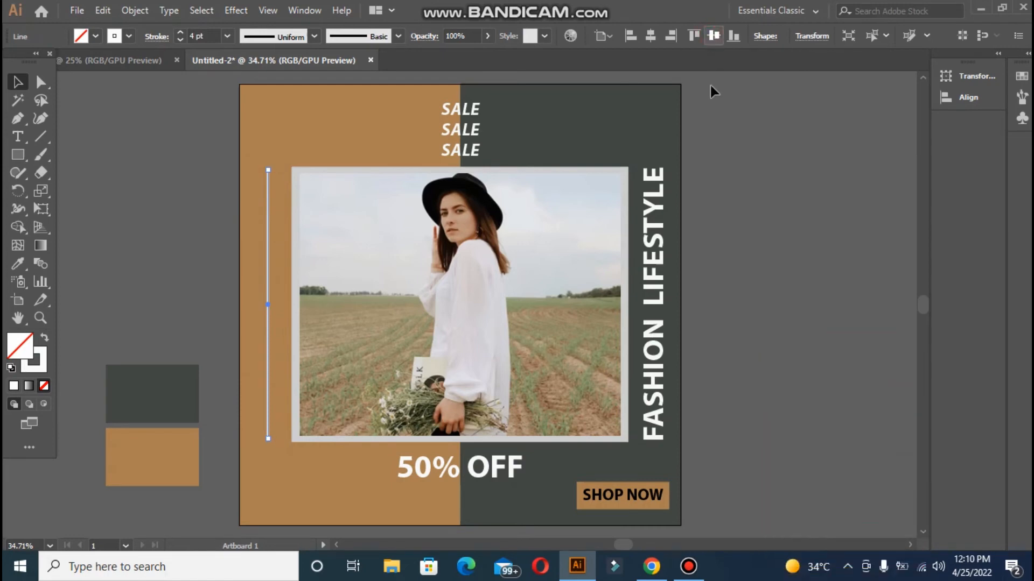
click(716, 303)
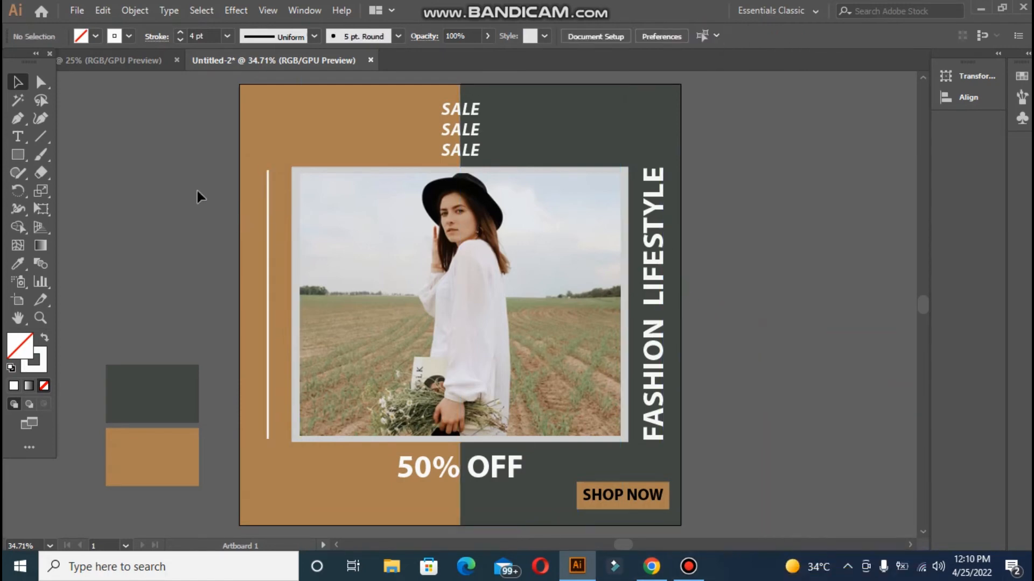
Draw a circle beside the artboard and give it a 20 pt outline in the dark swatch's color, without fill
key(l)
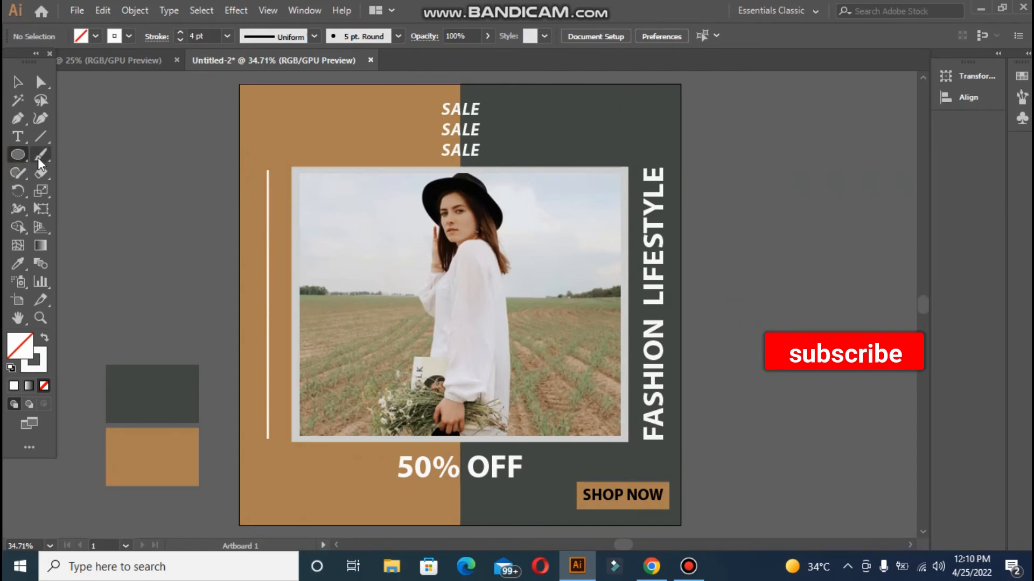
drag(97, 136, 163, 200)
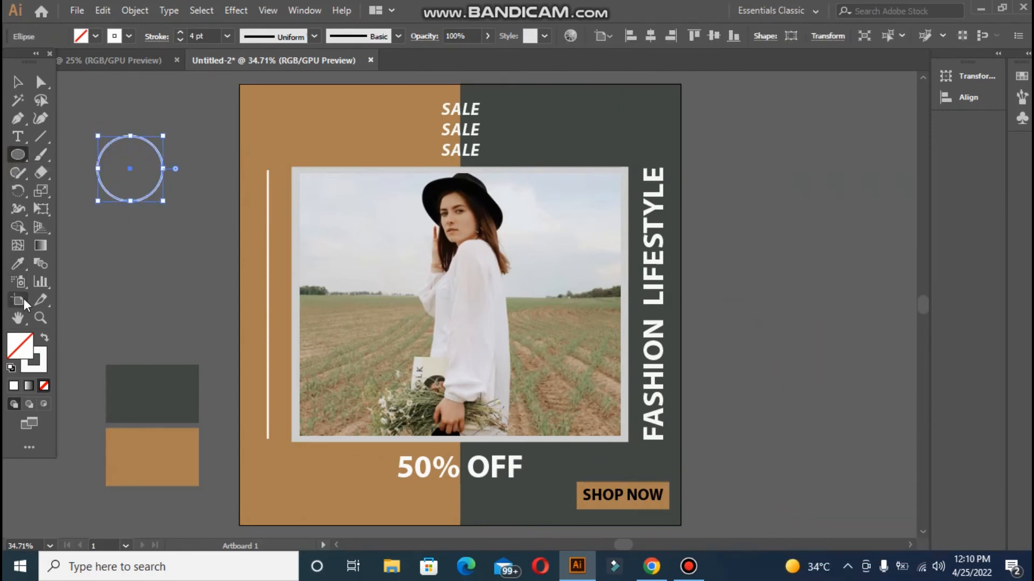
click(24, 258)
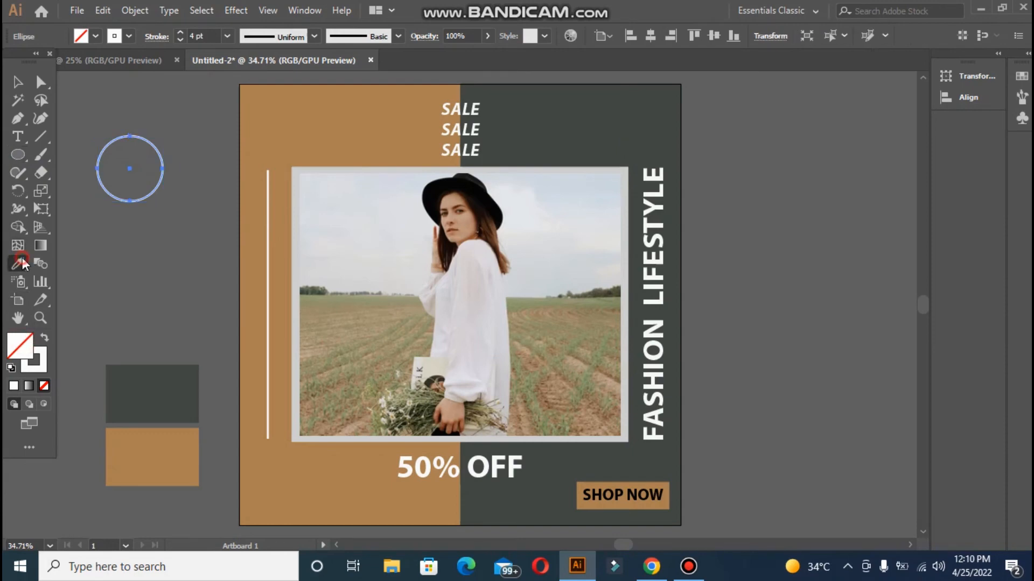
click(113, 363)
click(46, 339)
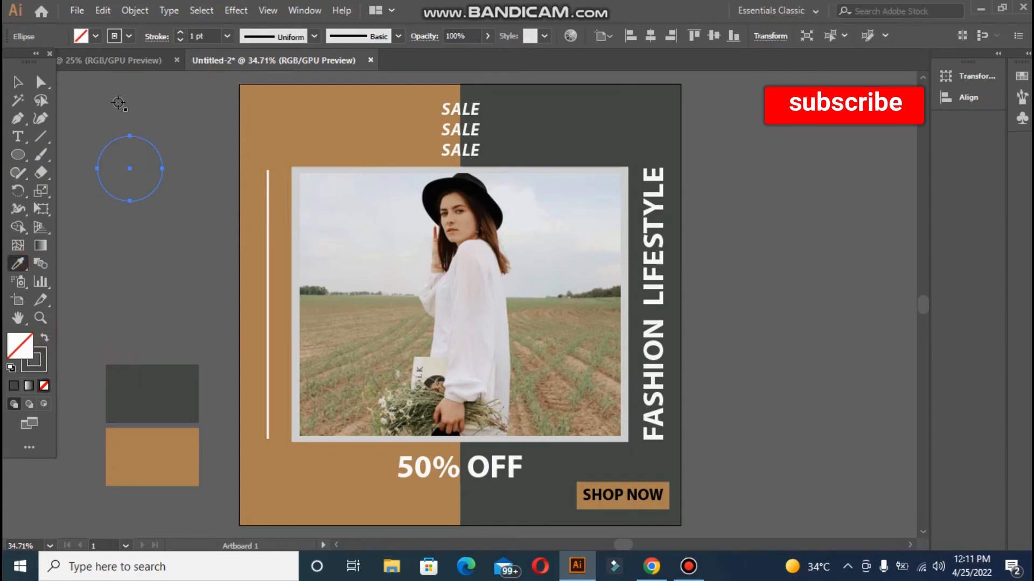
click(180, 32)
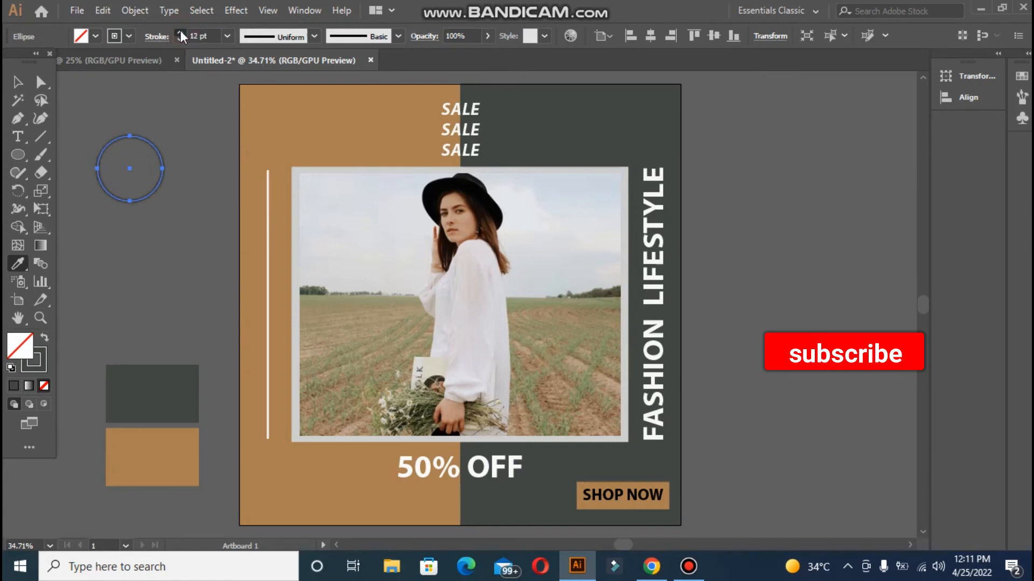
click(180, 33)
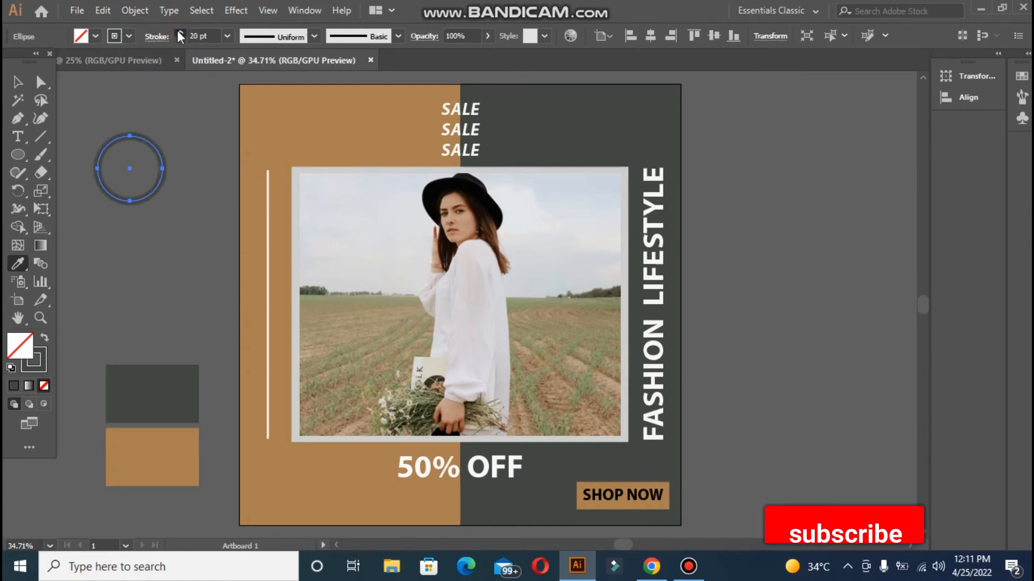
Center the dark ring on the artboard's upper-left corner and place a copy over its lower-left corner
click(18, 84)
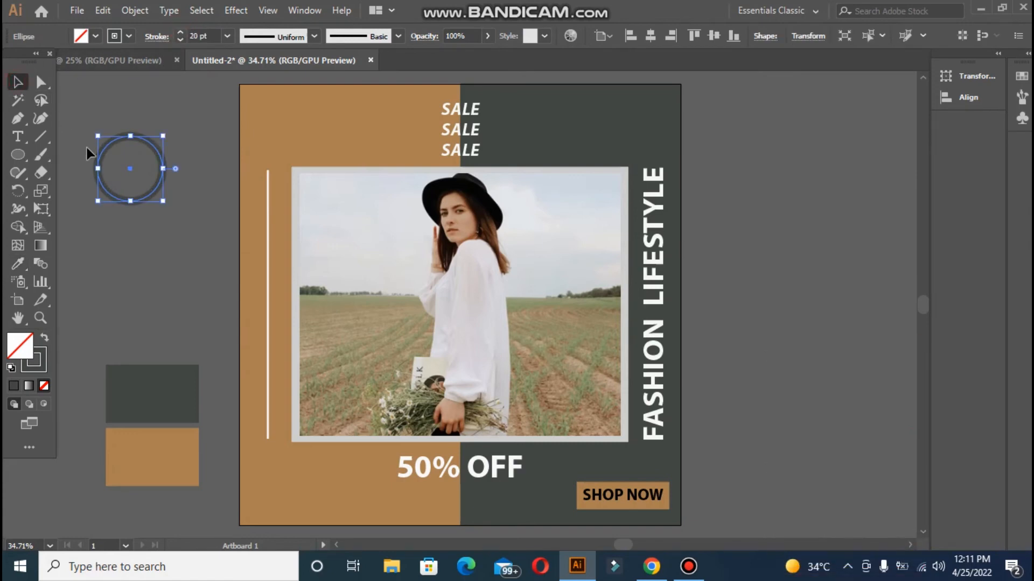
drag(101, 179, 212, 186)
click(166, 167)
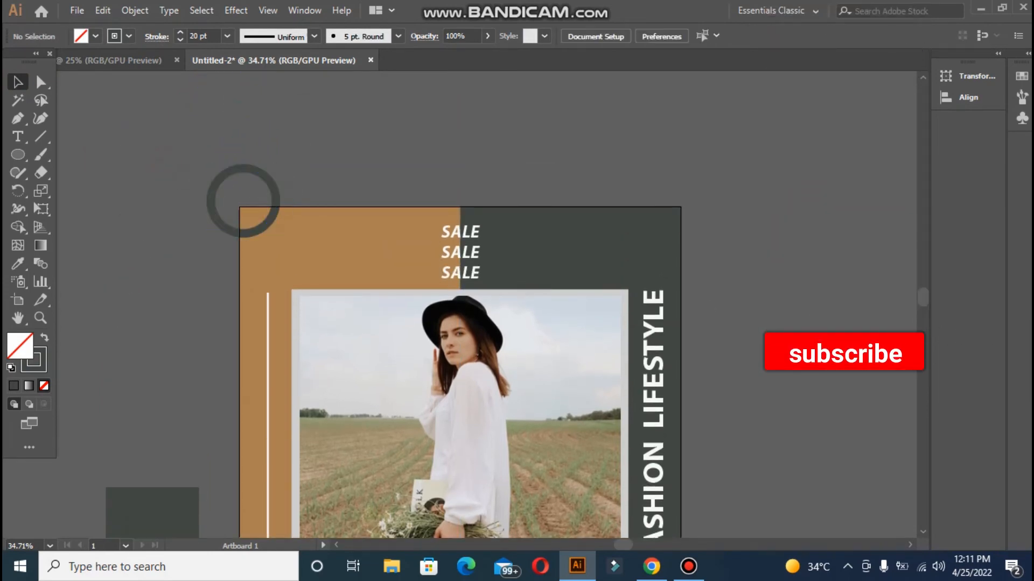
drag(924, 297, 926, 306)
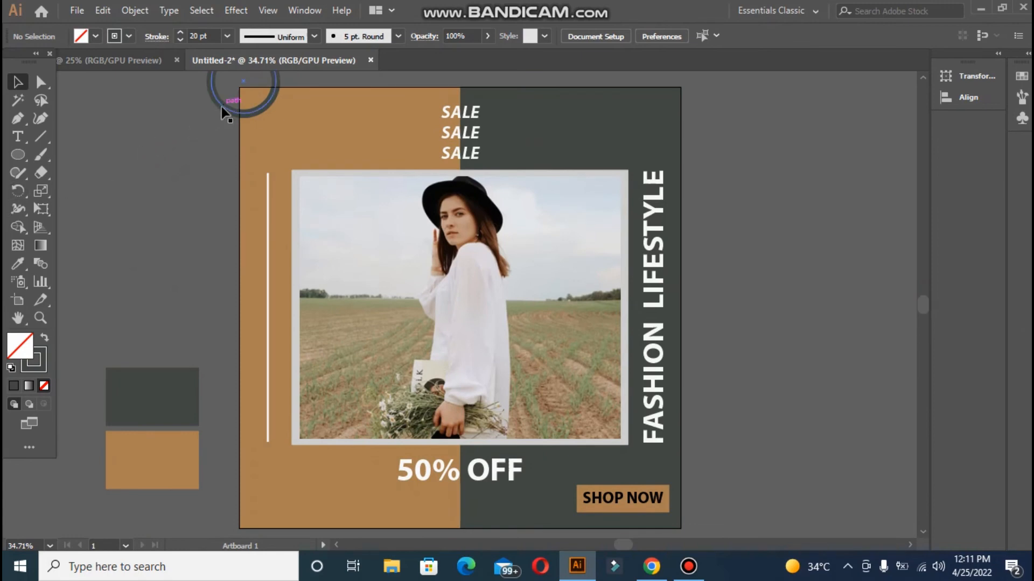
drag(226, 329, 214, 534)
click(184, 189)
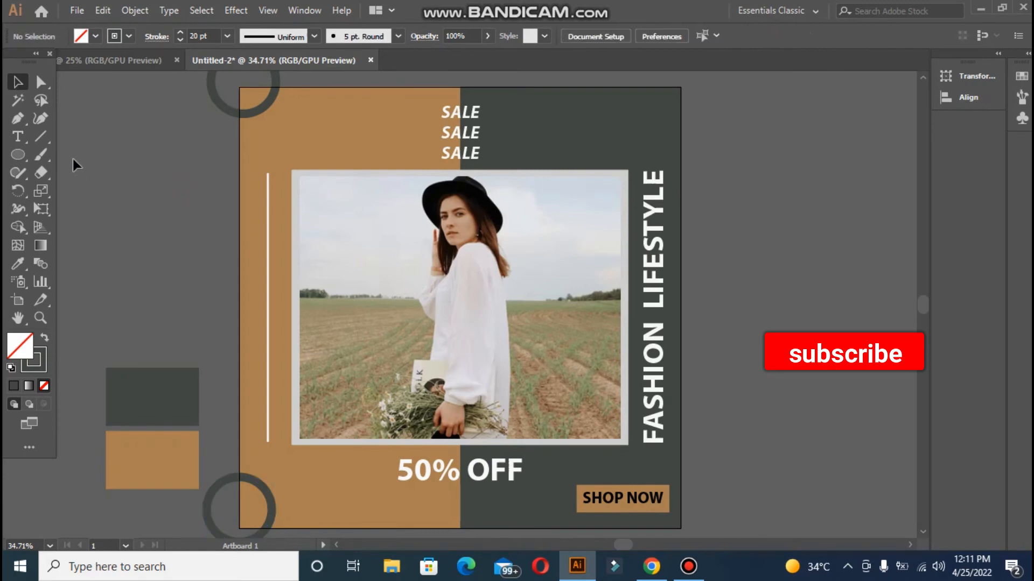
Add the two-line text "LOGO HERE" in the empty area beside the artboard
click(18, 155)
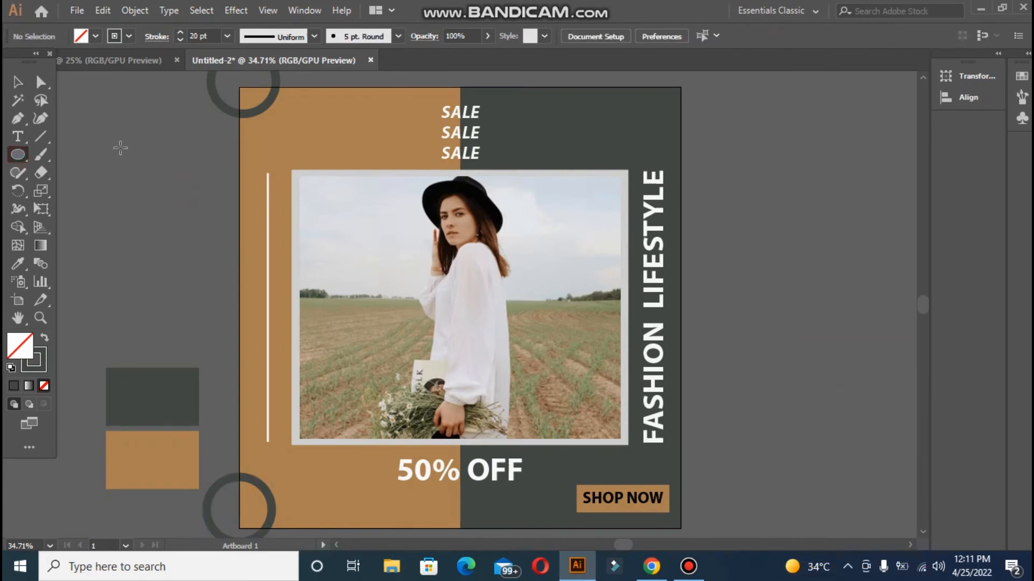
click(17, 138)
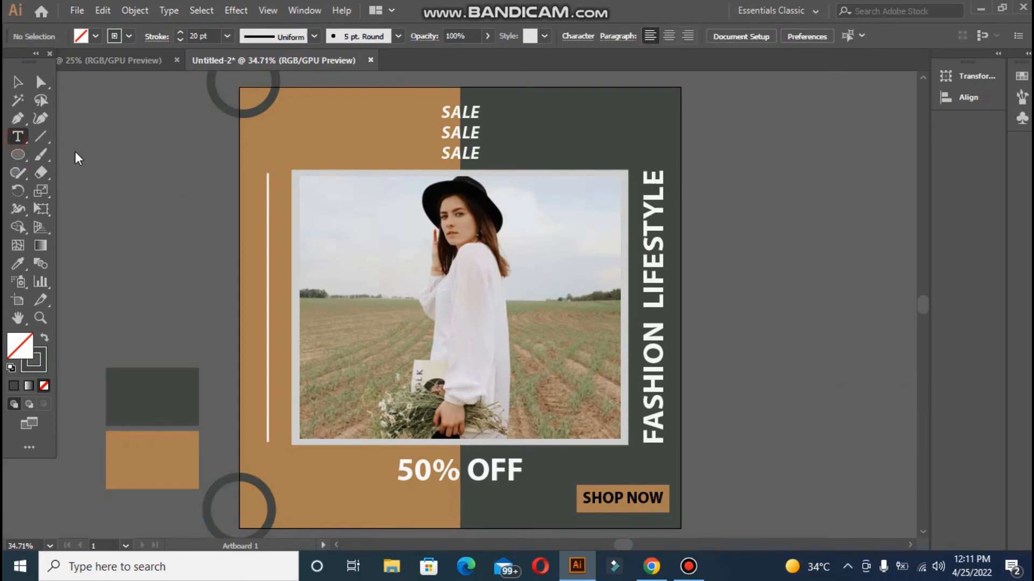
click(112, 155)
text(LO)
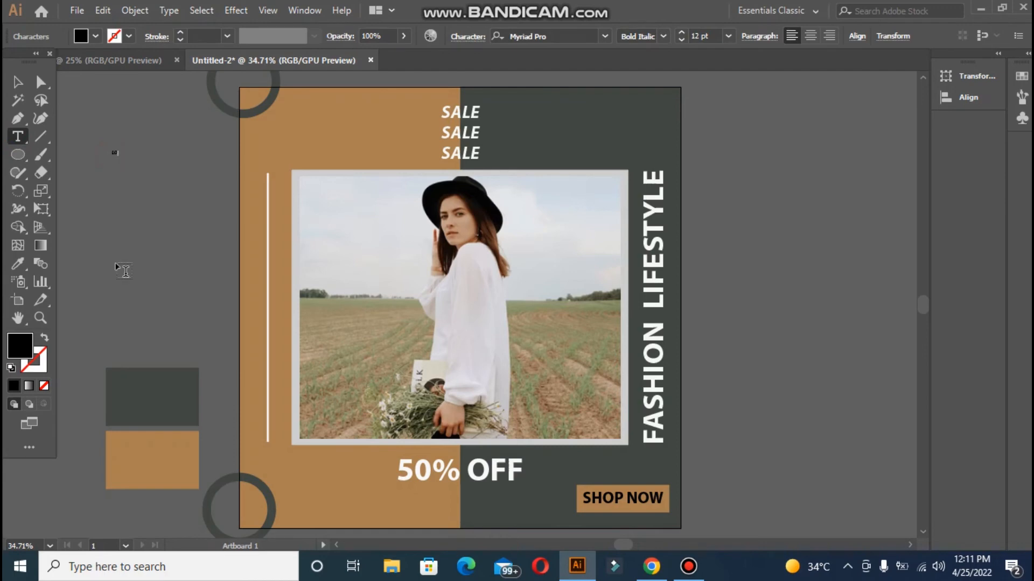
text(GO)
key(Return)
text(HERE)
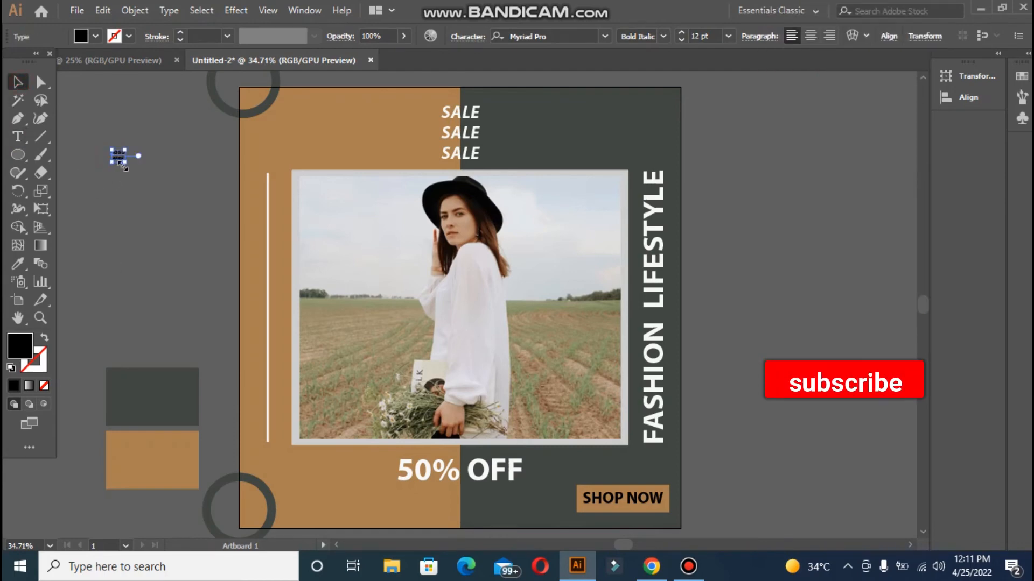
Enlarge the "LOGO HERE" text to about 32 pt, set its style to Bold and color it white
drag(126, 163, 148, 182)
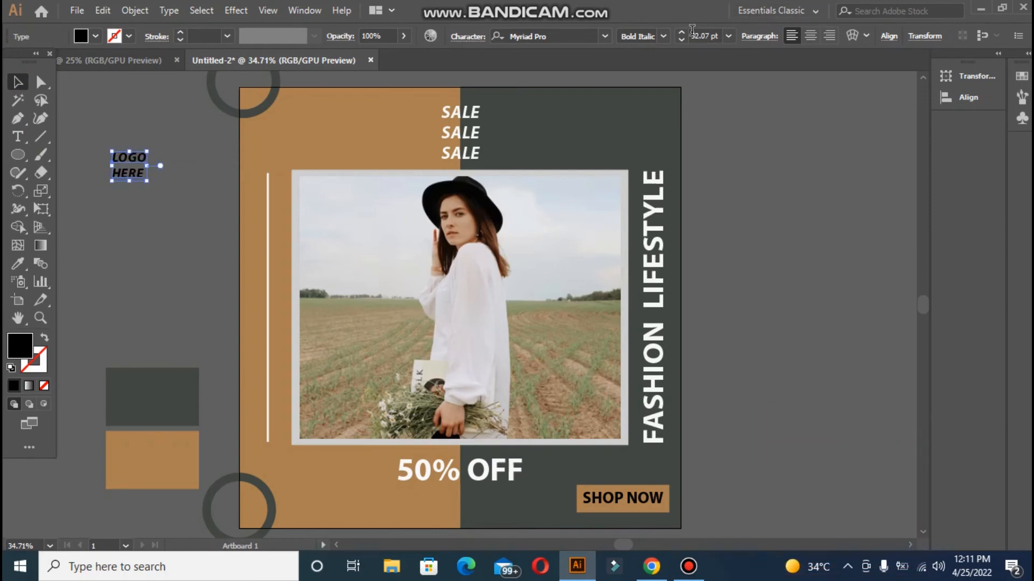
click(664, 35)
click(651, 185)
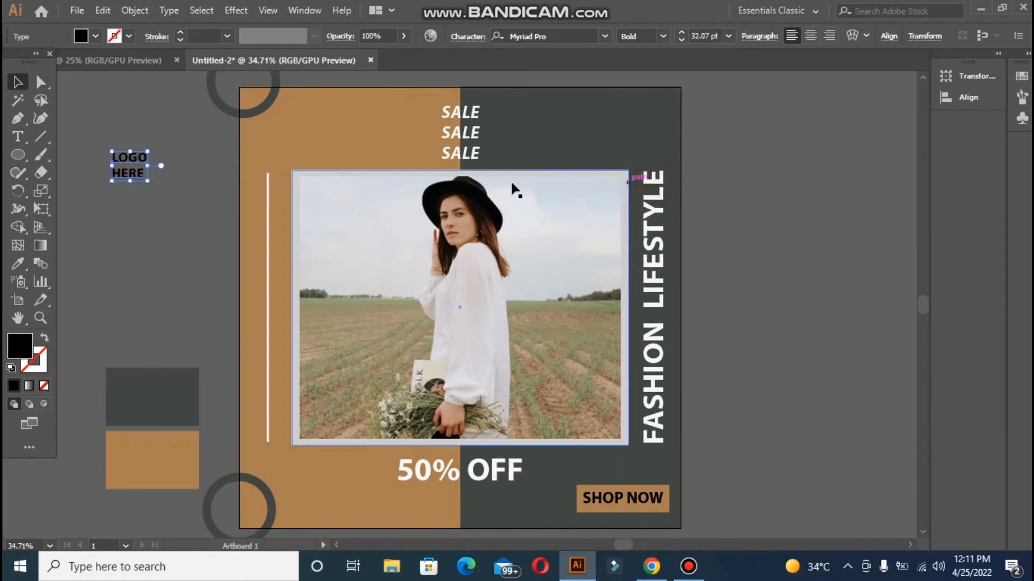
double_click(16, 345)
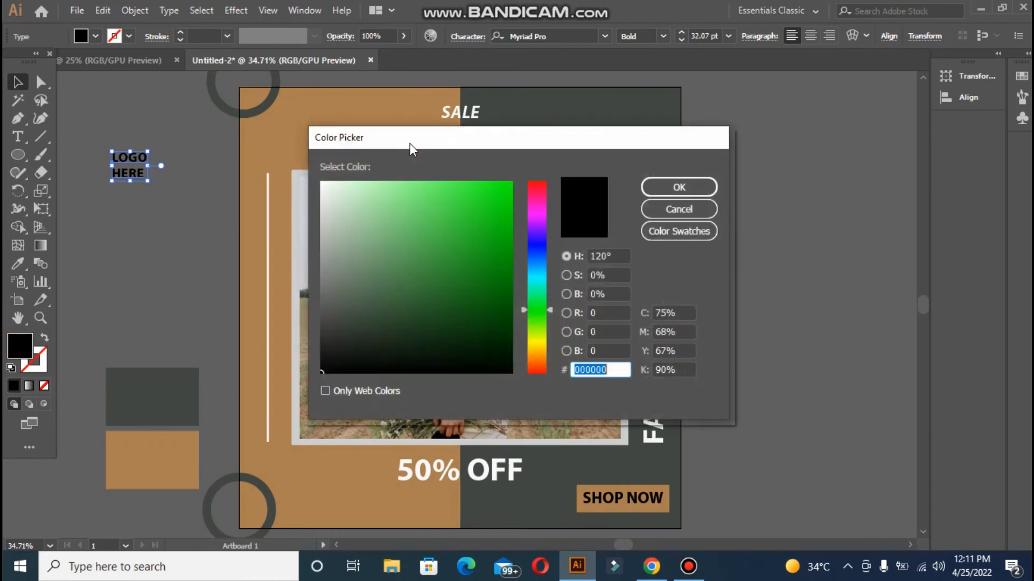
click(321, 188)
click(679, 187)
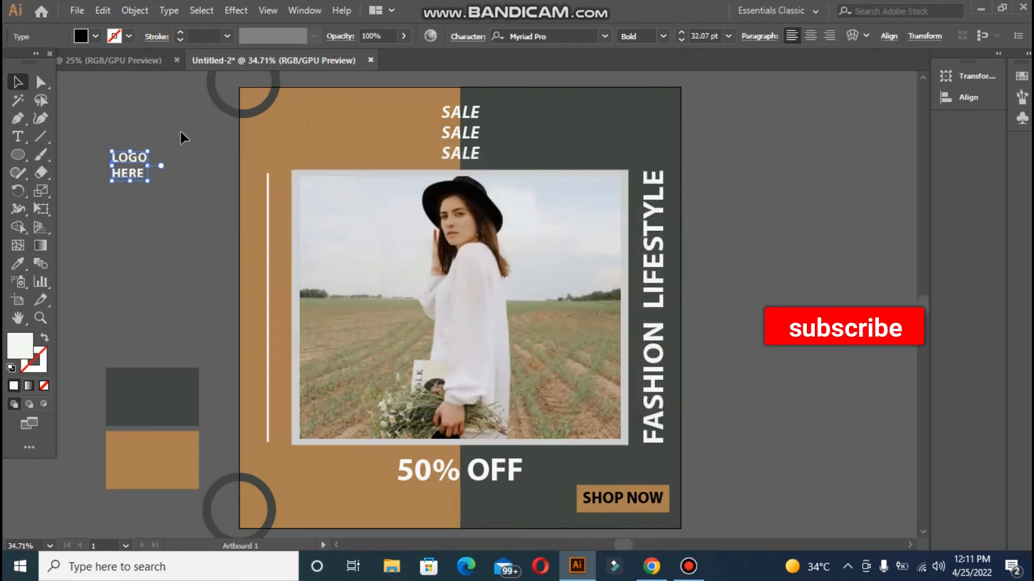
Place the "LOGO HERE" text in the upper-right corner of the dark half, above "FASHION LIFESTYLE"
drag(120, 159, 645, 102)
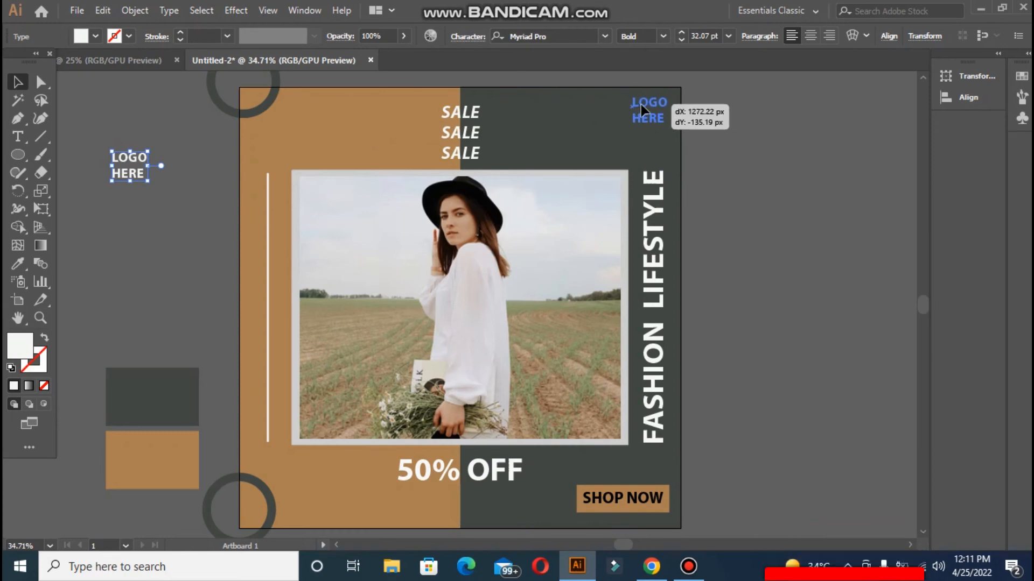
click(820, 131)
click(670, 107)
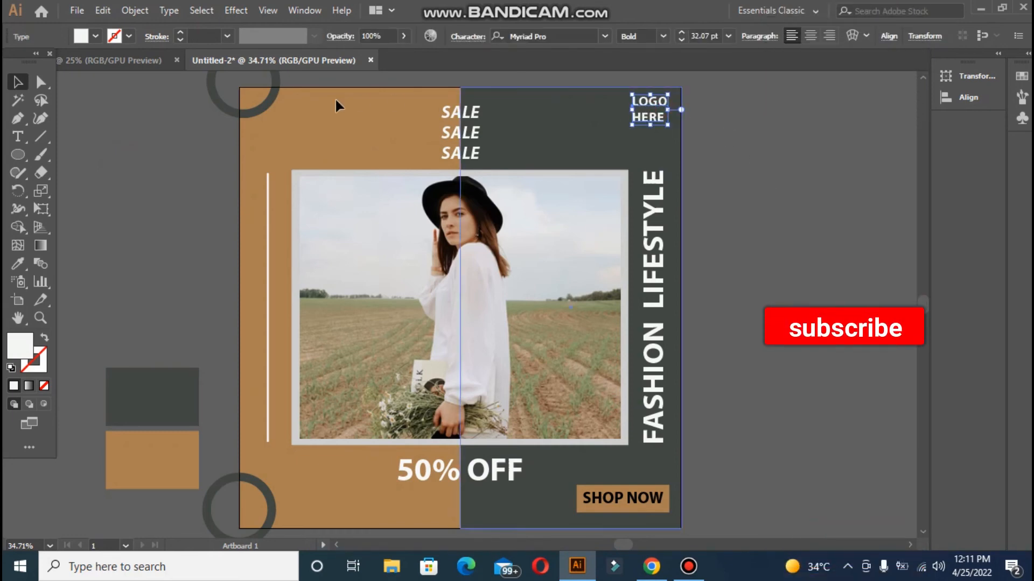
click(160, 139)
Draw a small circle filled with the dark swatch's color and place three of them spaced along the white line
click(18, 154)
drag(131, 157, 163, 189)
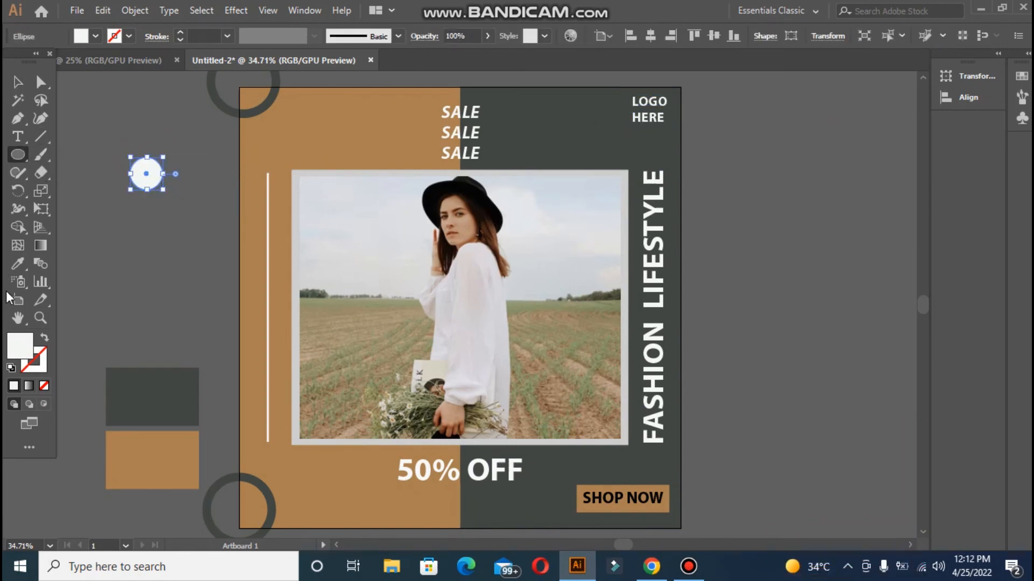
click(15, 264)
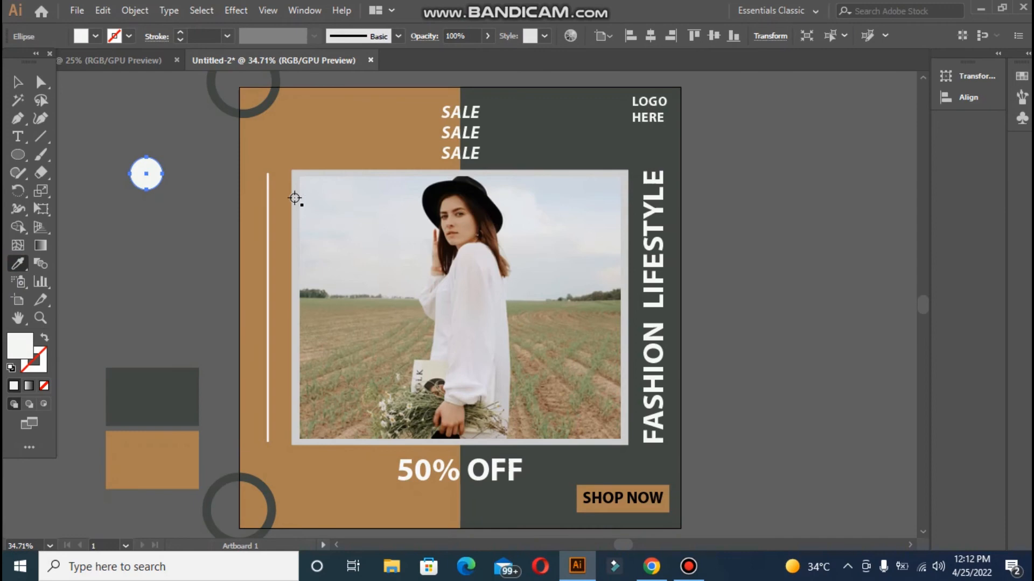
click(119, 390)
click(15, 83)
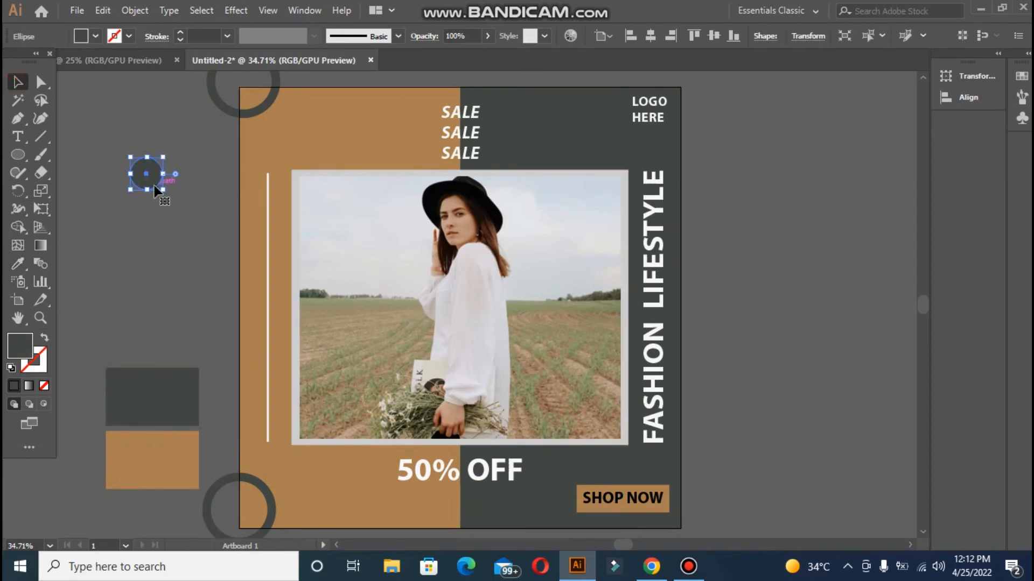
drag(156, 191, 259, 364)
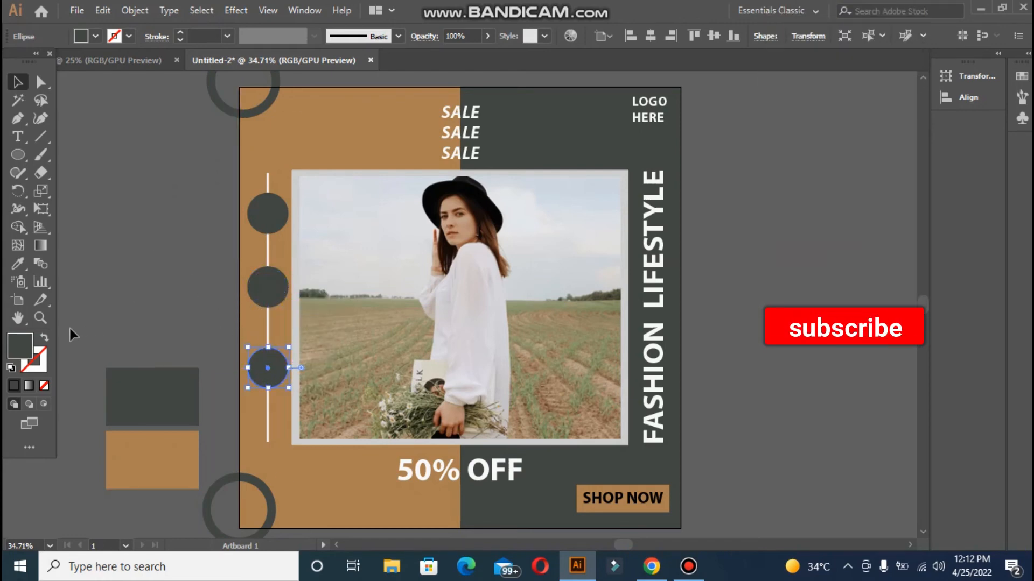
click(100, 322)
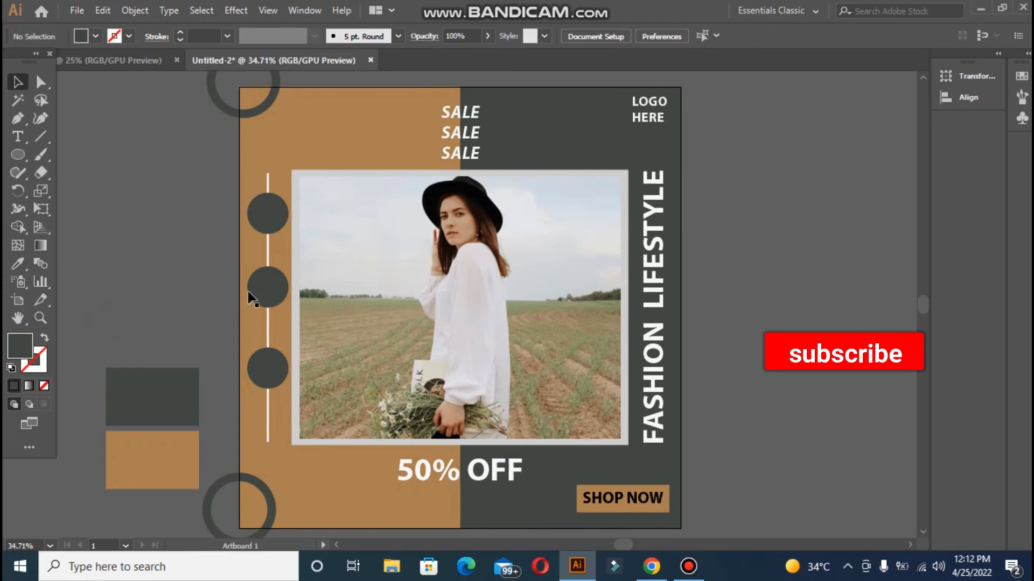
Recolor the middle circle on the white line to 84603D, a darker brown based on the tan swatch
click(251, 296)
click(18, 263)
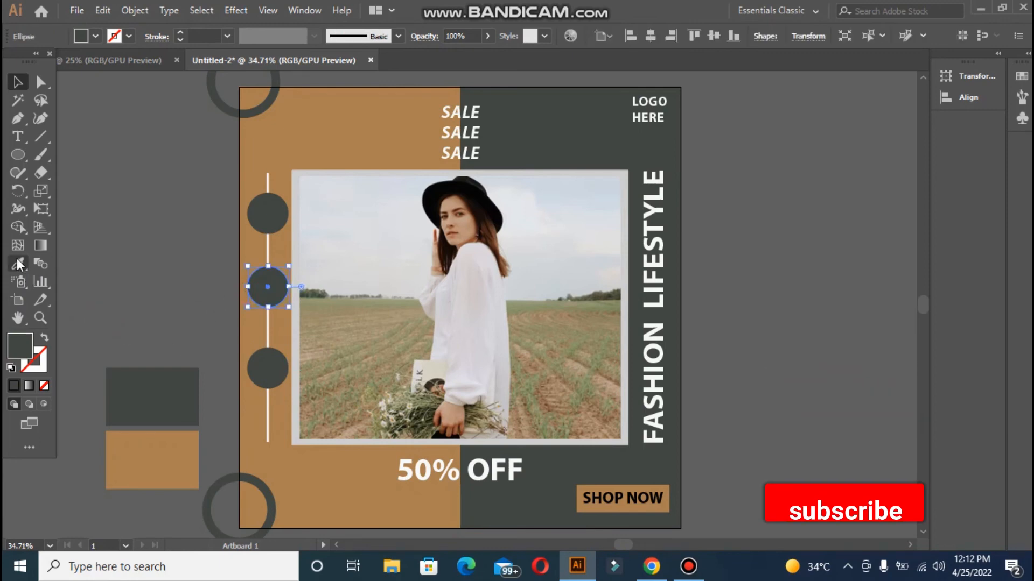
click(176, 451)
double_click(19, 347)
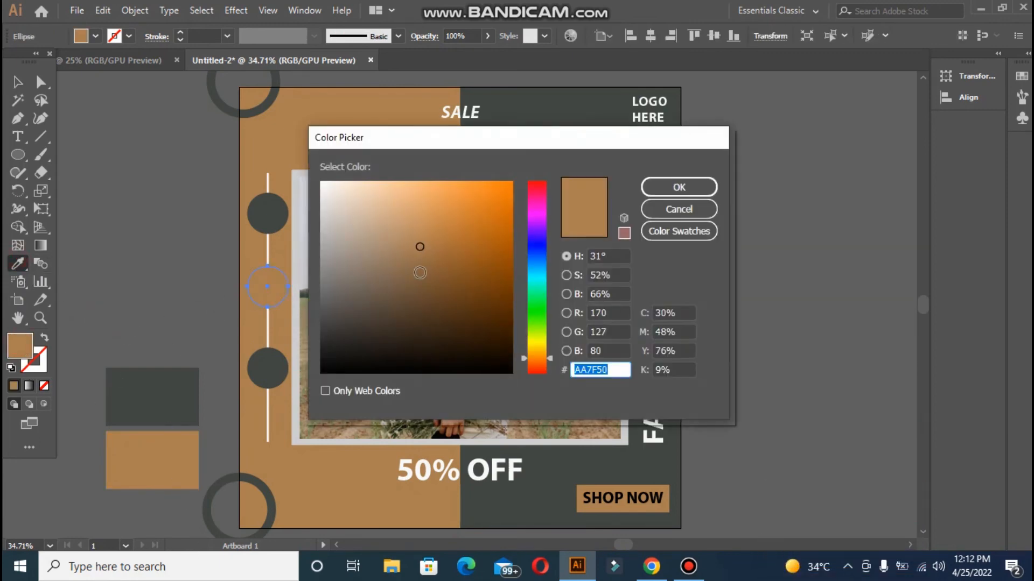
click(415, 274)
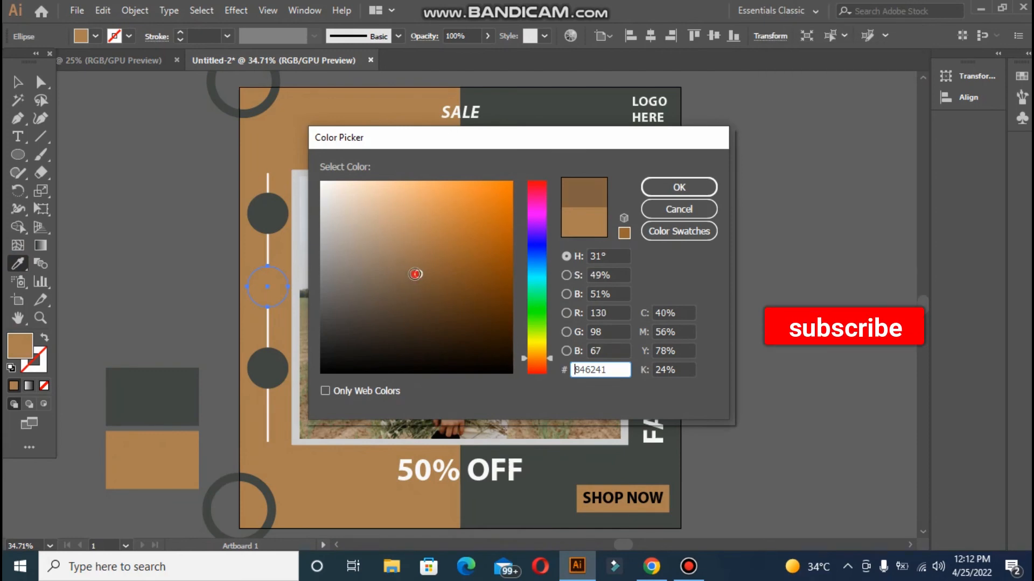
click(437, 274)
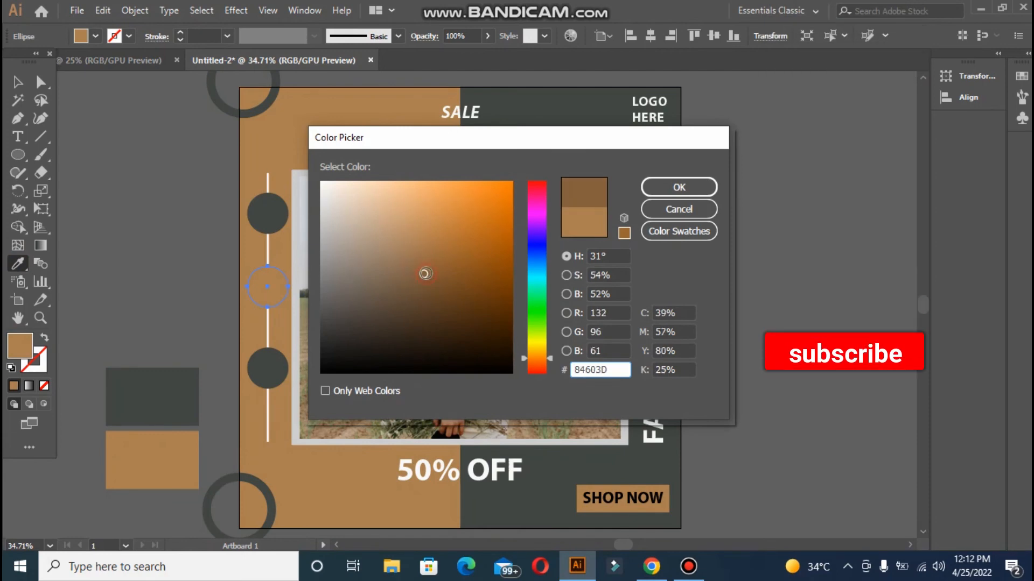
click(698, 189)
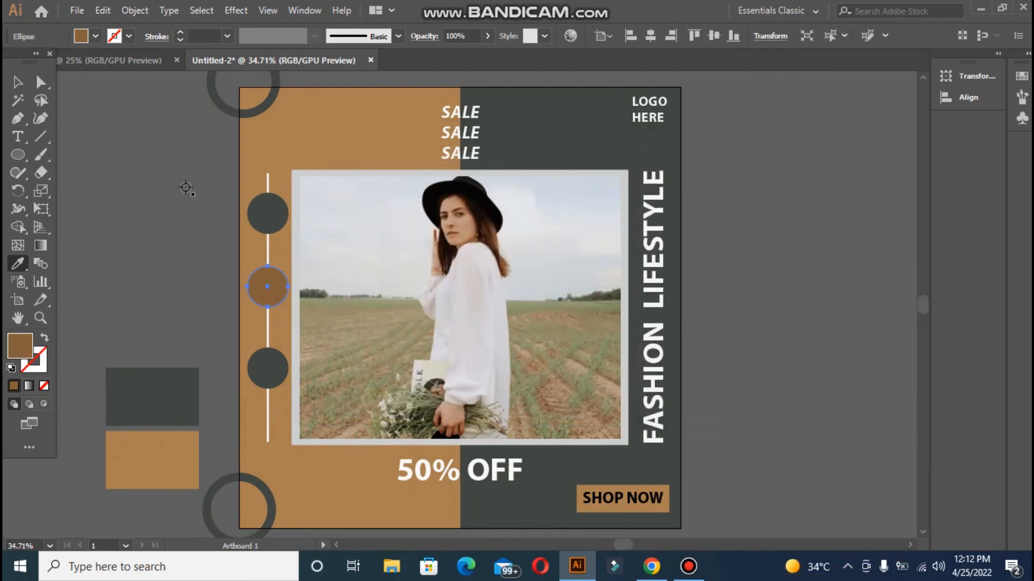
click(16, 86)
click(121, 144)
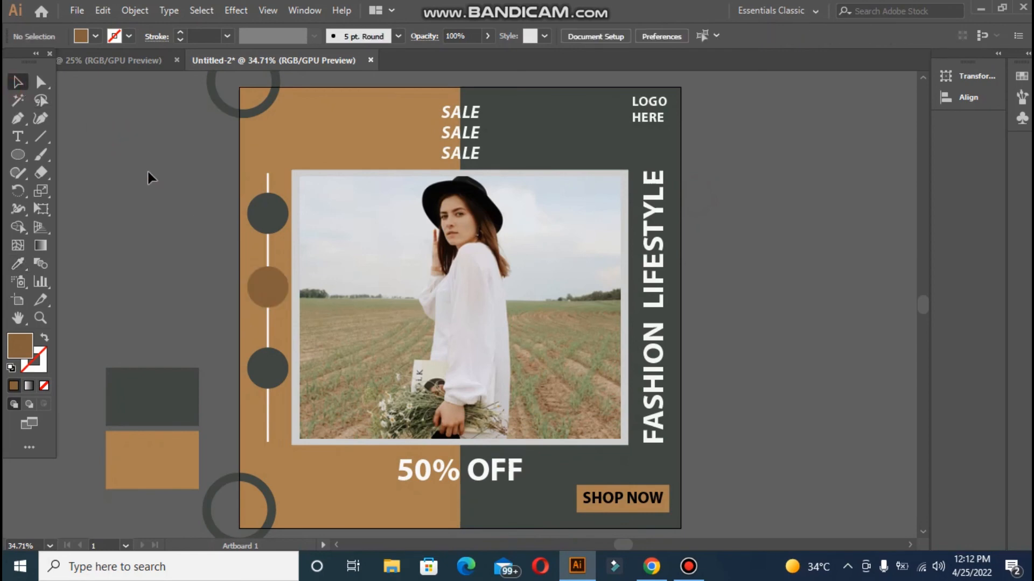
Align the three circles and the white line on a common horizontal center, undoing the additional vertical centering
shift+click(254, 299)
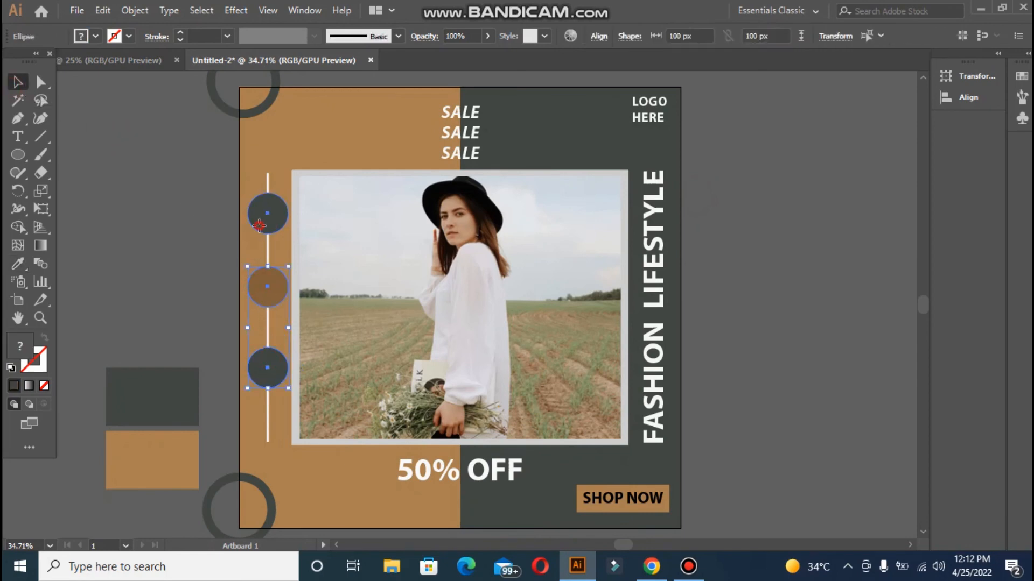
shift+click(272, 213)
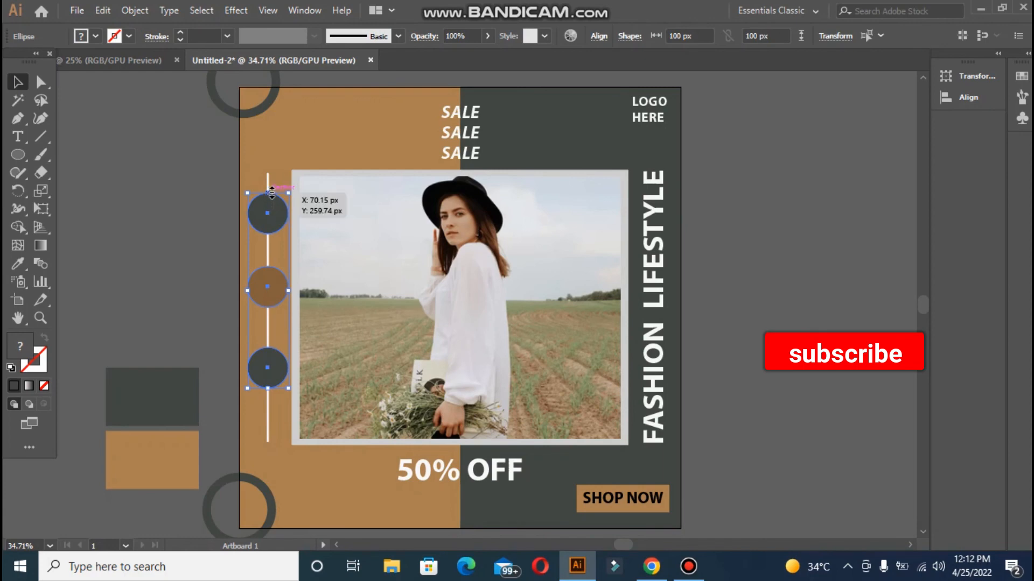
shift+click(268, 188)
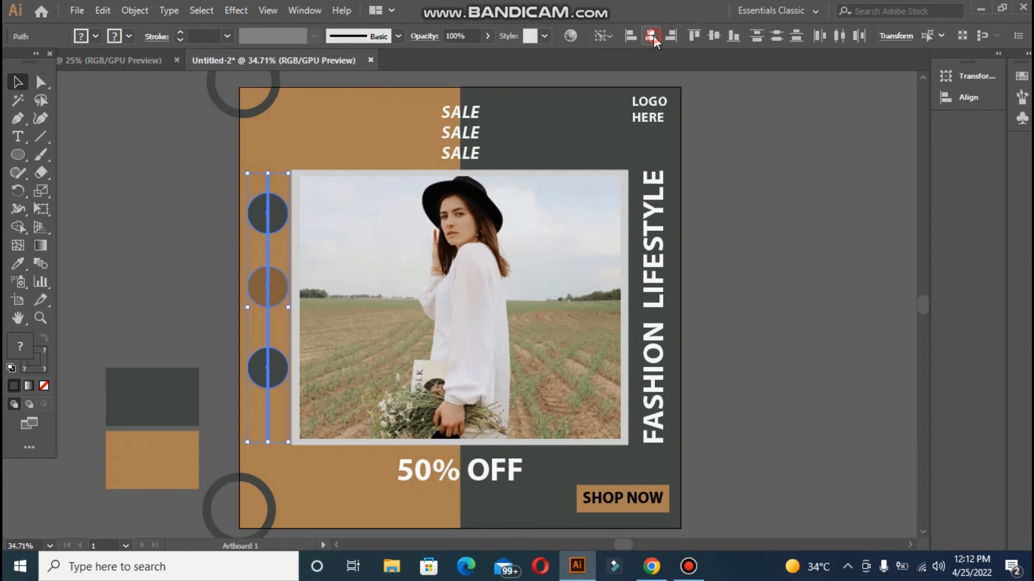
click(716, 39)
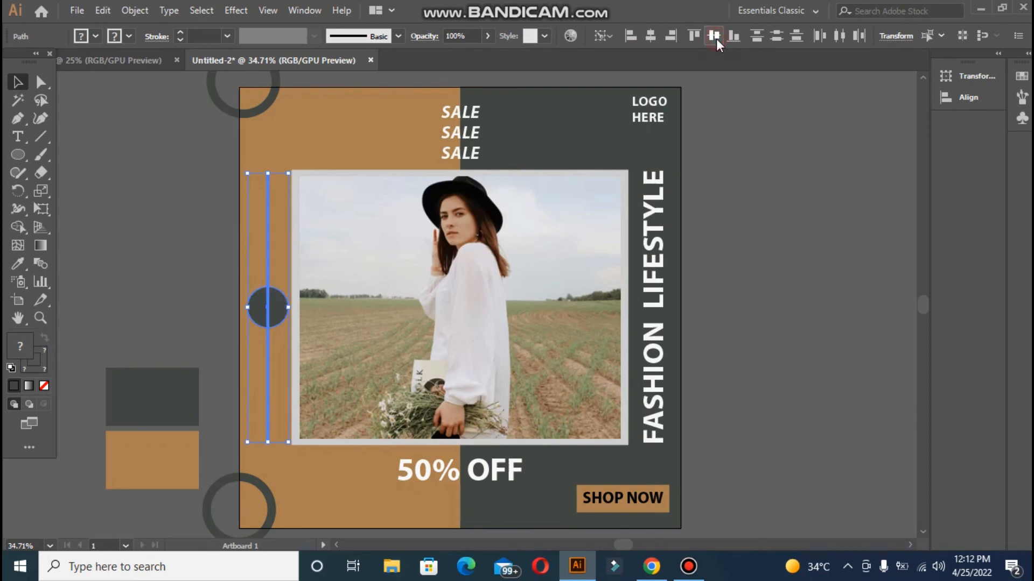
key(ctrl+z)
click(151, 216)
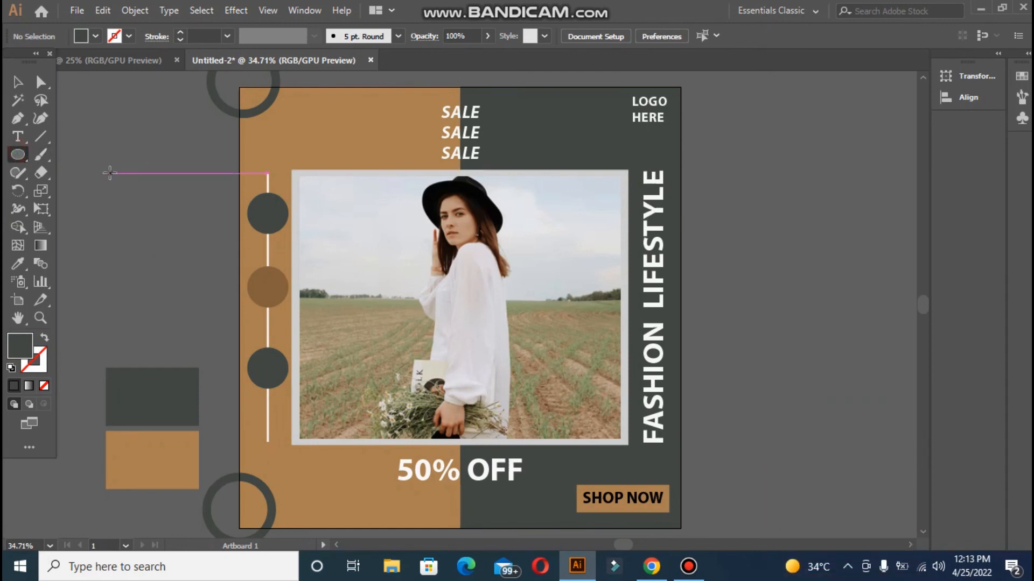
Draw a tiny circle beside the artboard, fill it with white and place a copy right next to it
drag(103, 172, 107, 177)
double_click(18, 342)
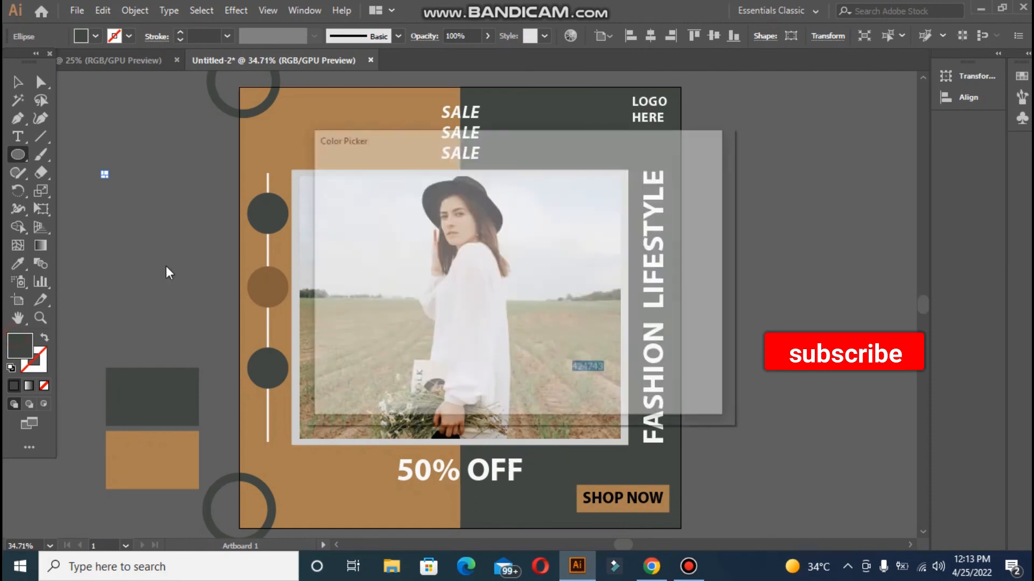
click(320, 184)
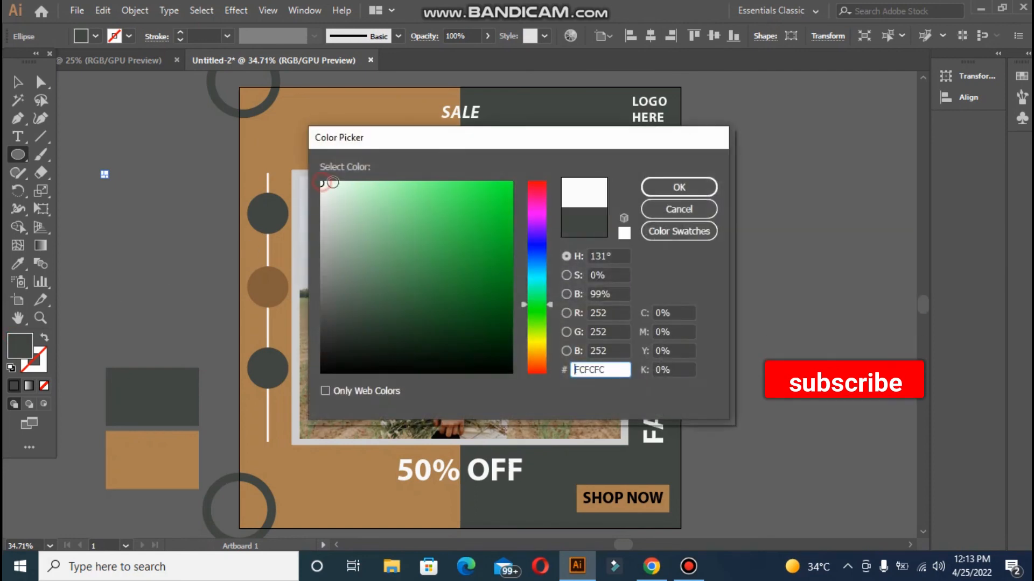
click(668, 186)
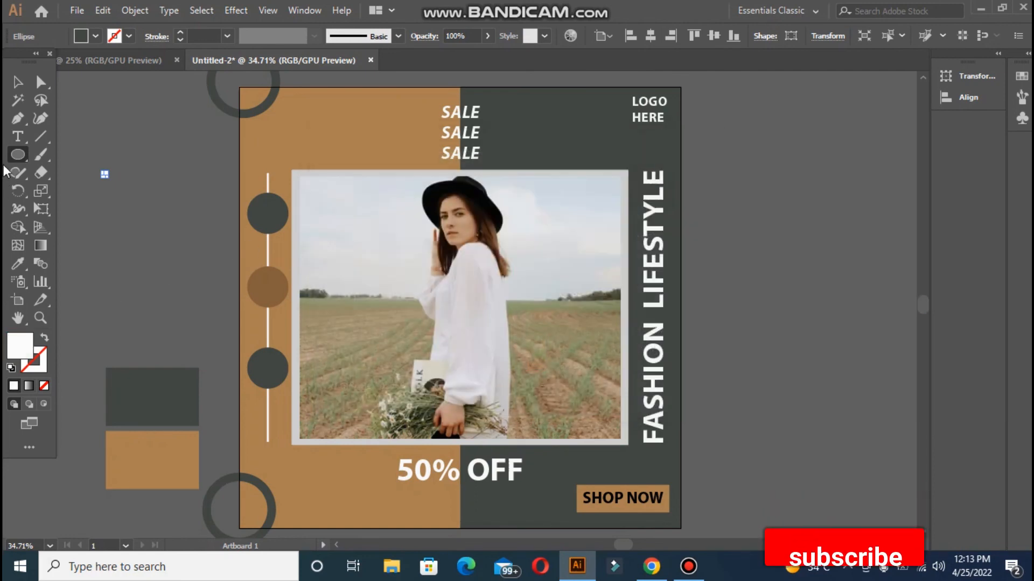
click(94, 137)
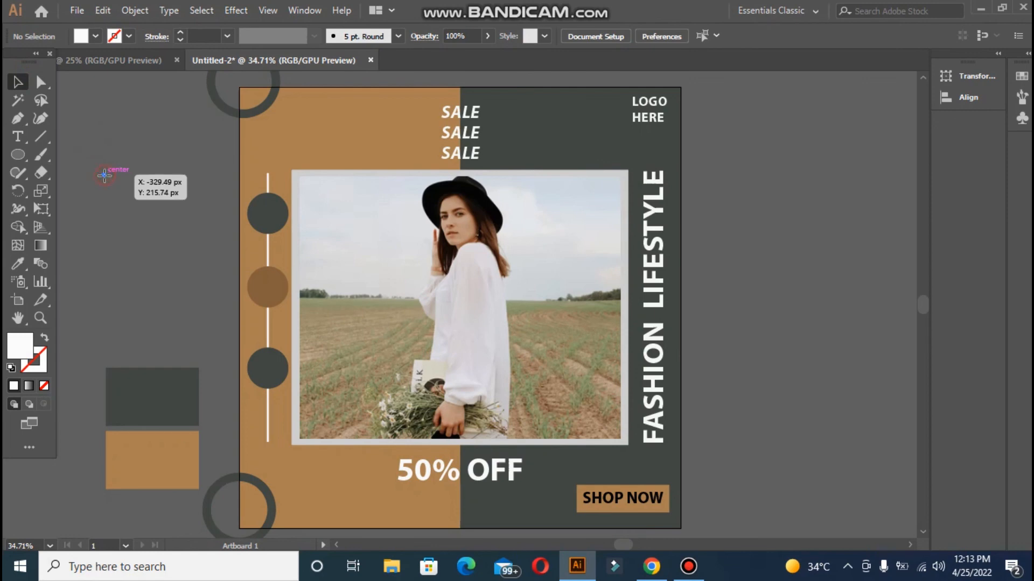
drag(110, 176, 113, 177)
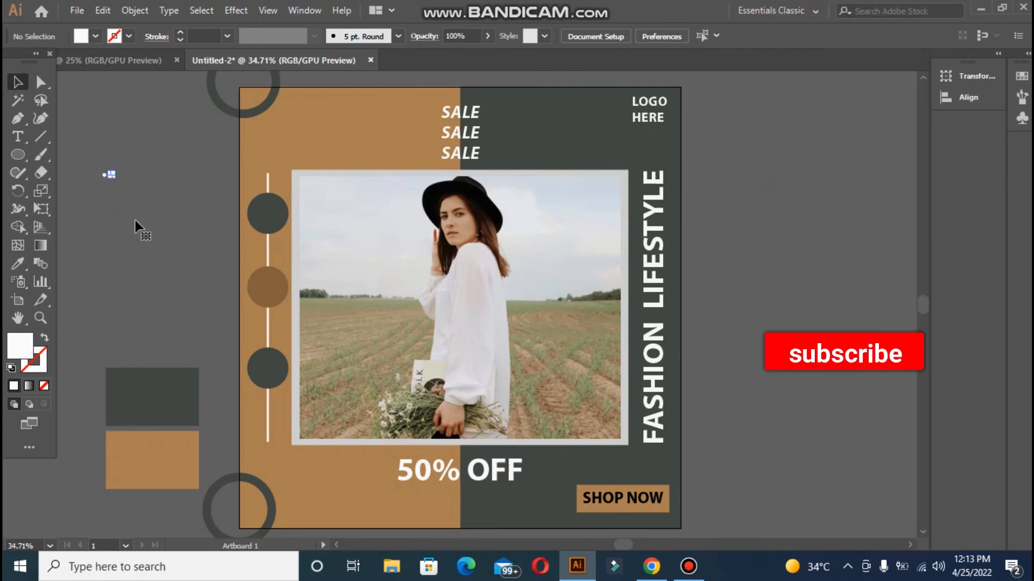
Repeat the dot duplication until there is an evenly spaced row of five white dots and group the row
drag(135, 226, 136, 221)
key(ctrl+d)
key(ctrl+d)
key(ctrl+d)
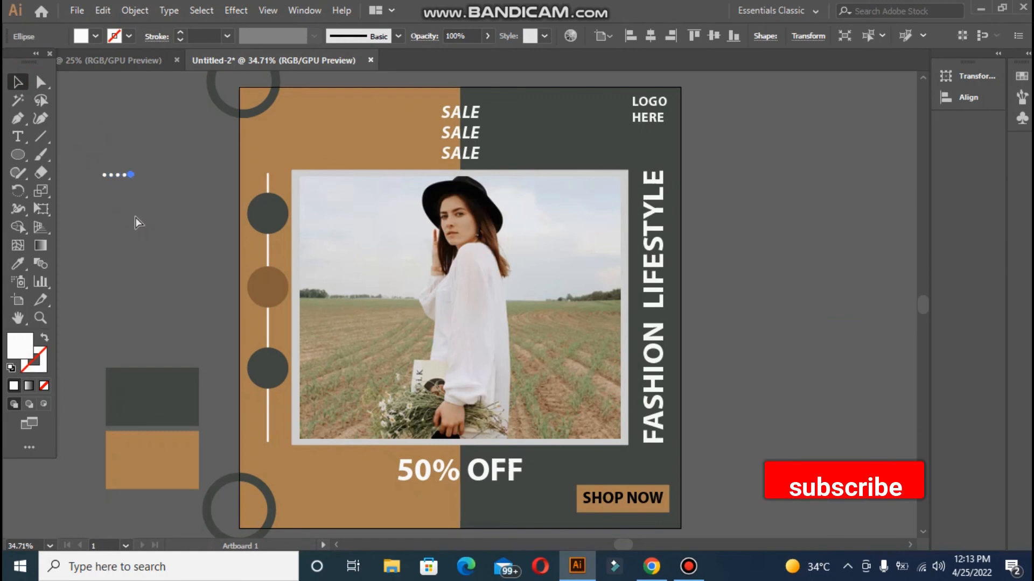
click(96, 161)
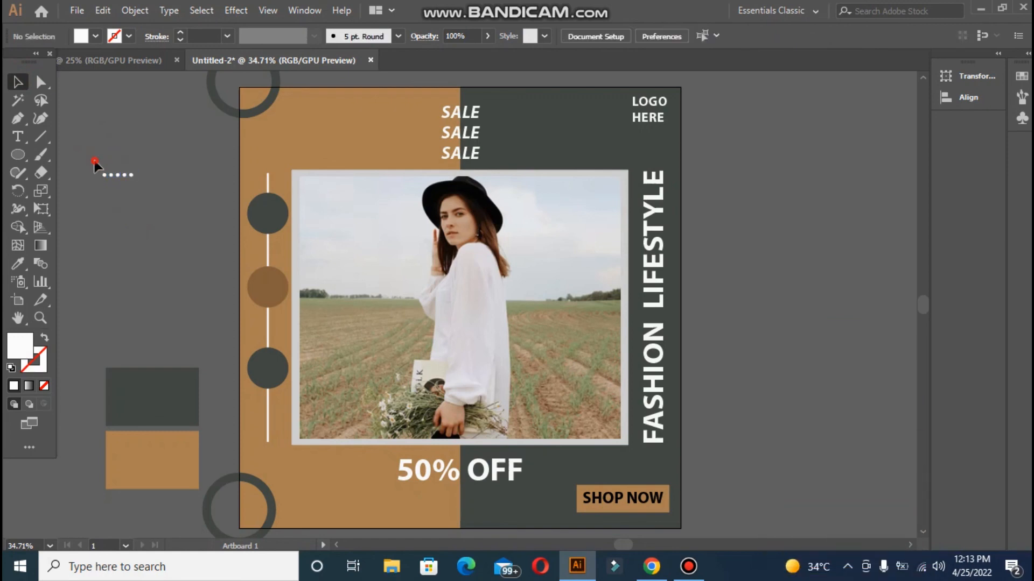
drag(95, 163, 140, 184)
key(ctrl+g)
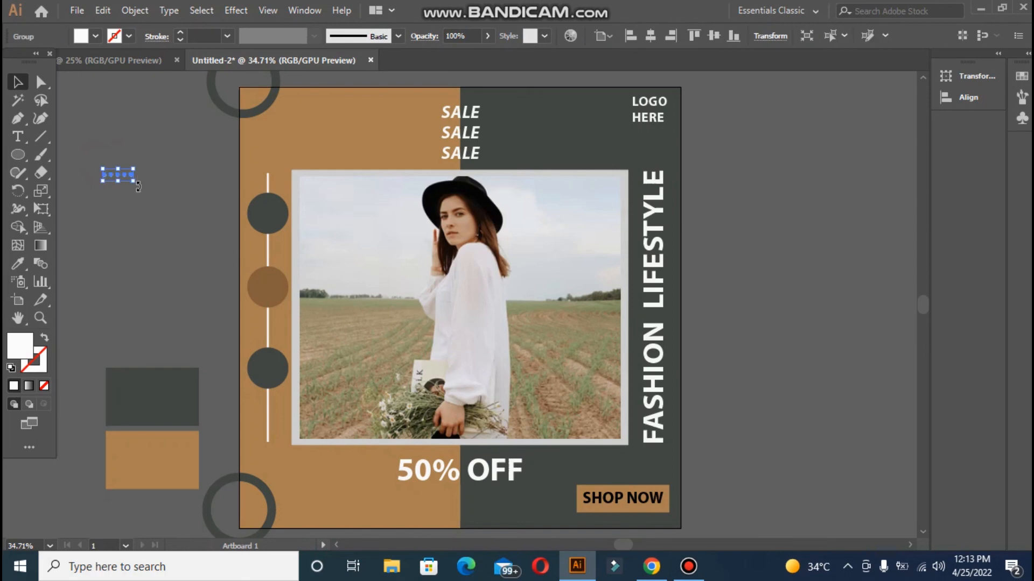
Copy the dot row downward to build a four-row grid and place it on the tan half, above the photo frame's upper-left corner
click(102, 146)
drag(114, 176, 113, 184)
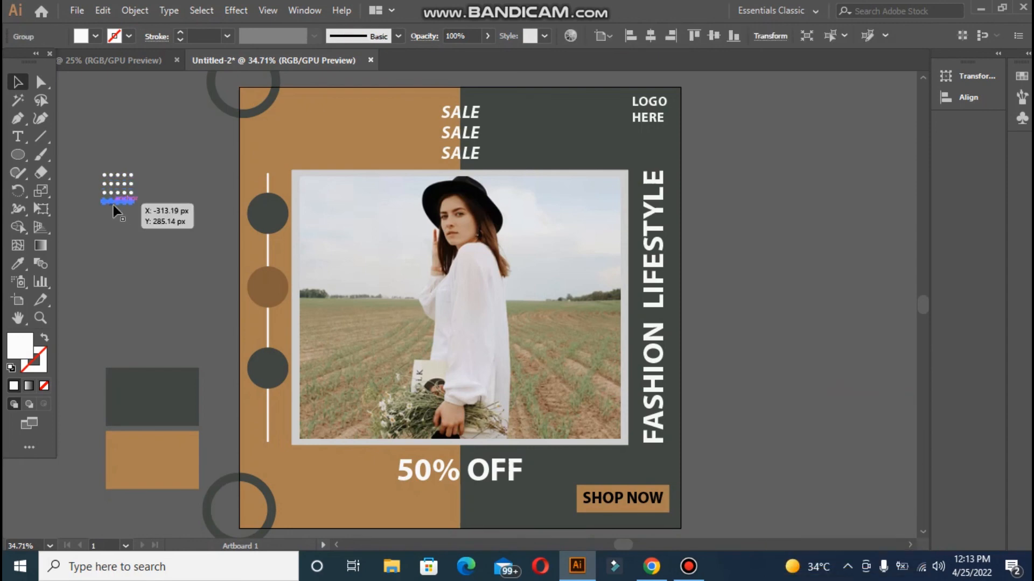
drag(86, 136, 156, 222)
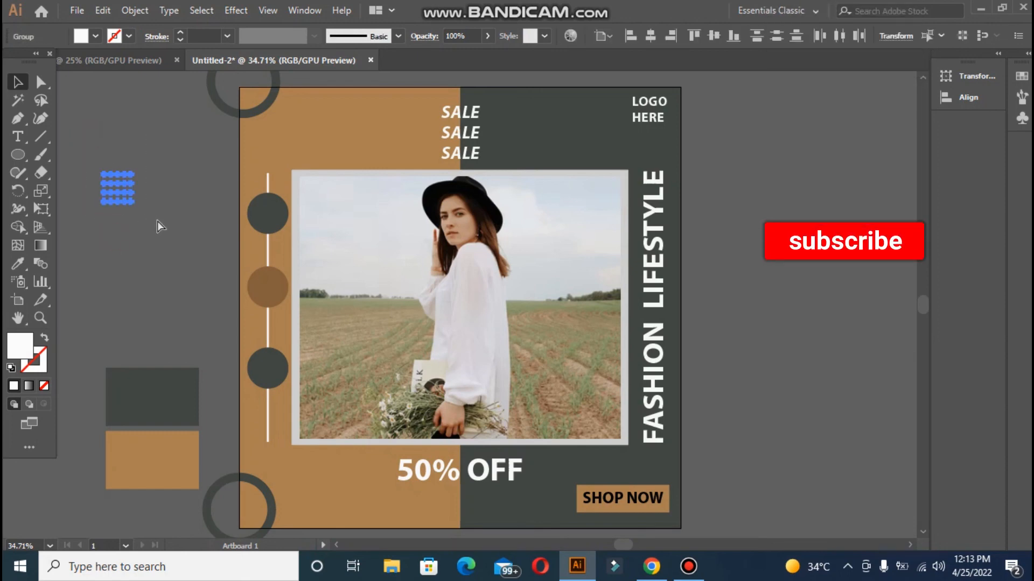
drag(119, 185, 305, 146)
click(180, 167)
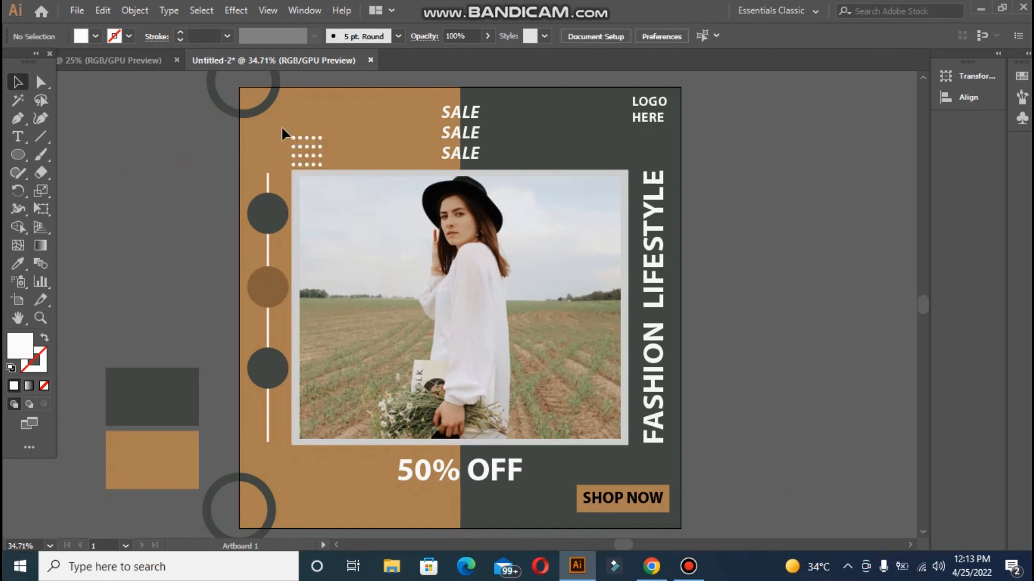
Delete the top row of the dot grid and nudge the remaining three rows slightly upward, away from the photo frame
click(320, 138)
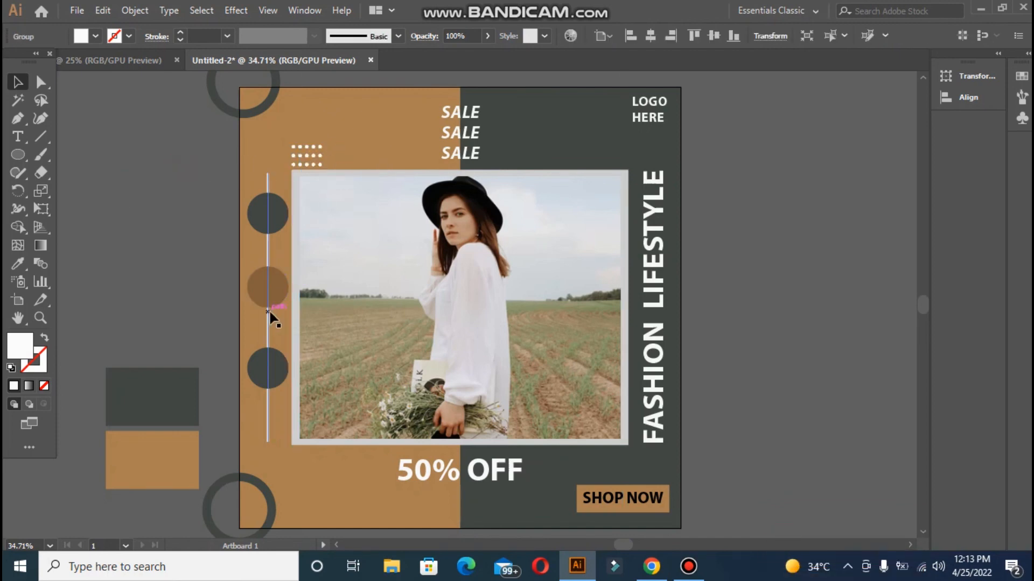
click(254, 311)
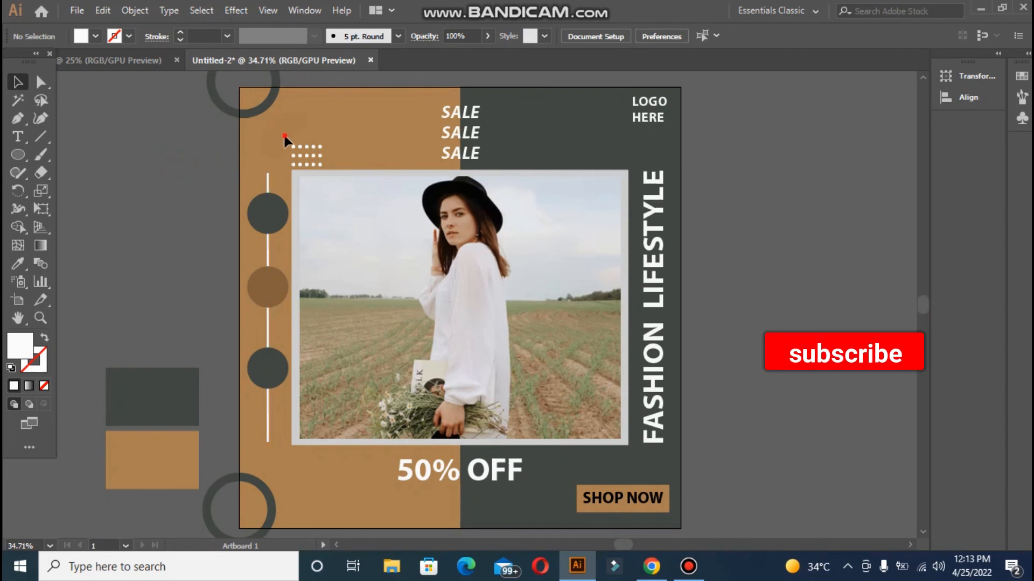
drag(285, 137, 332, 165)
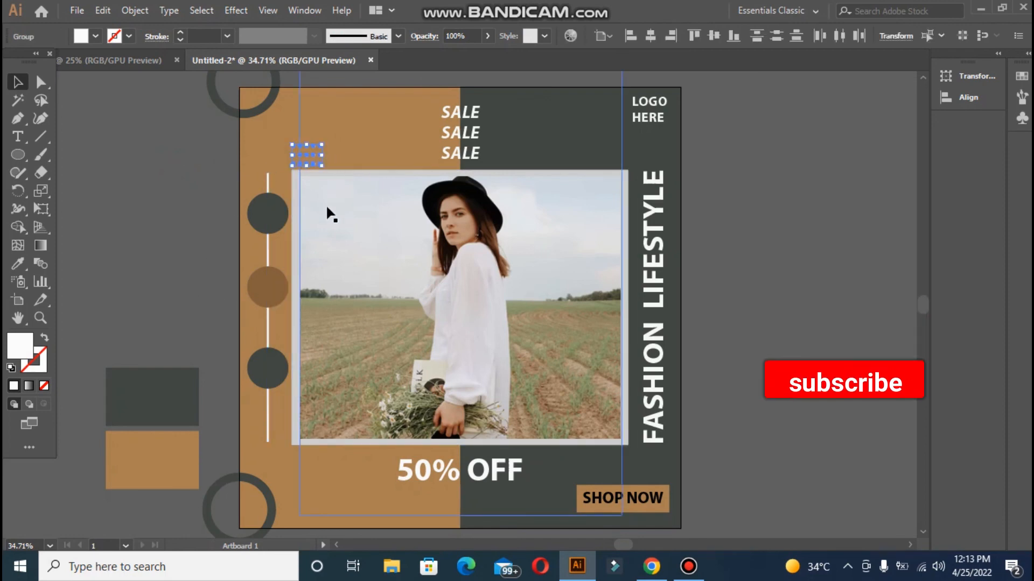
key(Up)
key(Up)
key(Up)
key(Up)
key(Up)
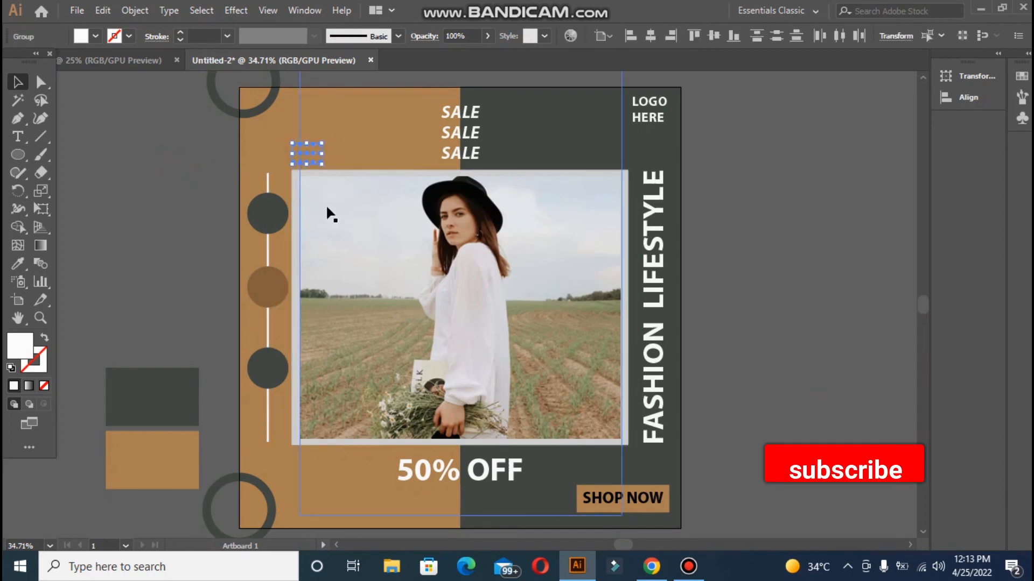
click(183, 216)
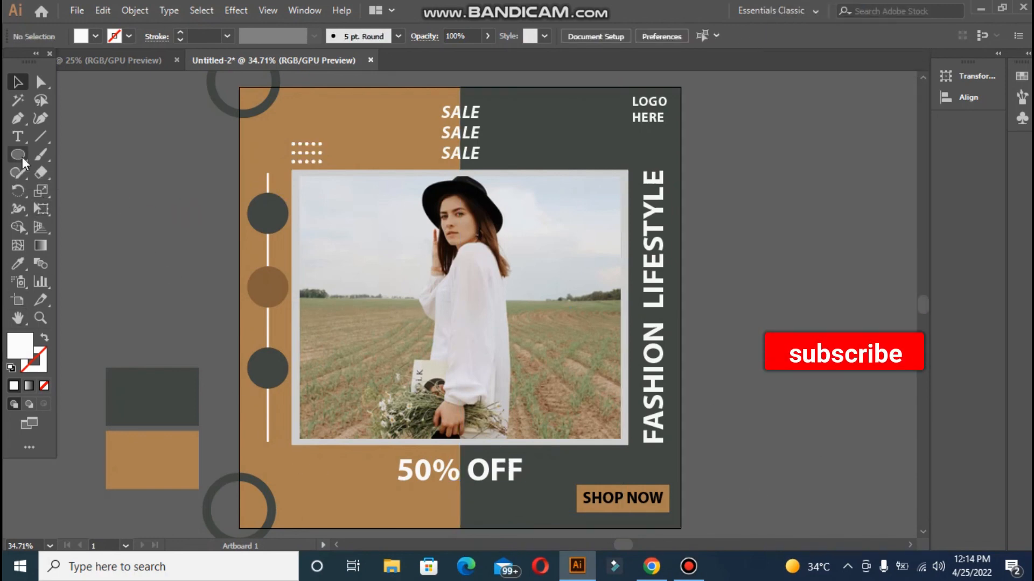
Draw a white rectangle covering the entire artboard, on top of the design
key(m)
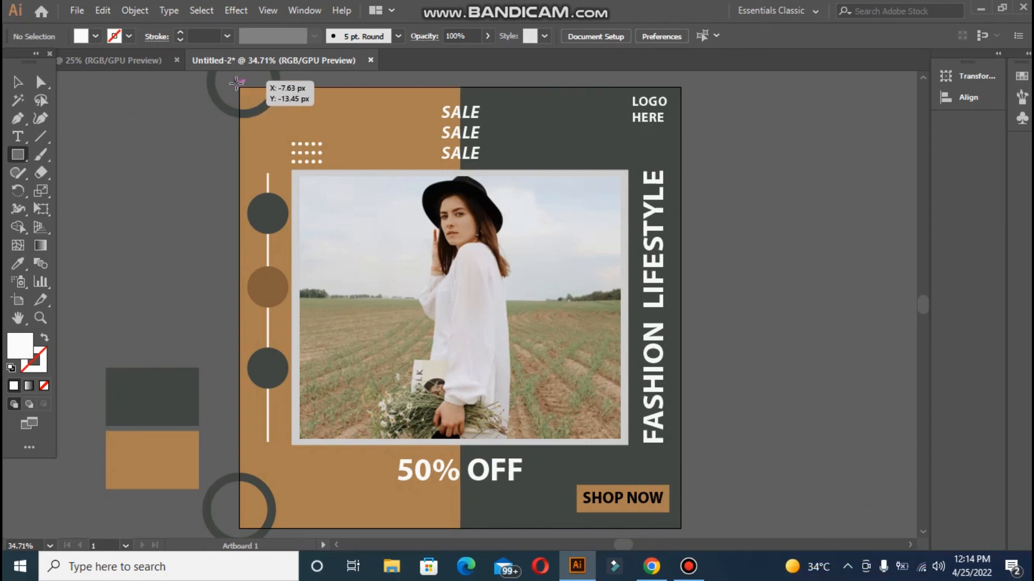
drag(246, 95, 681, 404)
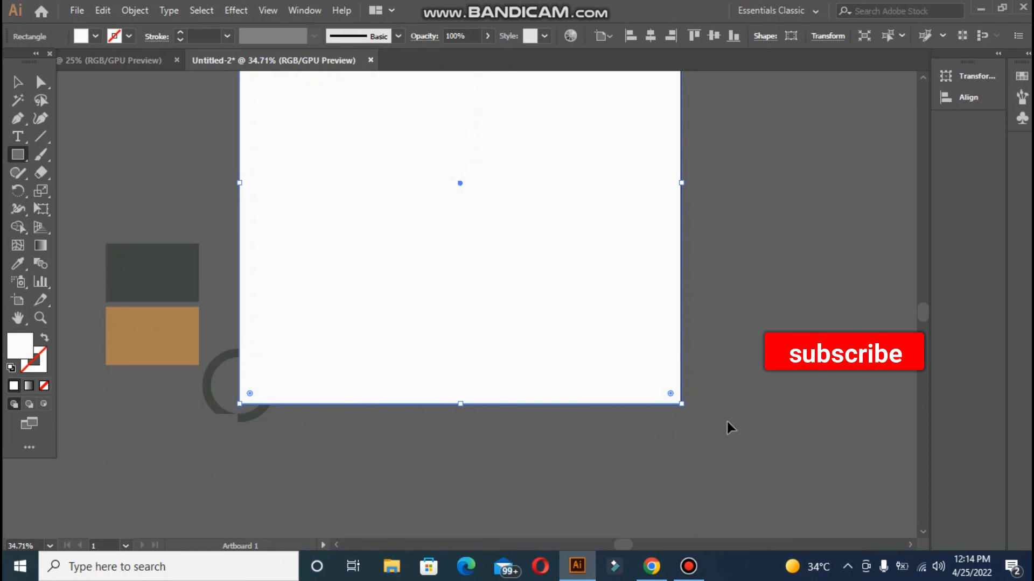
key(ctrl+alt+[)
mouse_move(575, 580)
key(ctrl+0)
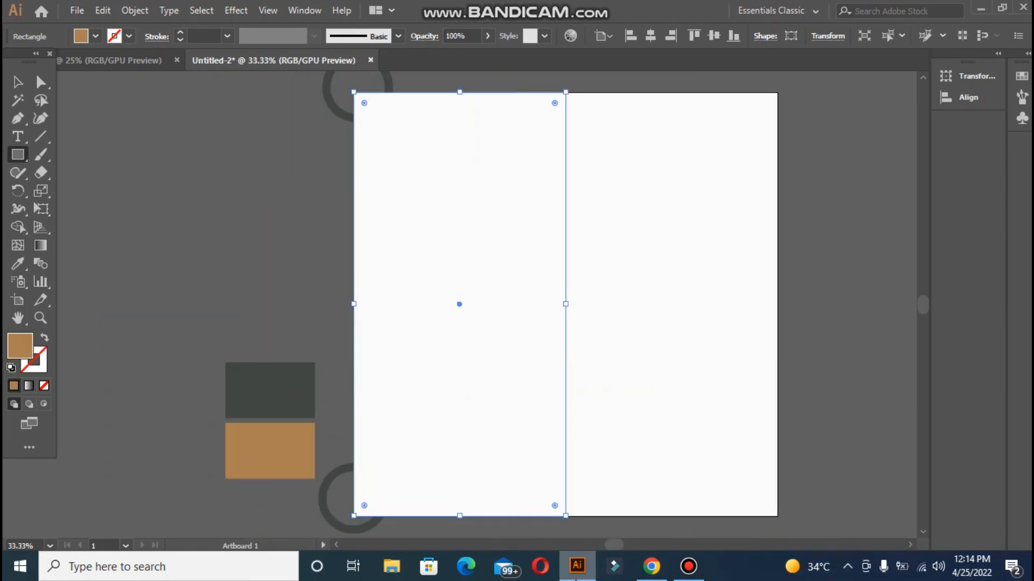
Unlock all objects and clip the whole design to the artboard-sized rectangle with a clipping mask
key(ctrl+alt+2)
right_click(401, 306)
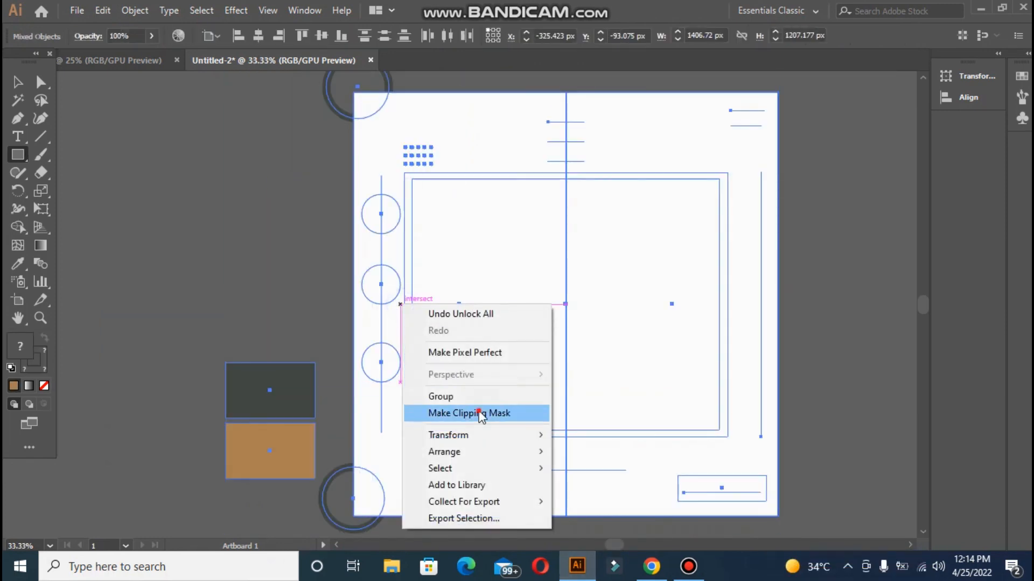
click(476, 413)
click(210, 254)
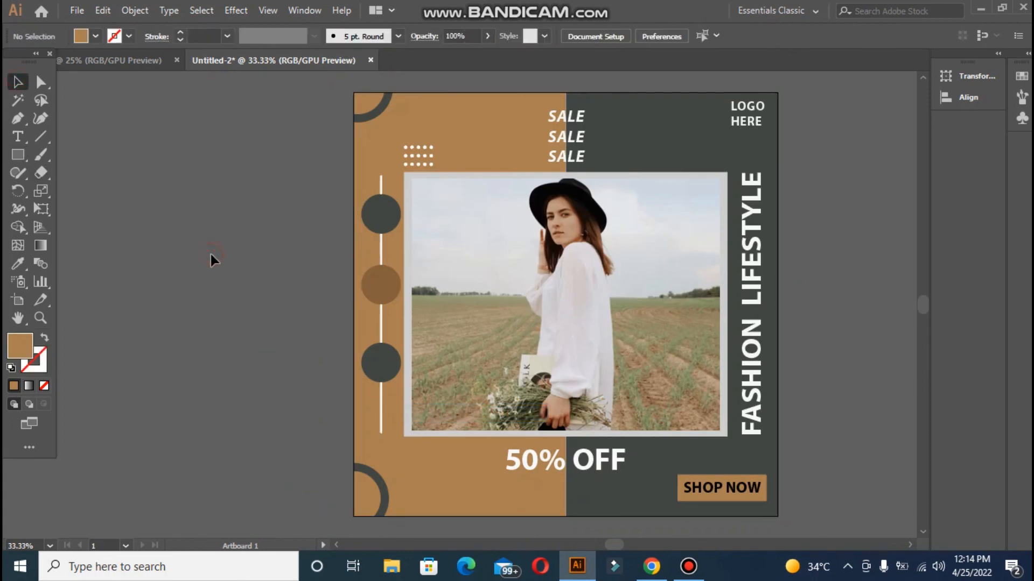
key(ctrl+0)
key(ctrl+minus)
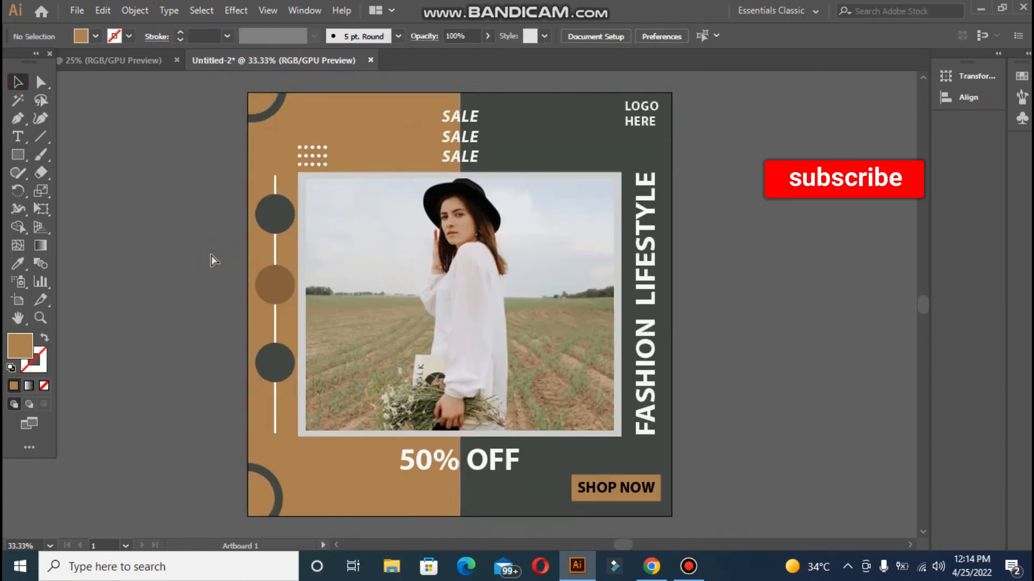
key(ctrl+minus)
key(ctrl+equal)
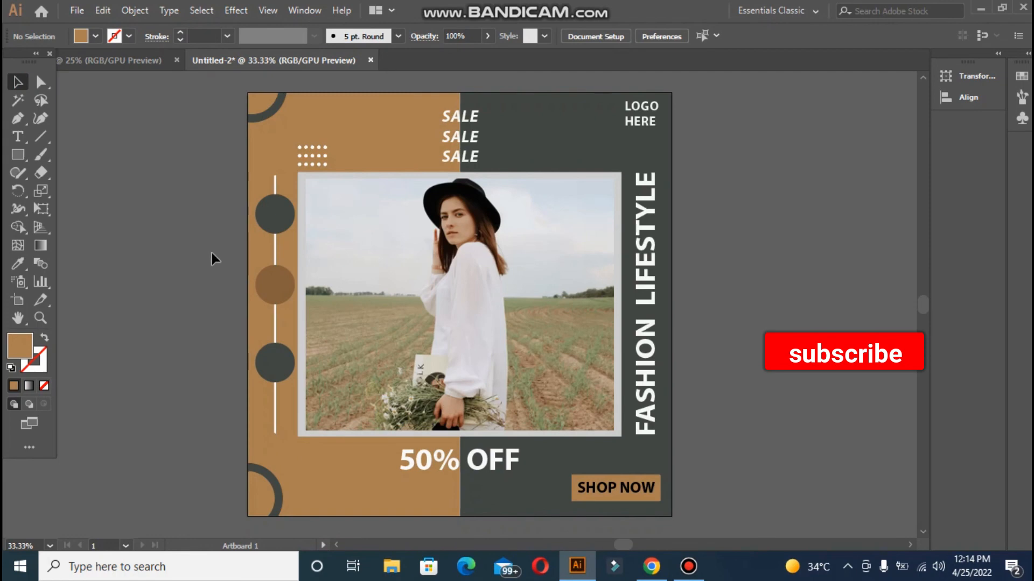
mouse_move(689, 566)
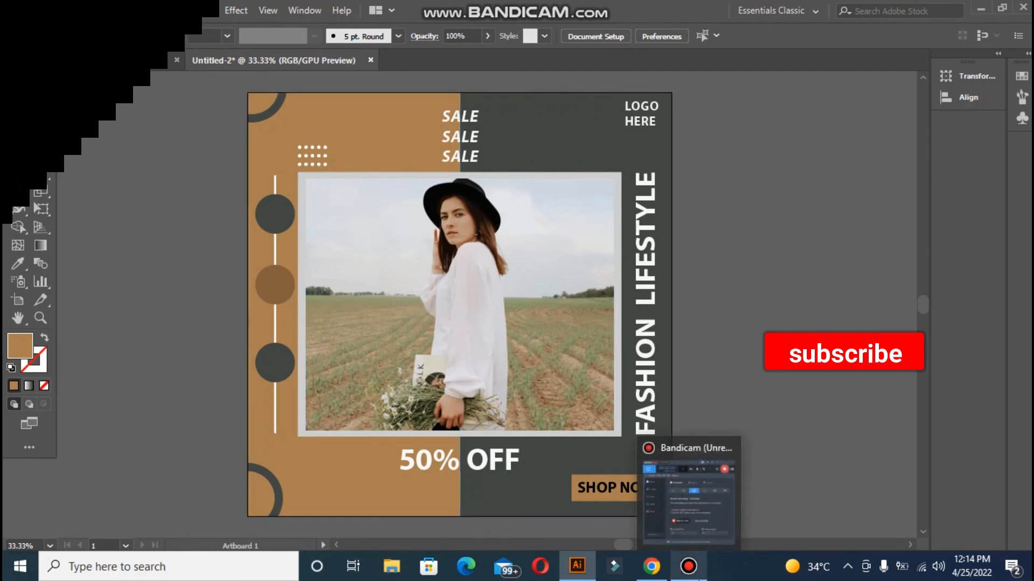